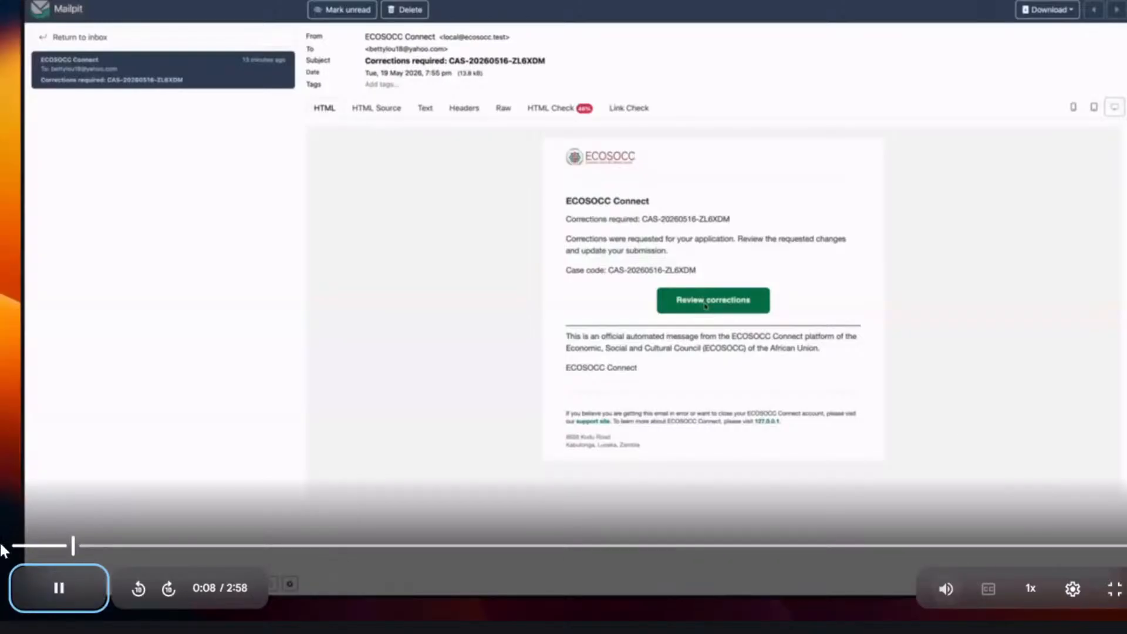
- Pause the Correcting Your 5PGA Application tutorial, leave full screen and close its preview to return to the ECOSOCC Connect Videos folder
click(79, 587)
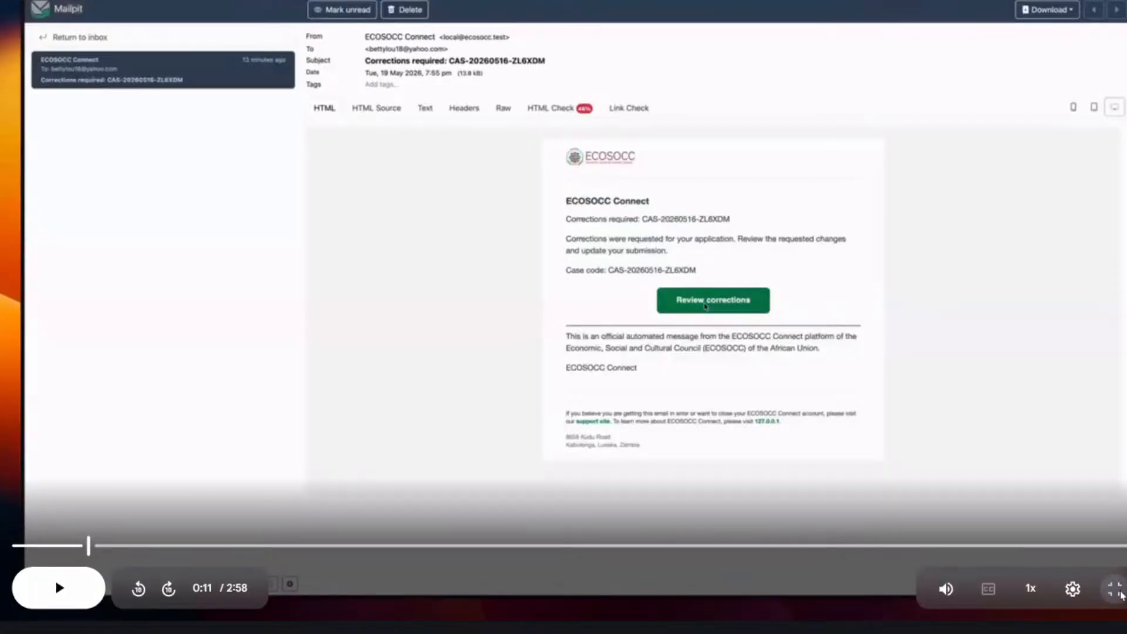
click(1117, 592)
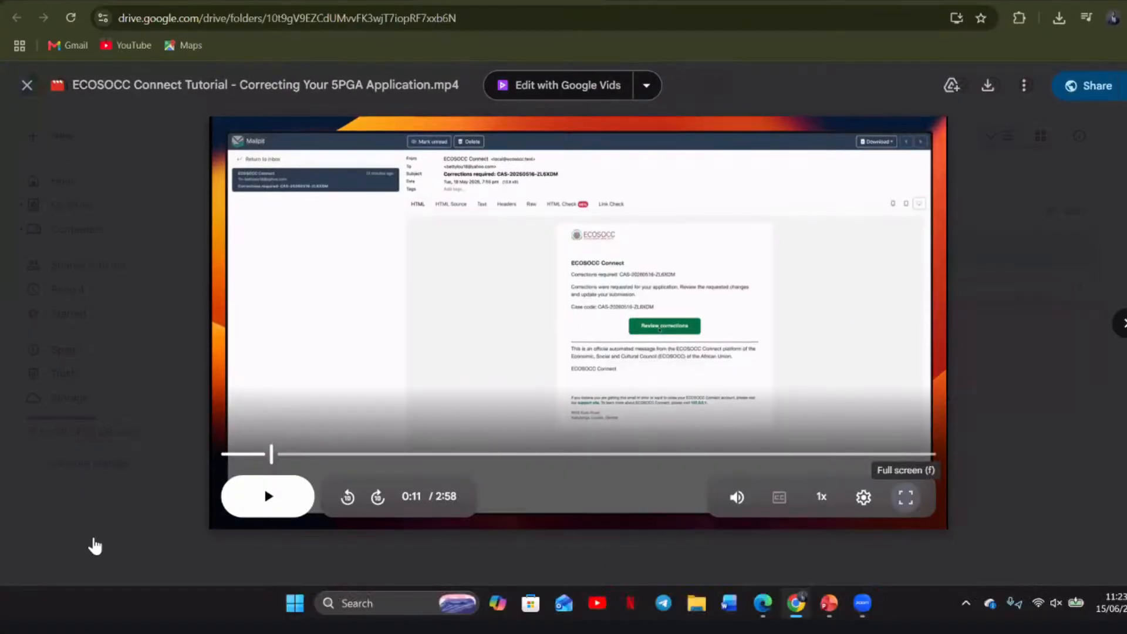
drag(89, 545, 1, 545)
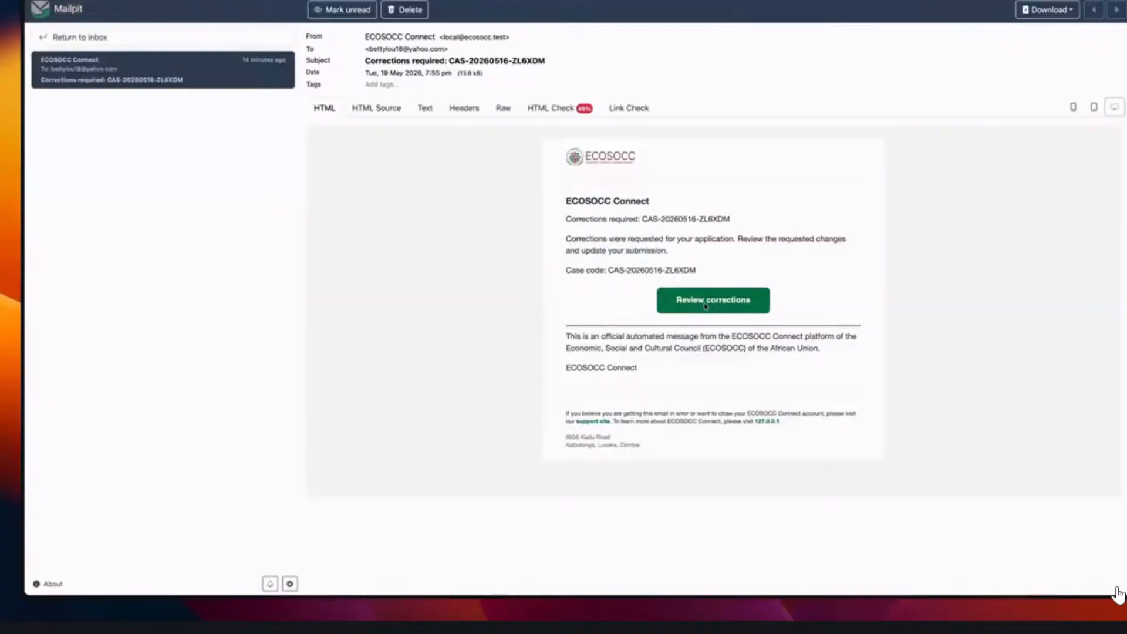
mouse_move(1118, 595)
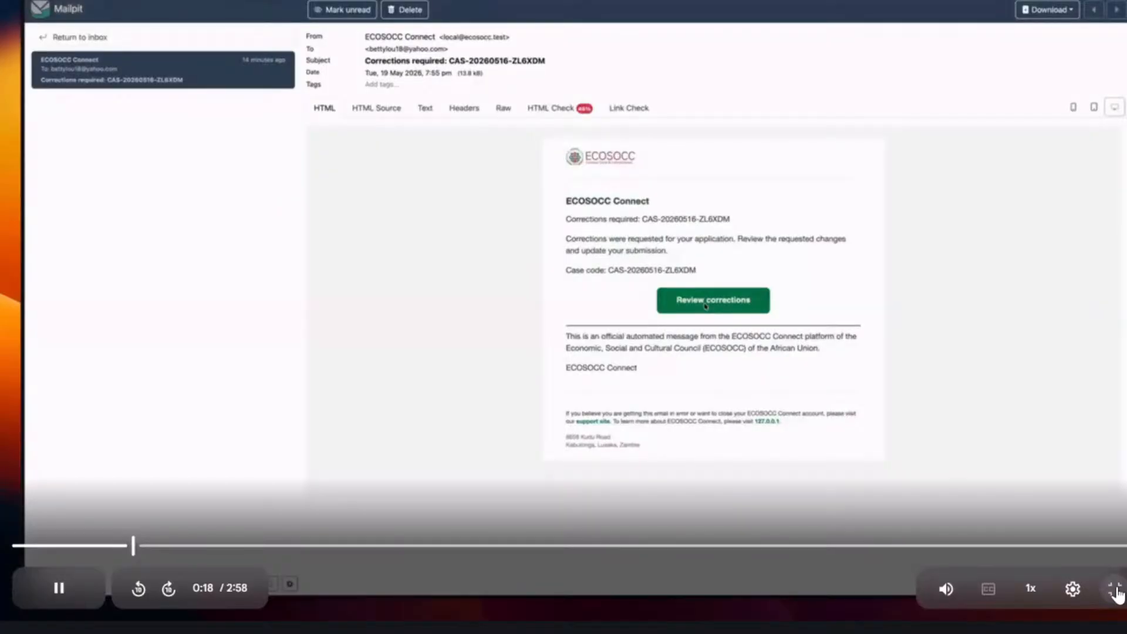
key(space)
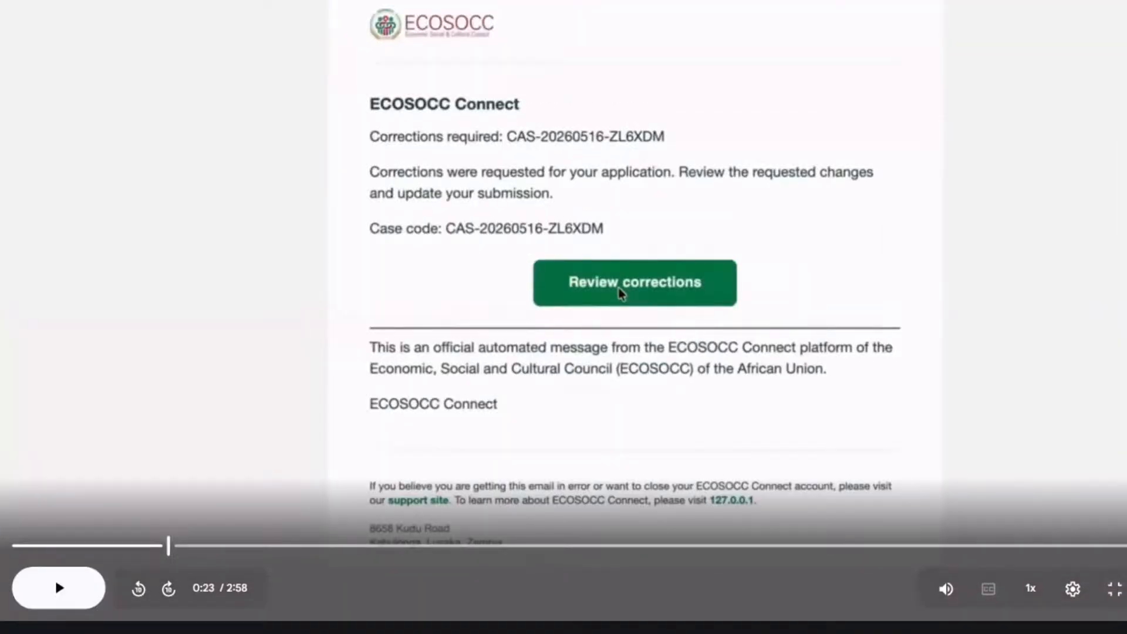
key(Escape)
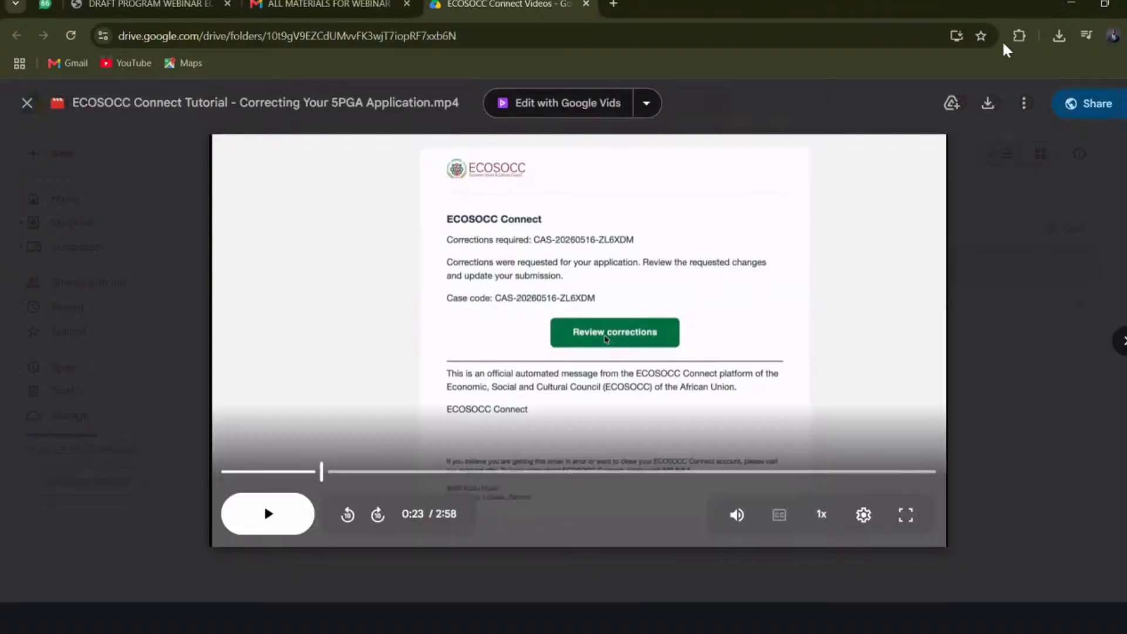
key(Escape)
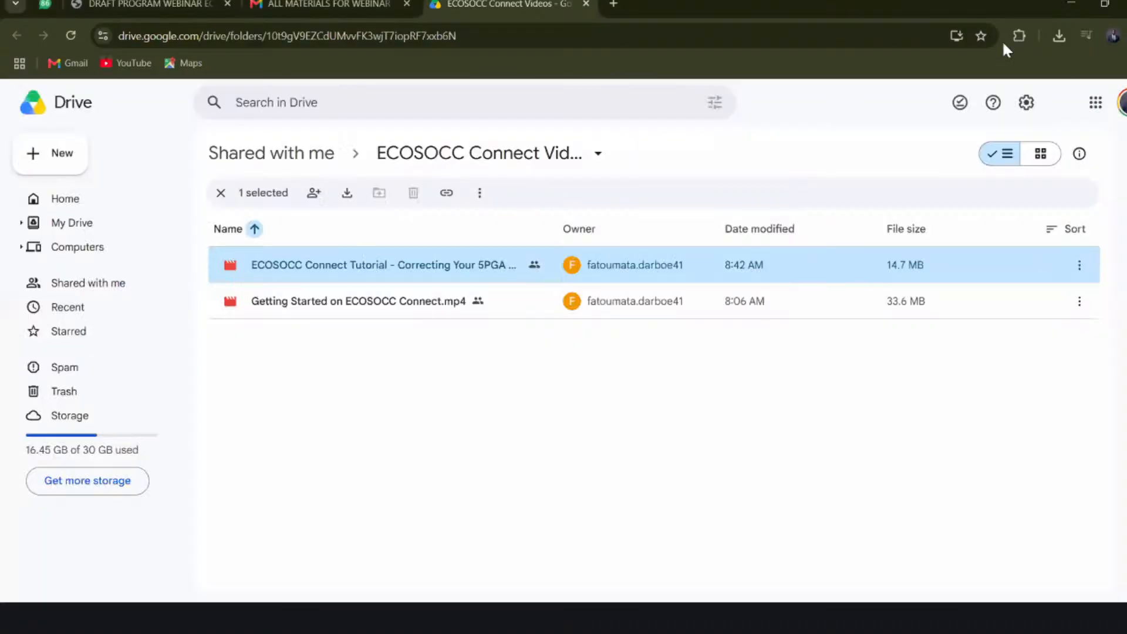
- Open the video Getting Started on ECOSOCC Connect.mp4 and play it in full screen
click(402, 301)
double_click(400, 300)
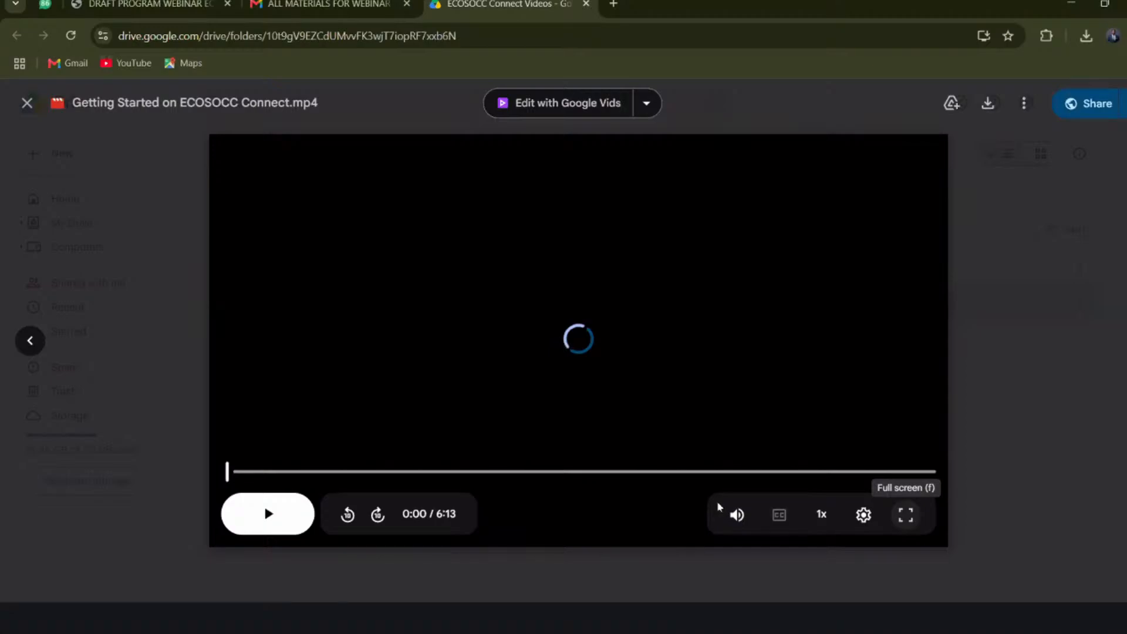
click(253, 514)
click(268, 514)
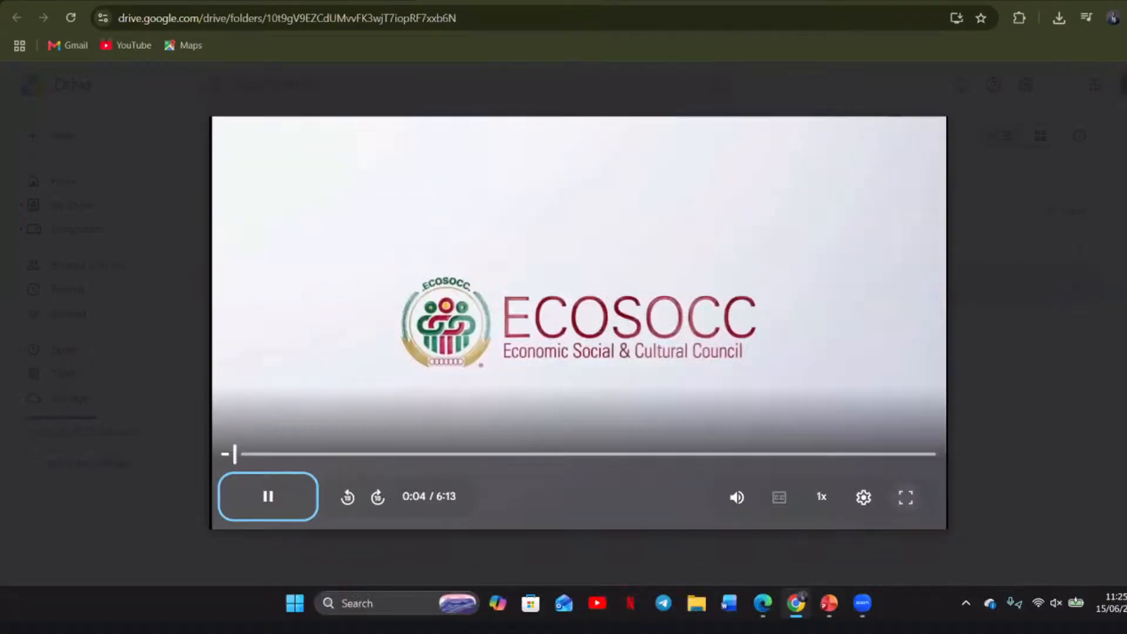
click(905, 497)
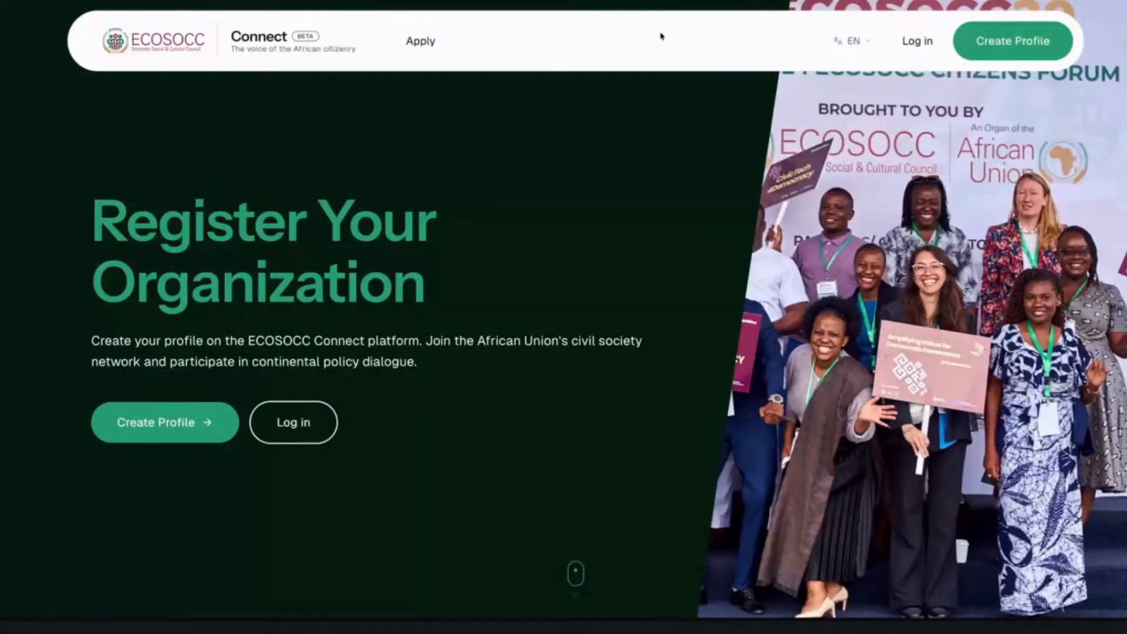
- Check the available languages on the ECOSOCC Connect homepage and open the form for creating a profile
click(846, 42)
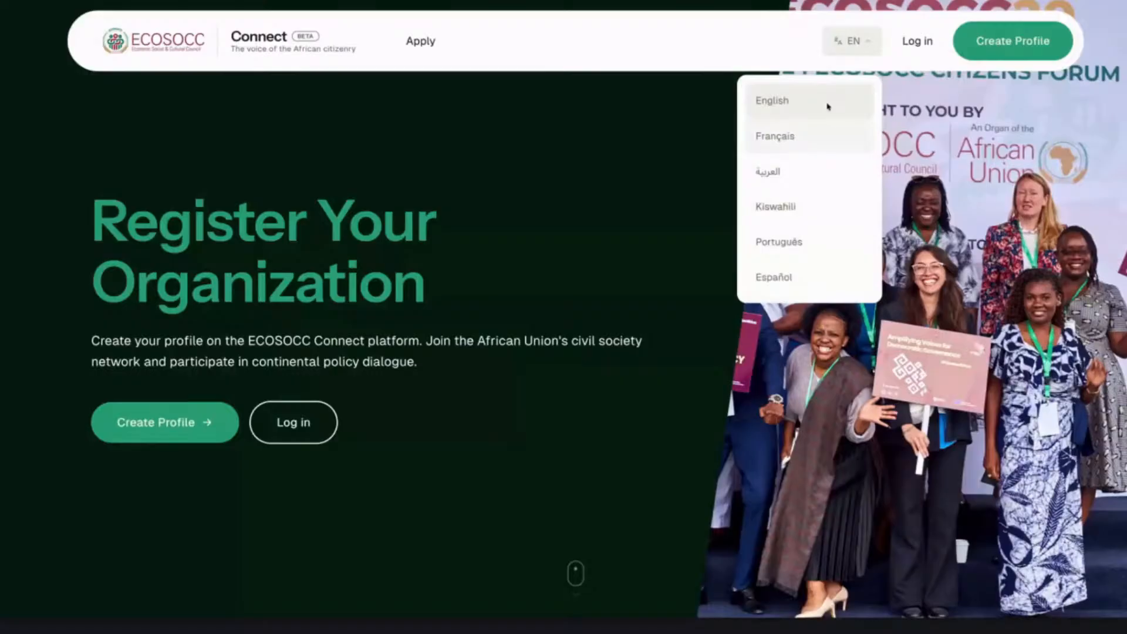
click(838, 46)
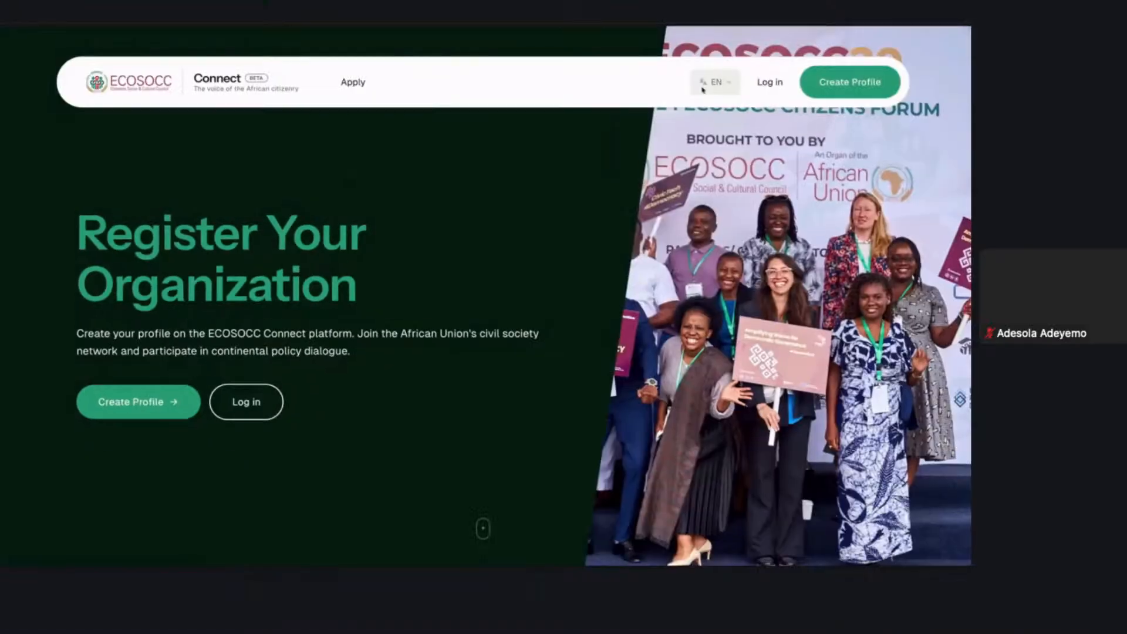
click(846, 82)
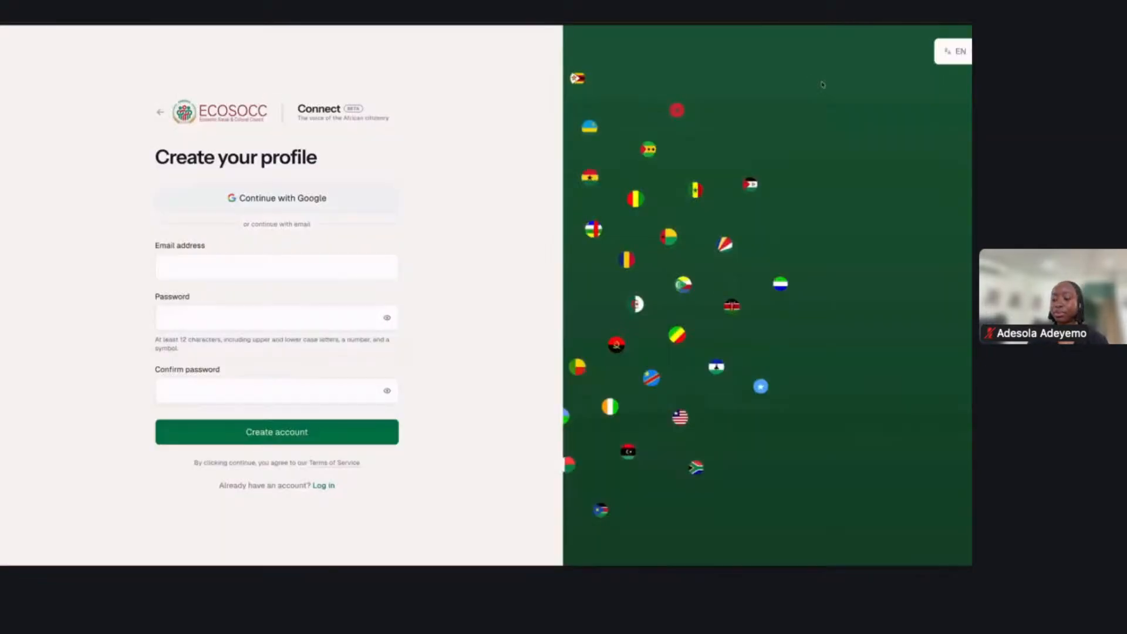
- Fill in the registration form's email address field with the applicant's email address
click(350, 265)
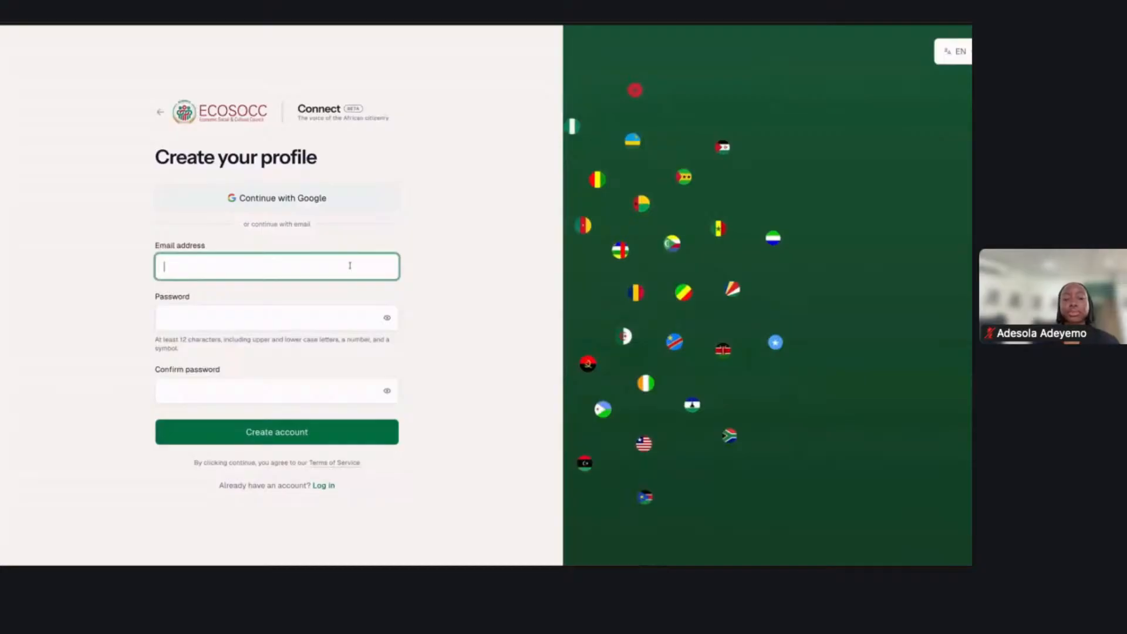
key(ctrl+v)
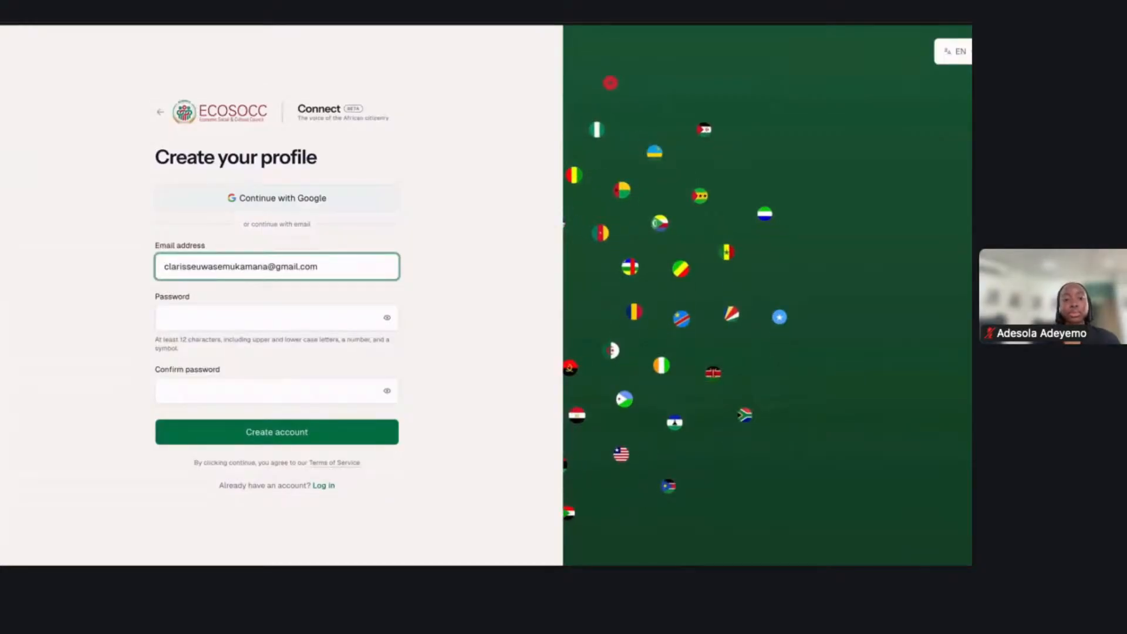
click(305, 455)
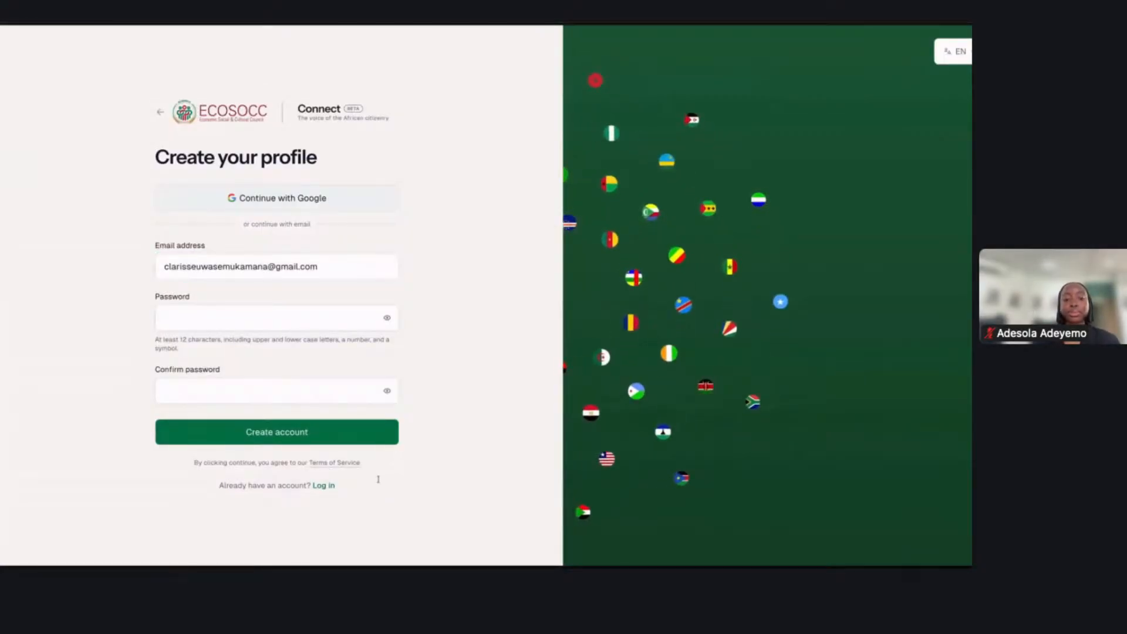
click(328, 267)
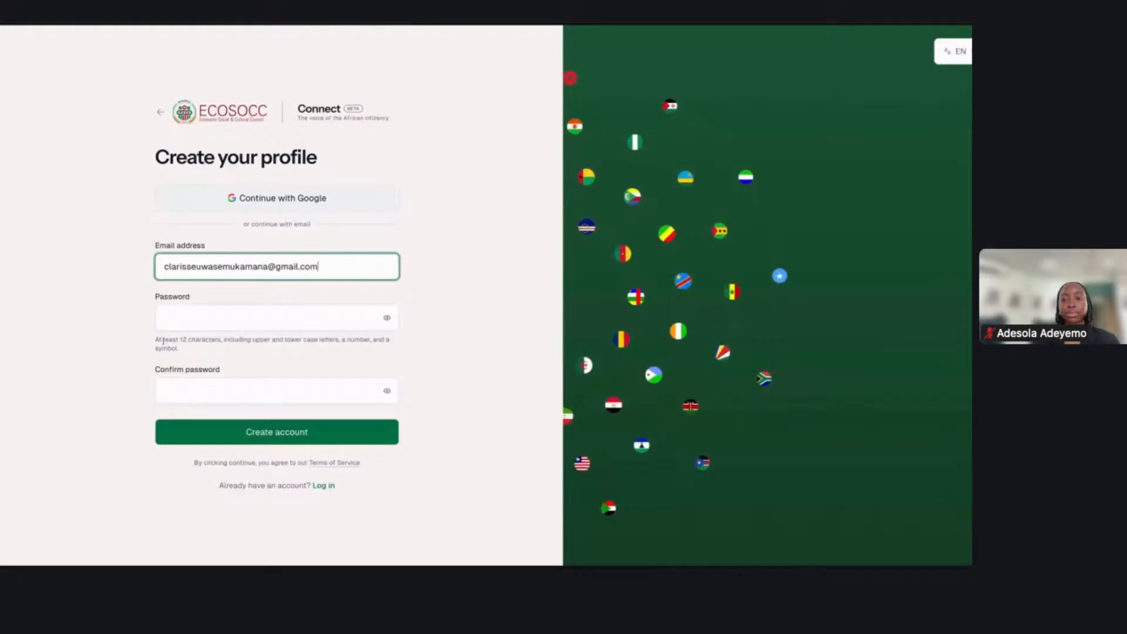
- Enter and confirm the account password, and submit the registration form to create the account
click(167, 323)
key(ctrl+v)
click(186, 386)
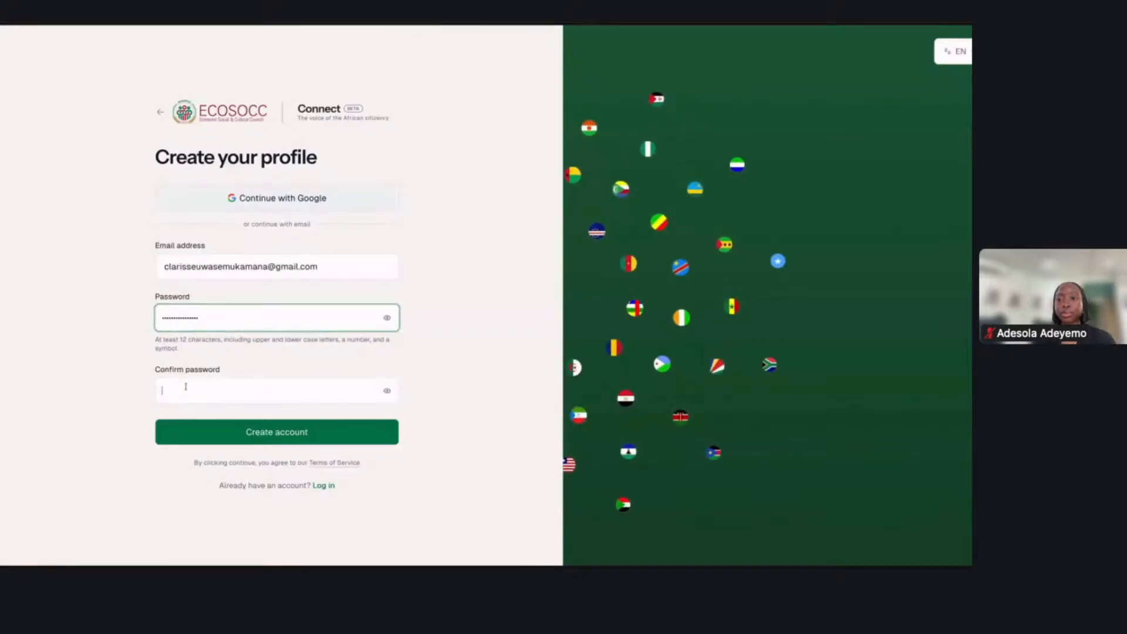
key(ctrl+v)
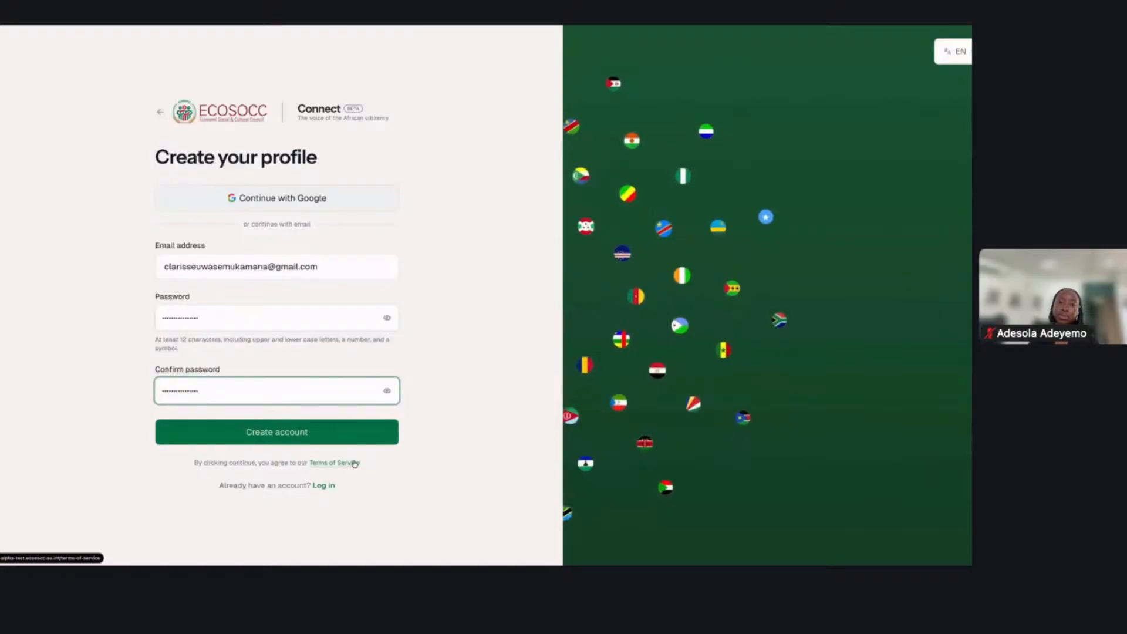
click(274, 434)
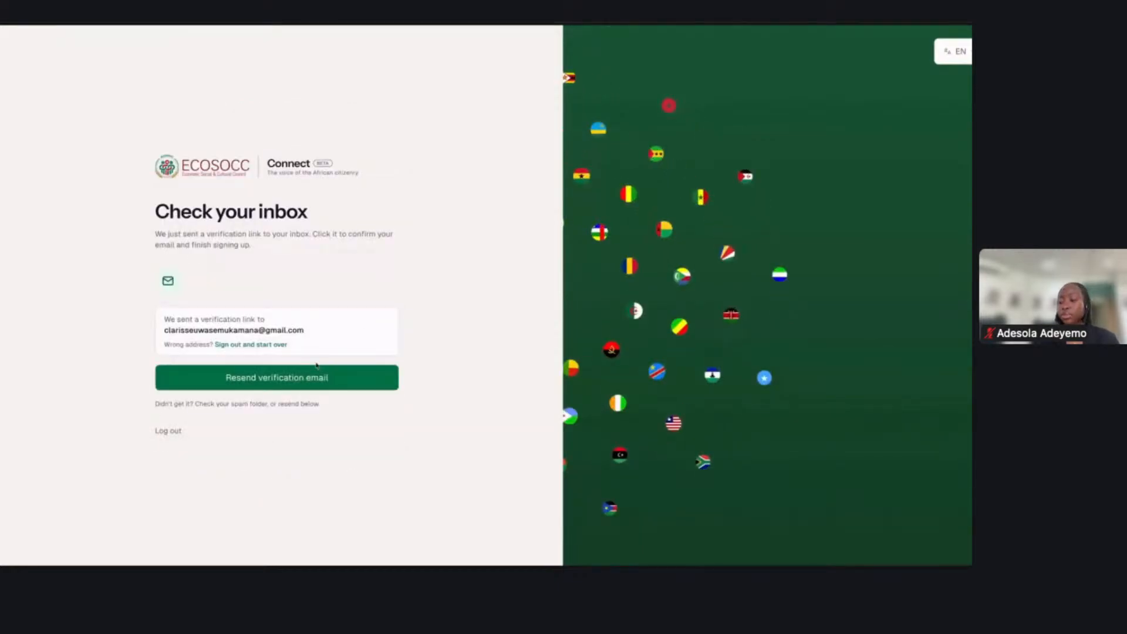
- Switch to the Gmail inbox, open the ECOSOCC Connect verification message and verify the email address through its link
mouse_move(2, 112)
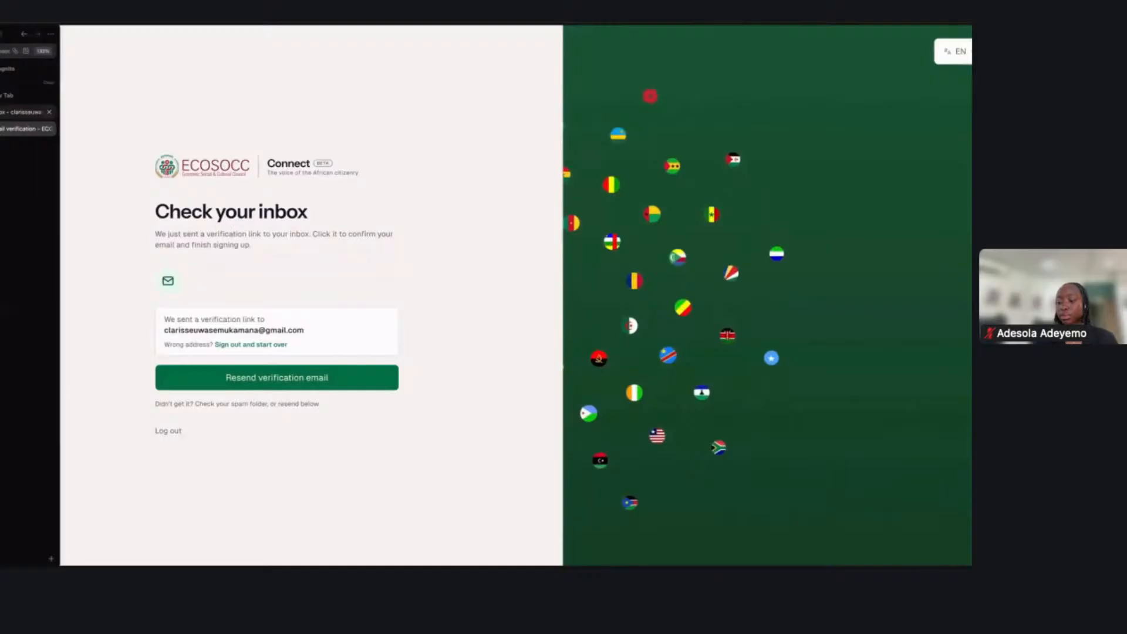
click(23, 112)
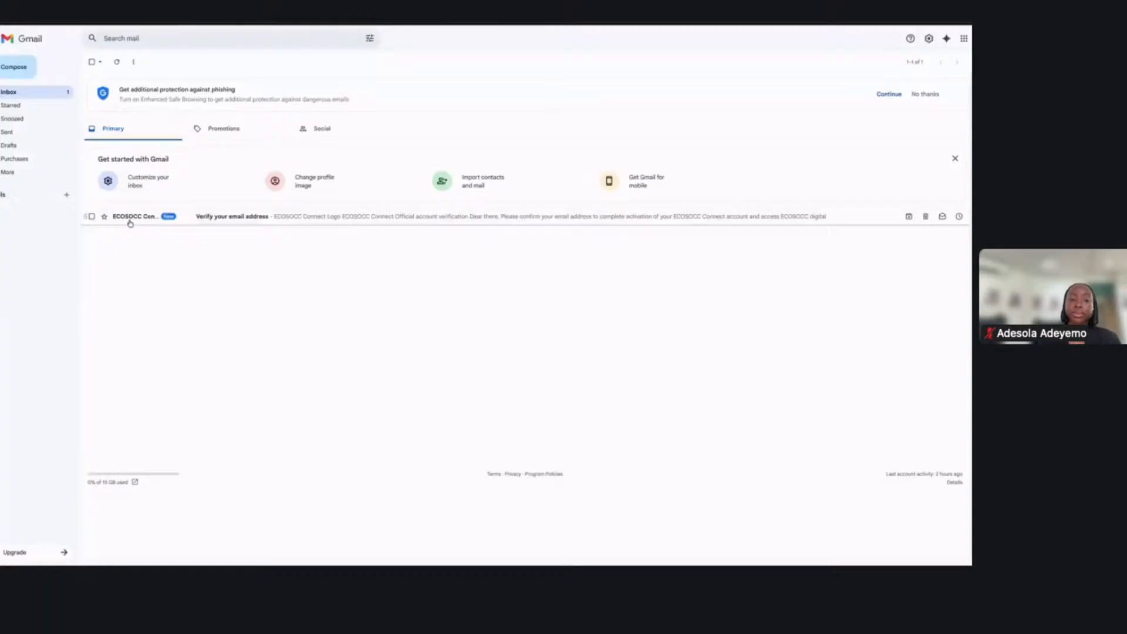
click(130, 218)
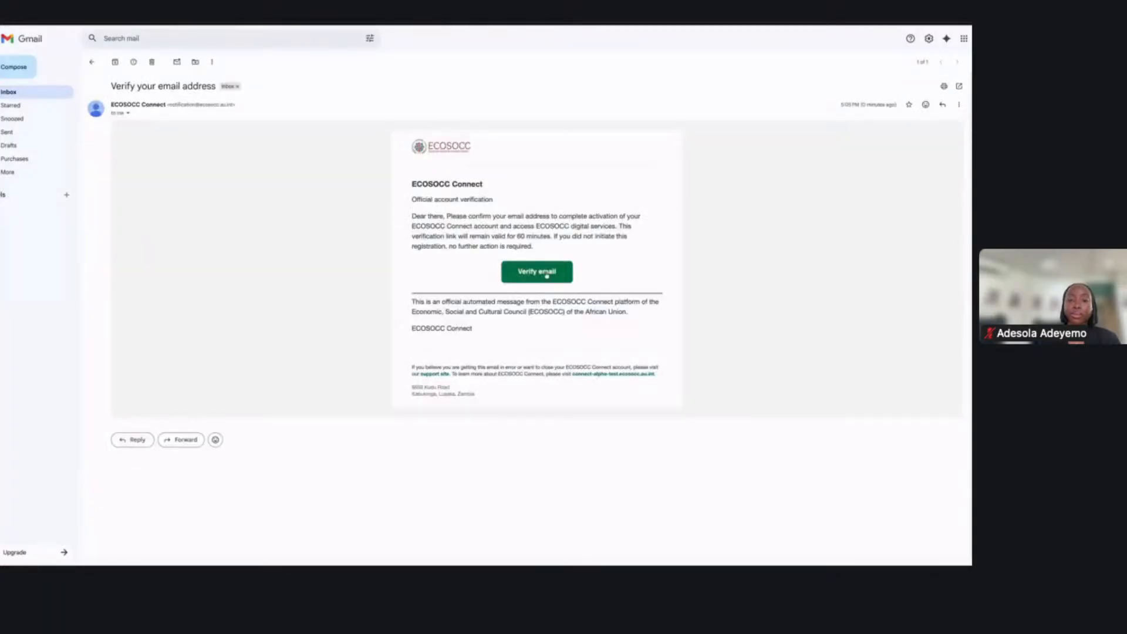
click(545, 274)
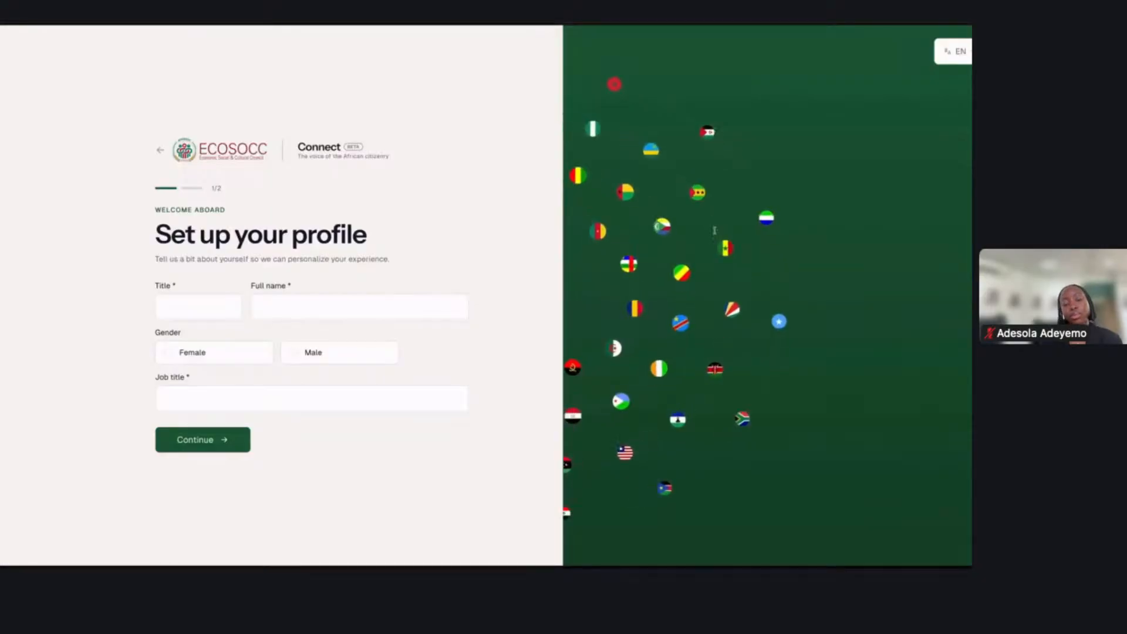
- Set the profile title to Mrs., enter the applicant's full name and choose Female as the gender
click(168, 306)
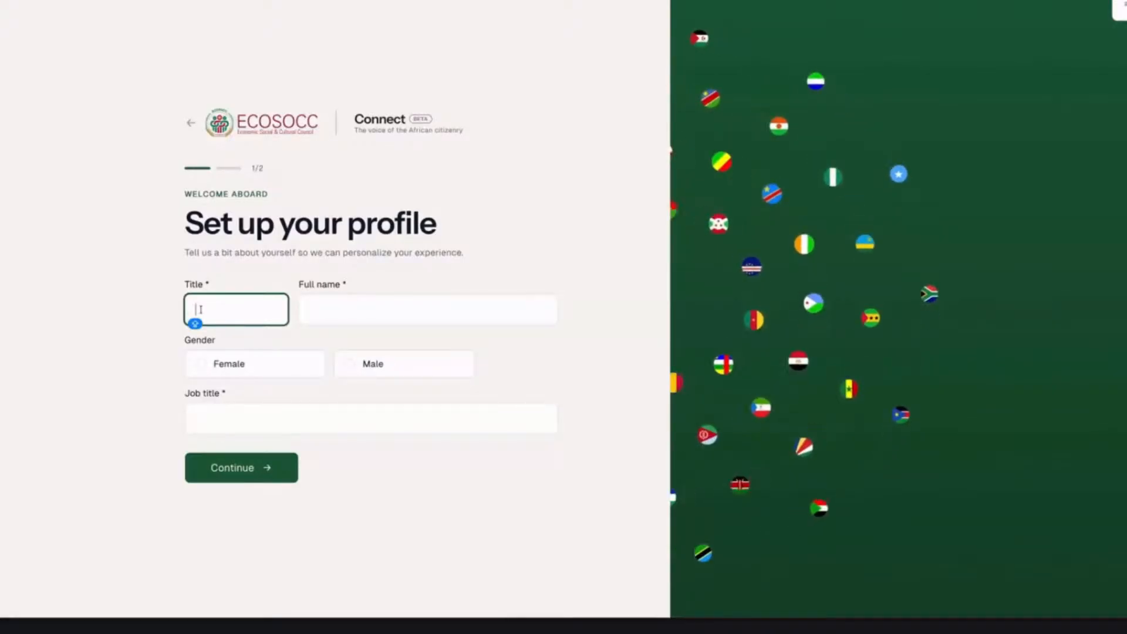
text(M)
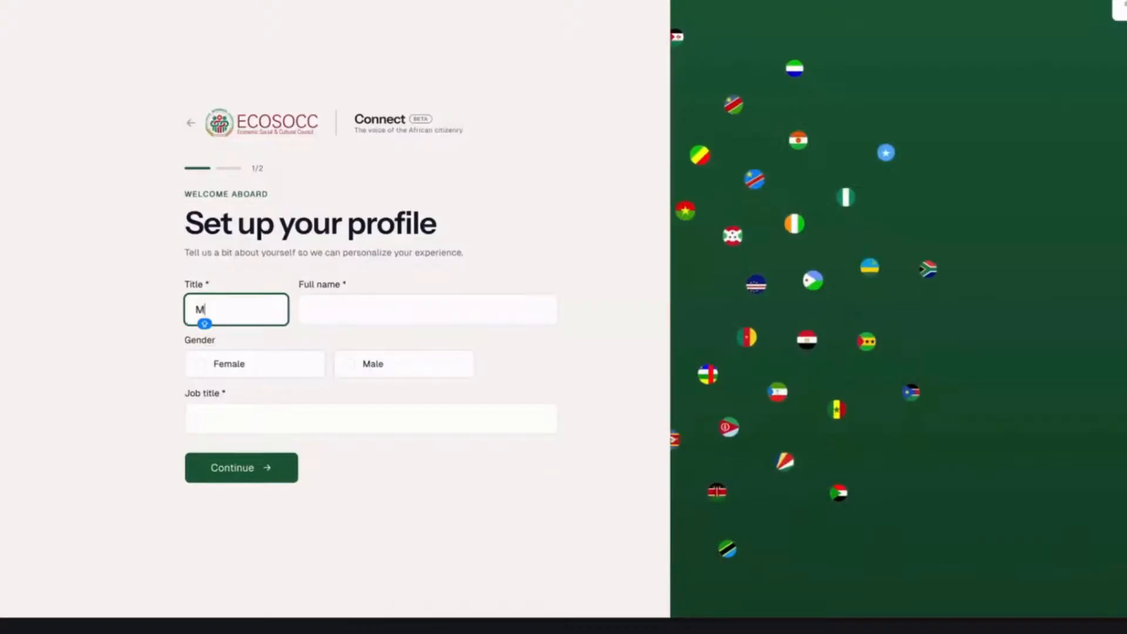
text(rs.)
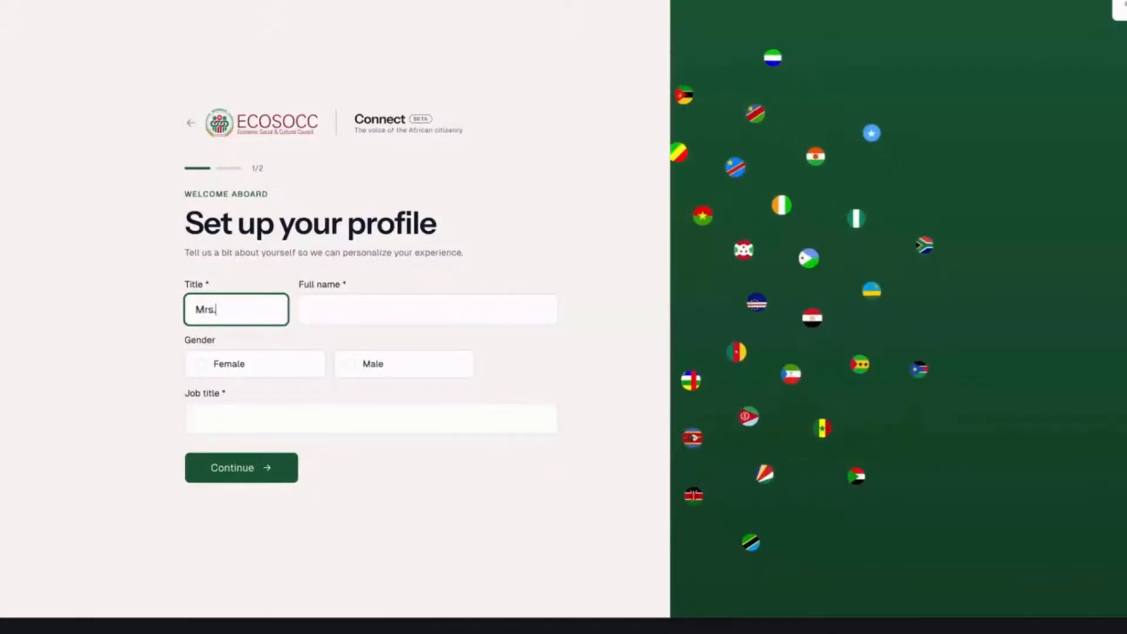
click(312, 310)
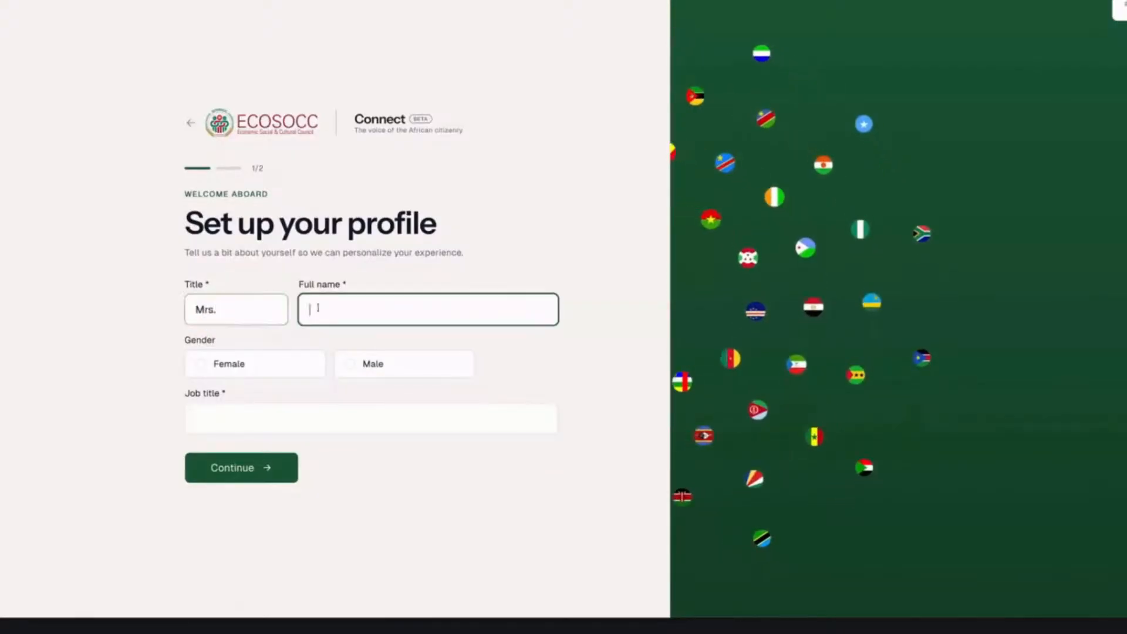
click(239, 365)
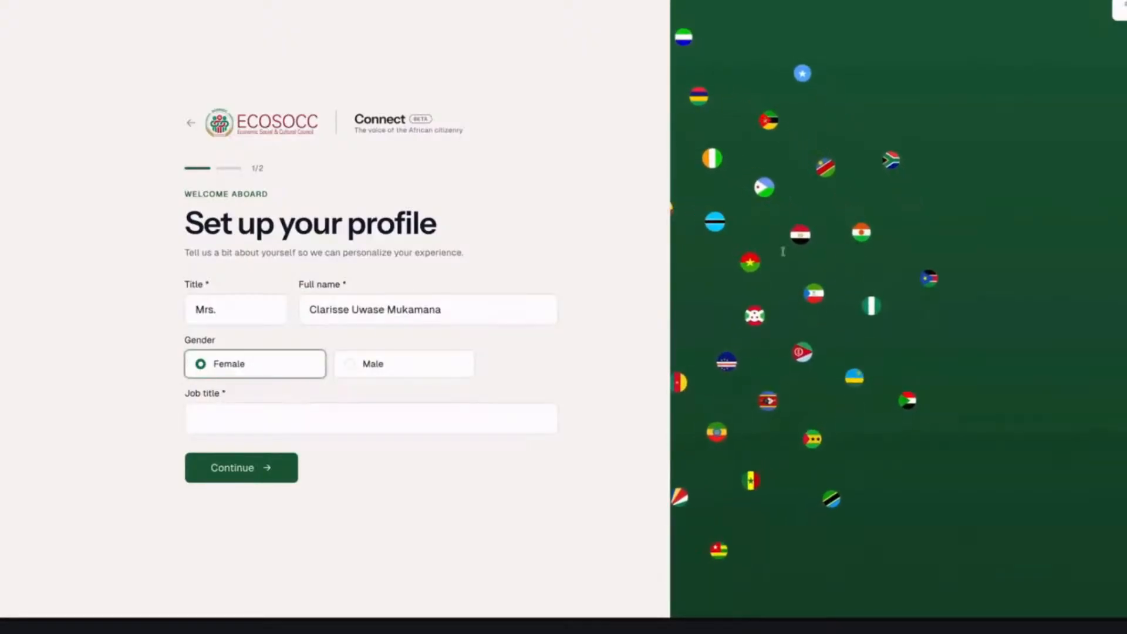
- Enter Executive Director as the job title and continue to the contact and location details
click(210, 415)
text(E)
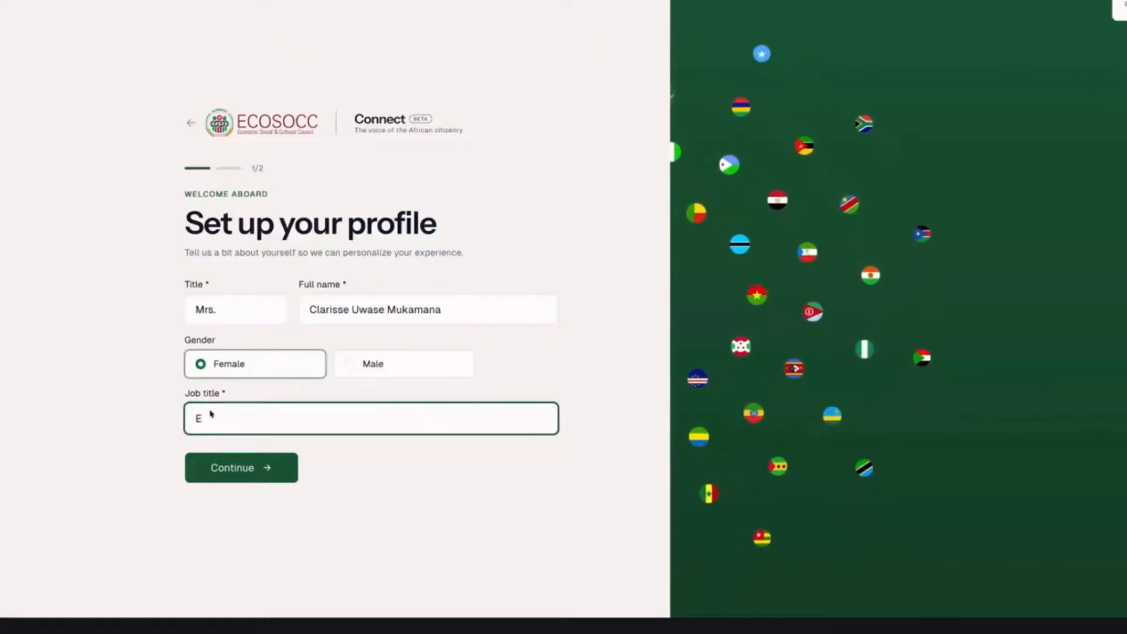
text(xecutive Director)
click(249, 475)
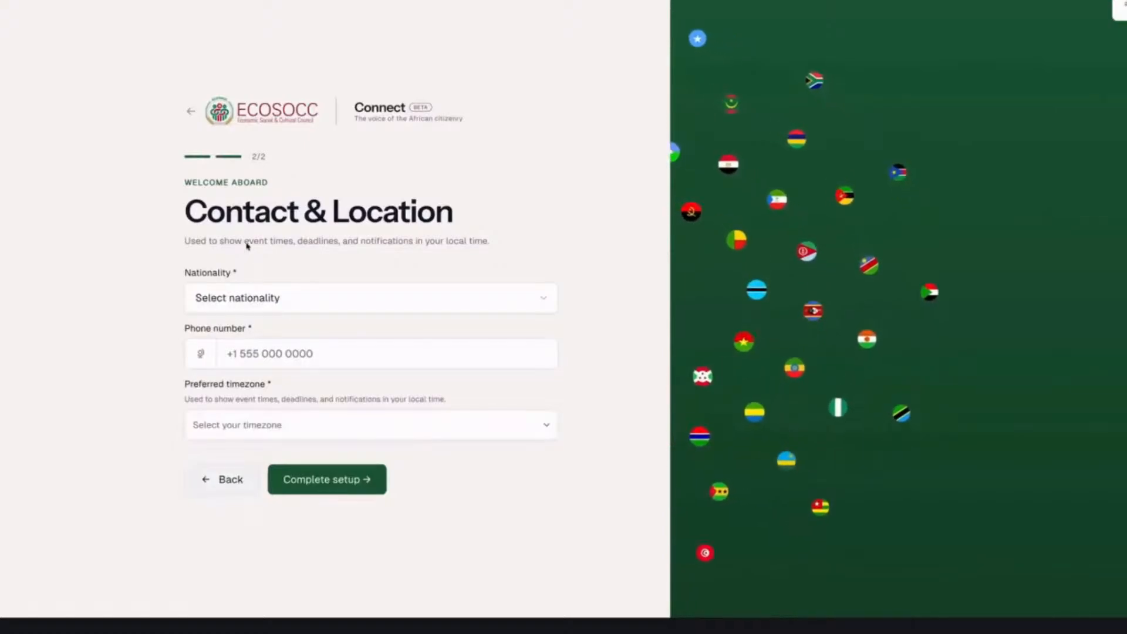
- Set the nationality to Rwanda, enter the contact phone number and choose Africa/Kigali as the preferred timezone
click(448, 338)
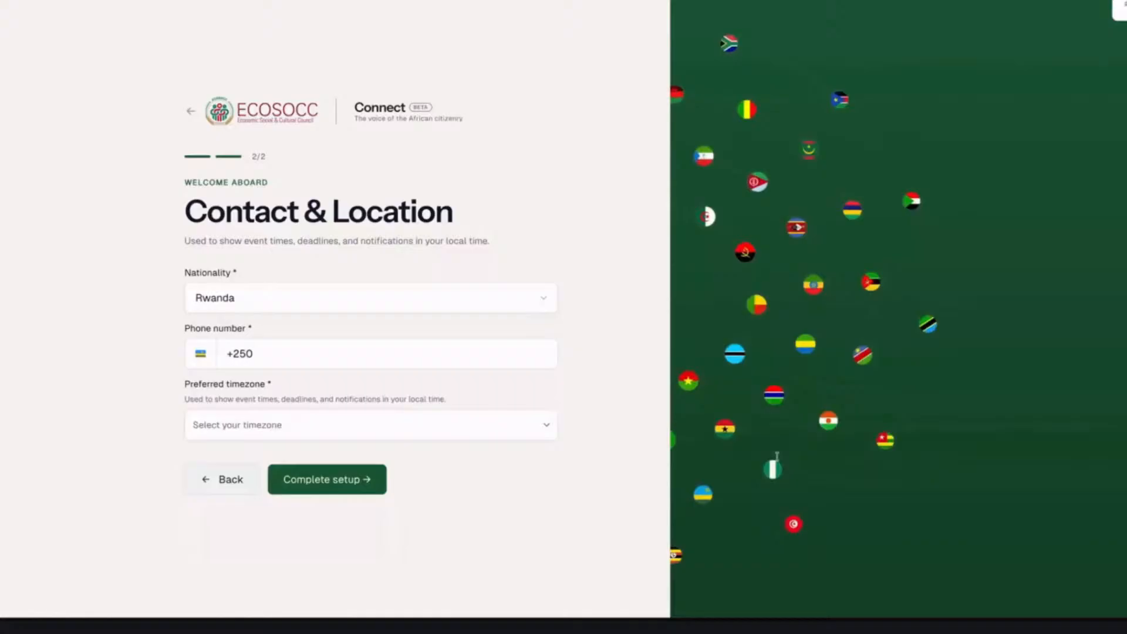
click(278, 352)
click(282, 430)
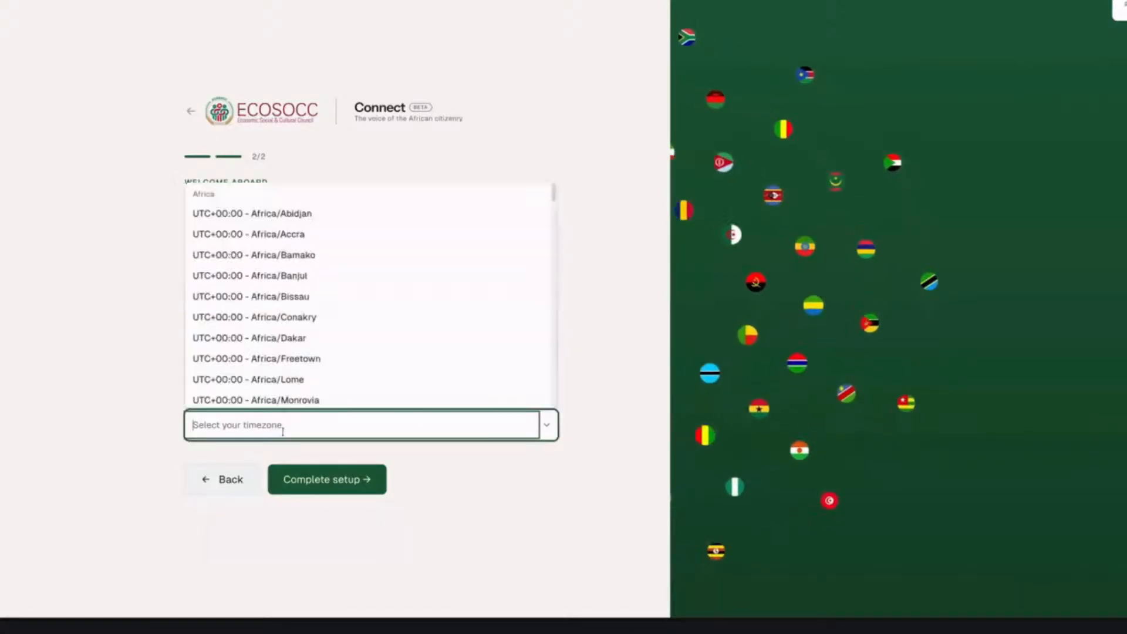
text(ki)
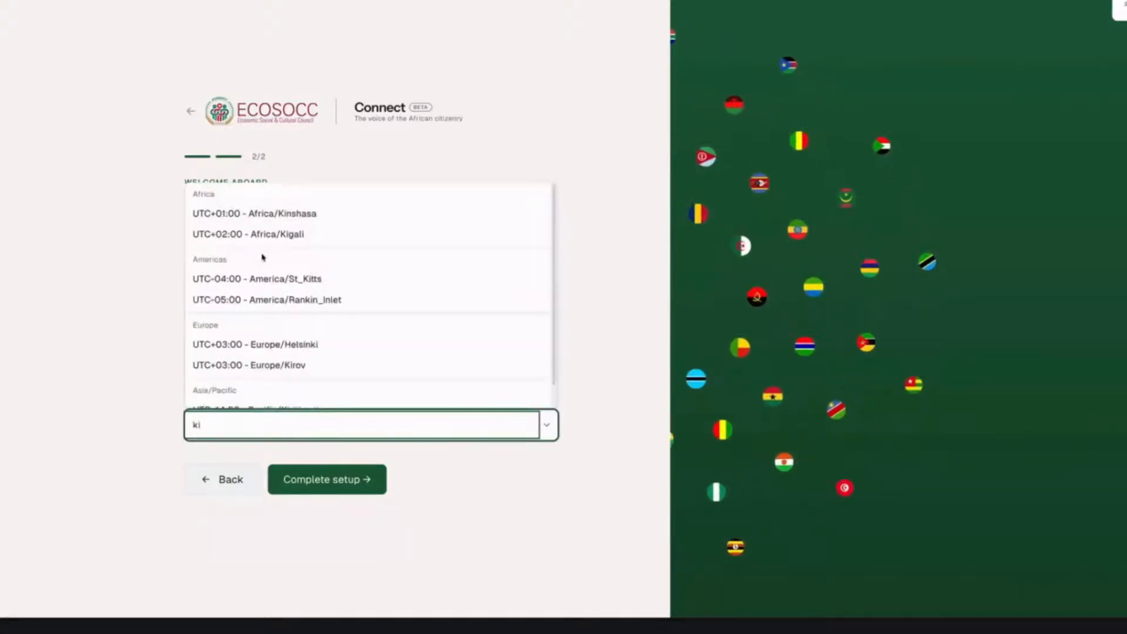
click(262, 235)
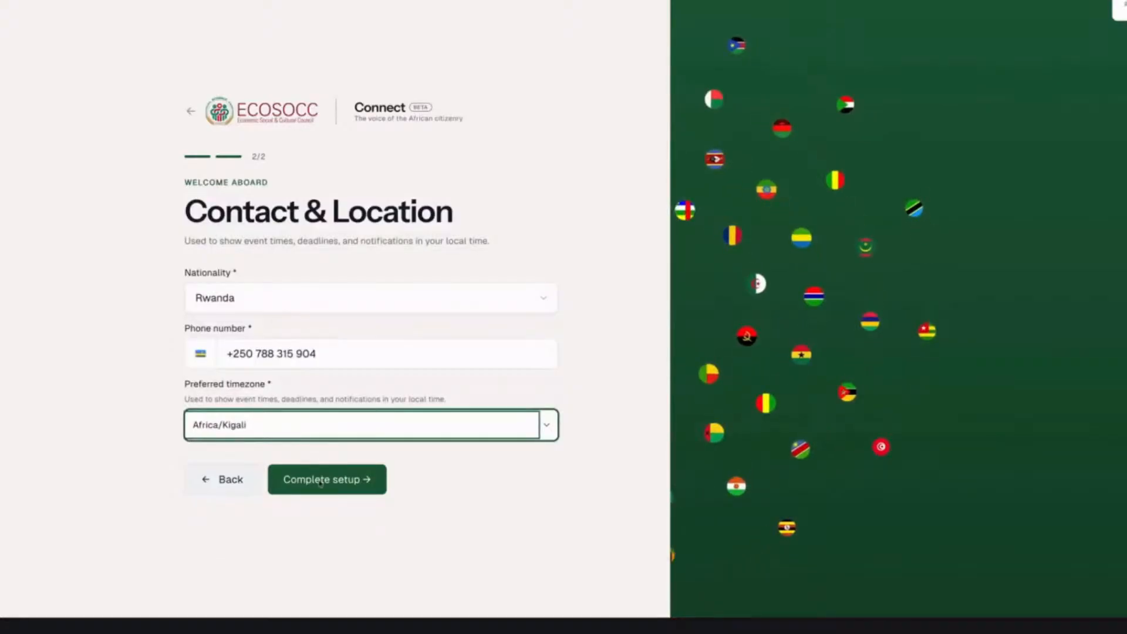
- Complete the account setup and start using the dashboard
click(320, 481)
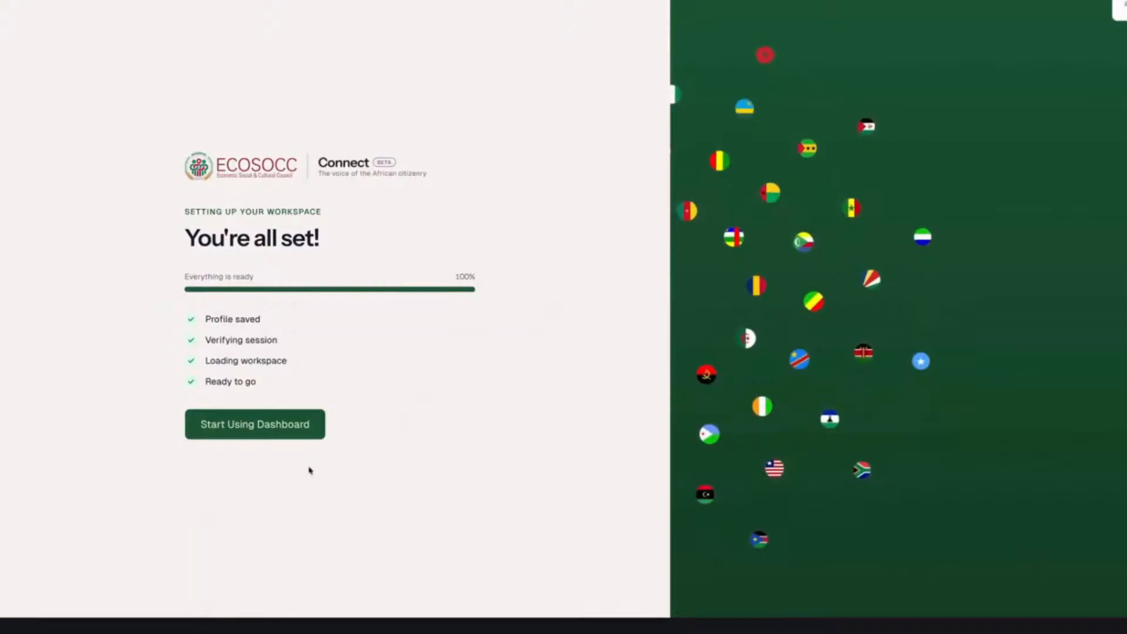
click(276, 422)
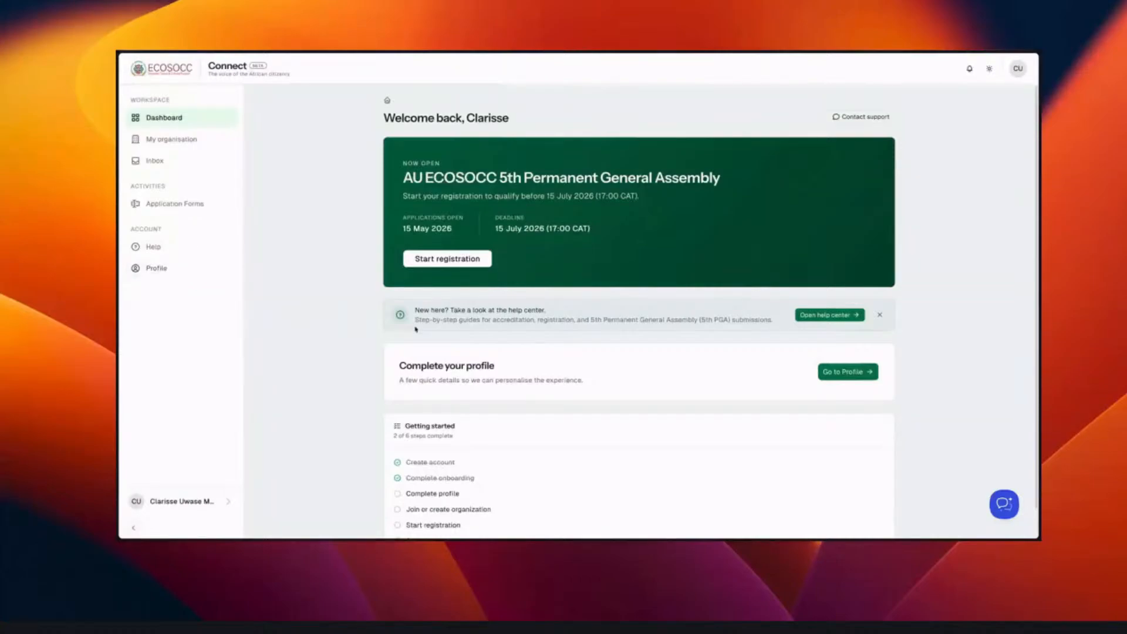
- Check the notifications list and the account menu with its profile, text size and log-out options, leaving both closed
click(969, 70)
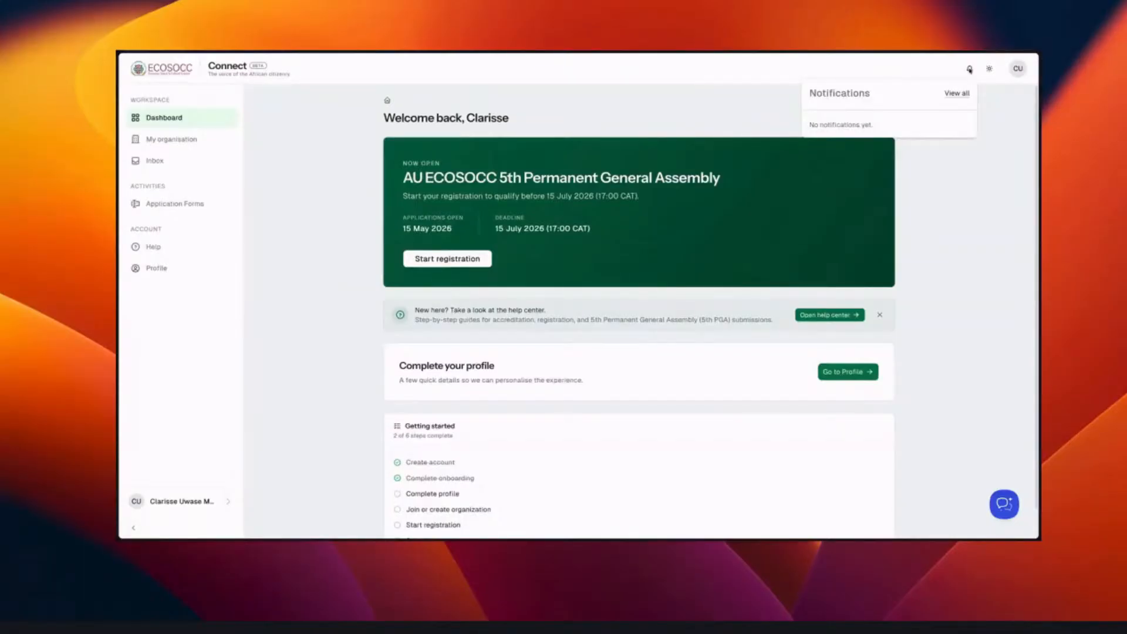
click(969, 70)
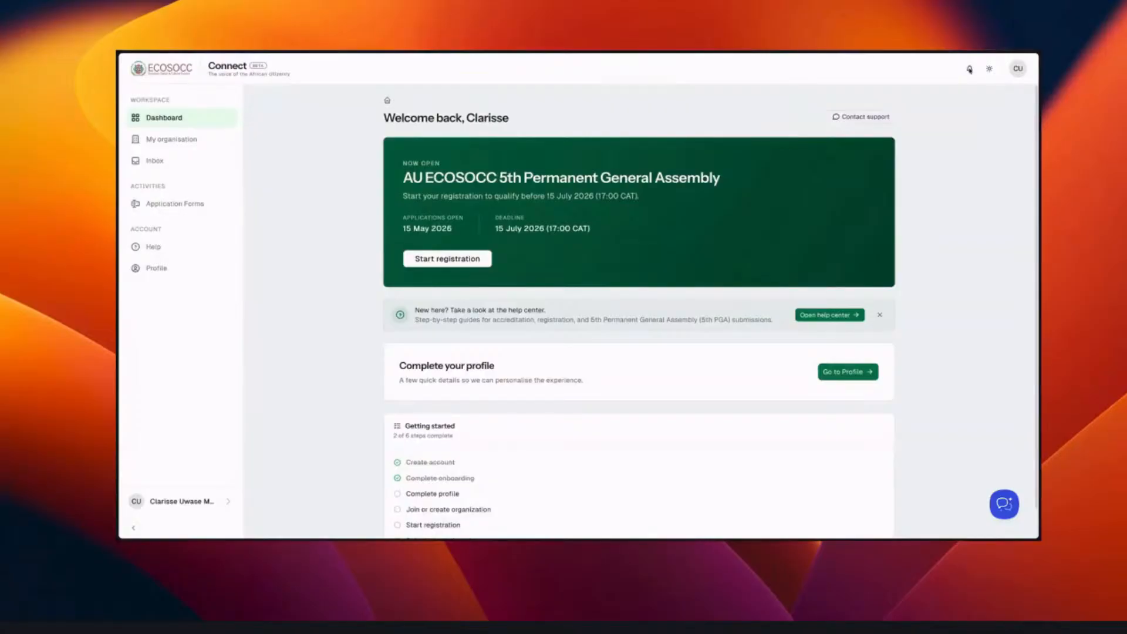
click(1022, 70)
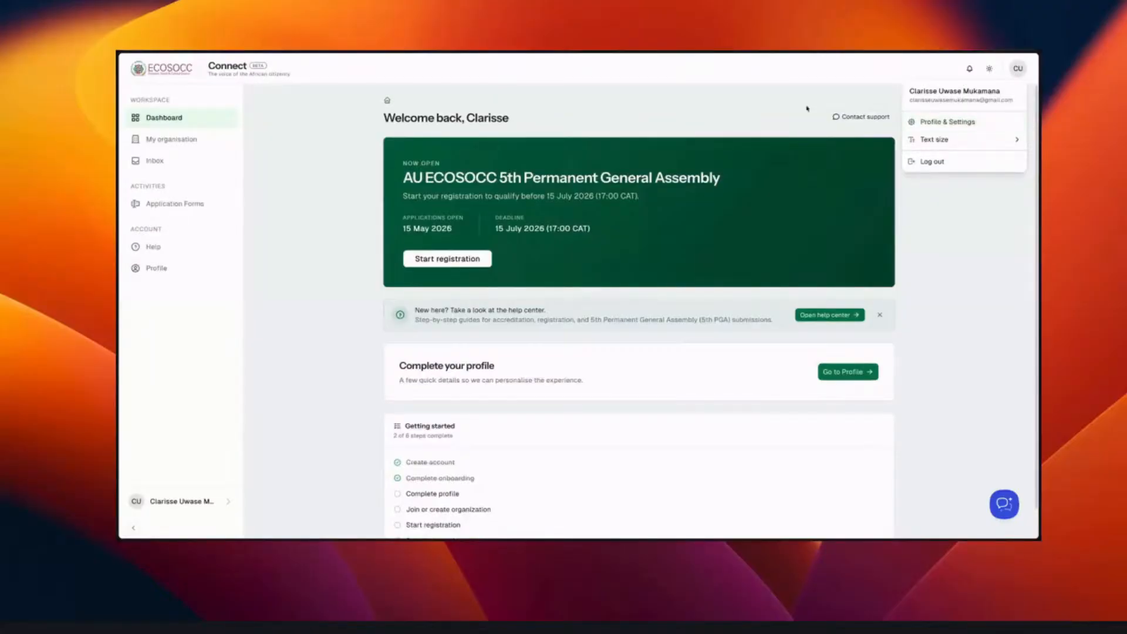
click(284, 120)
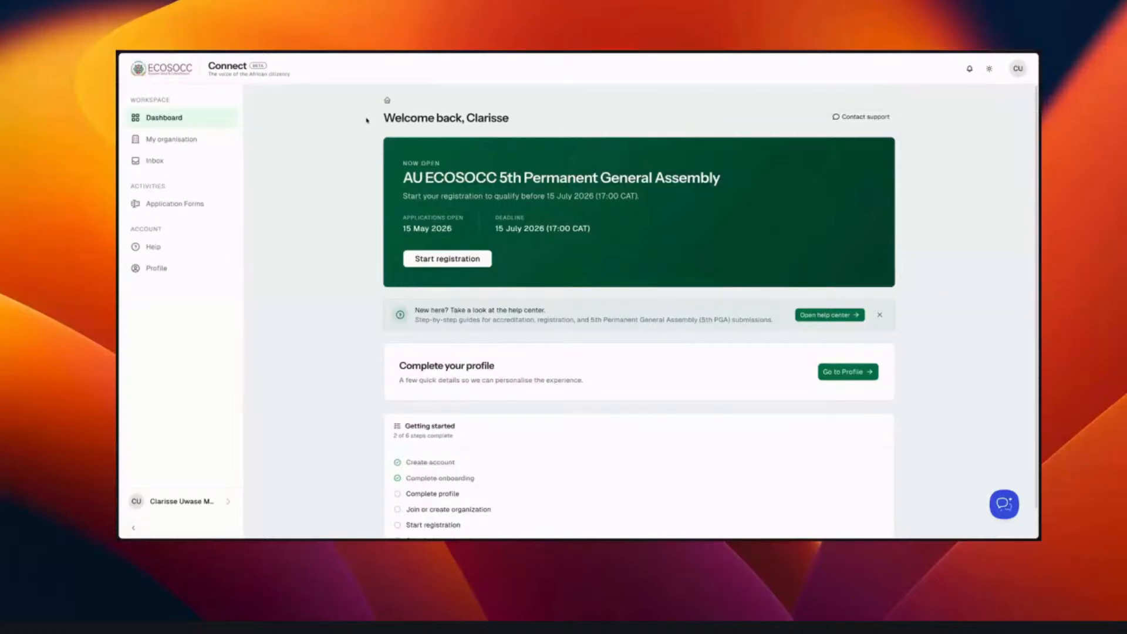
- Review the dashboard from the welcome heading down to the Getting started checklist
drag(373, 120, 512, 122)
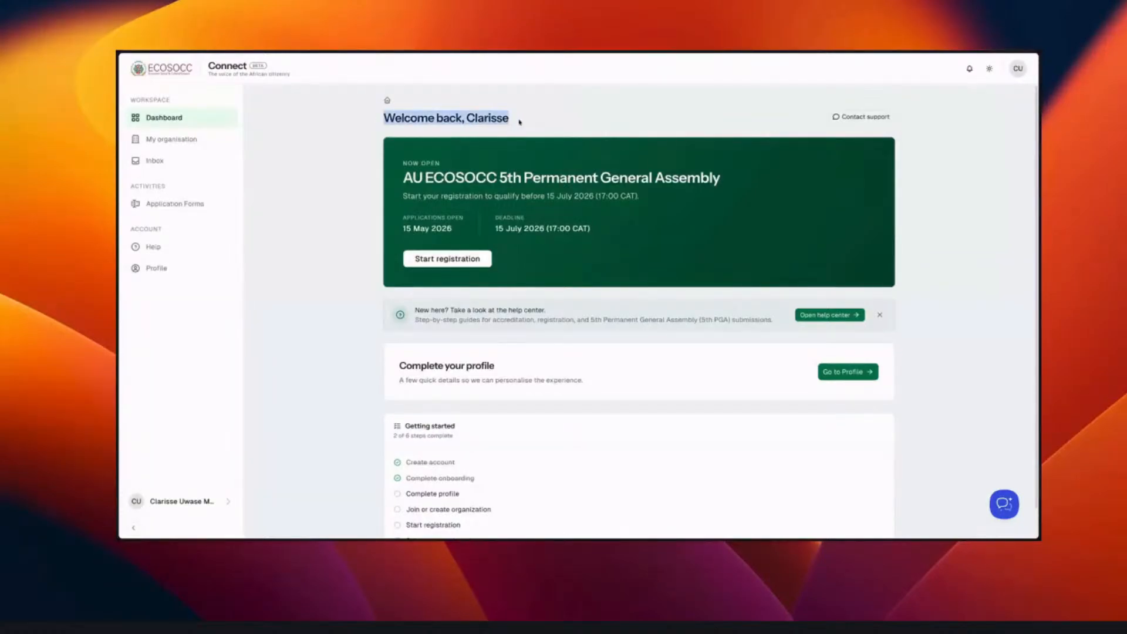
click(519, 122)
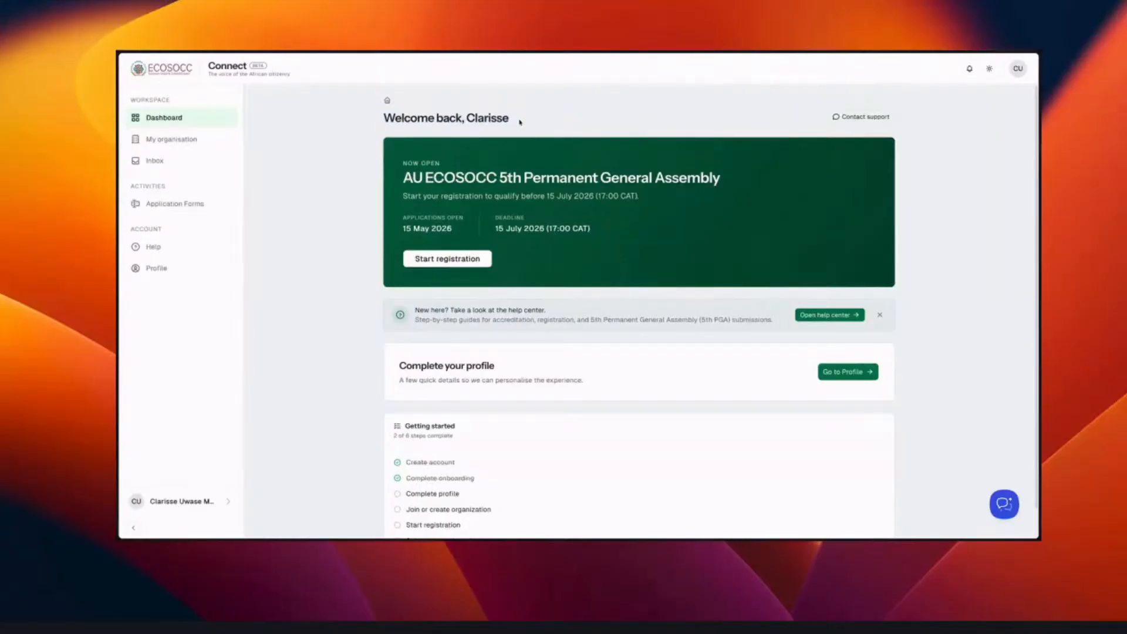
scroll(520, 122, down, 1)
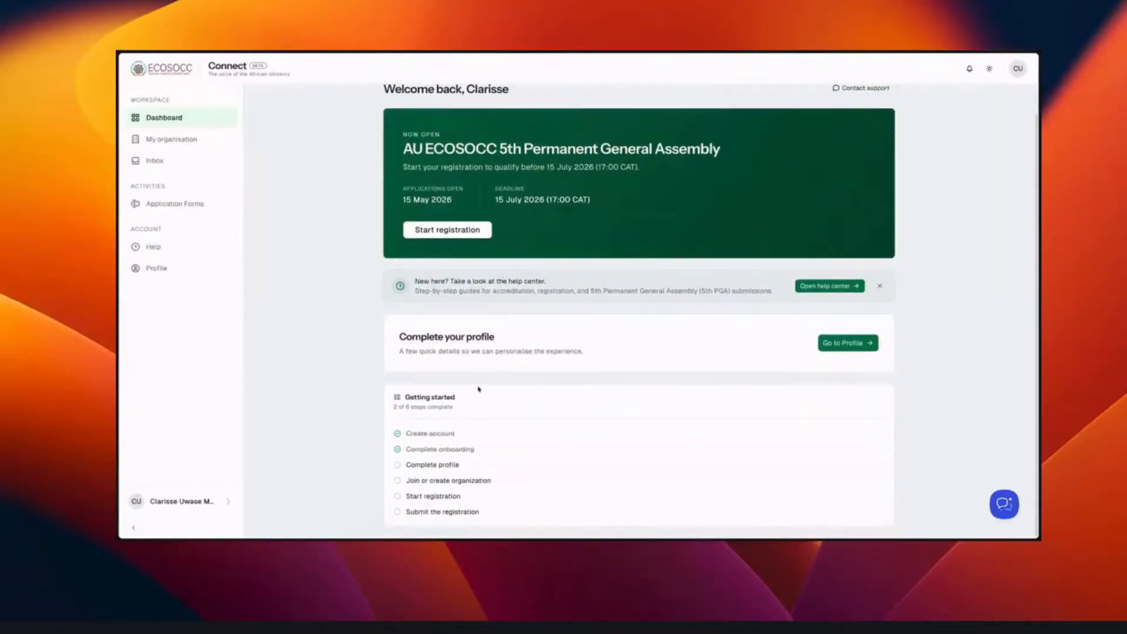
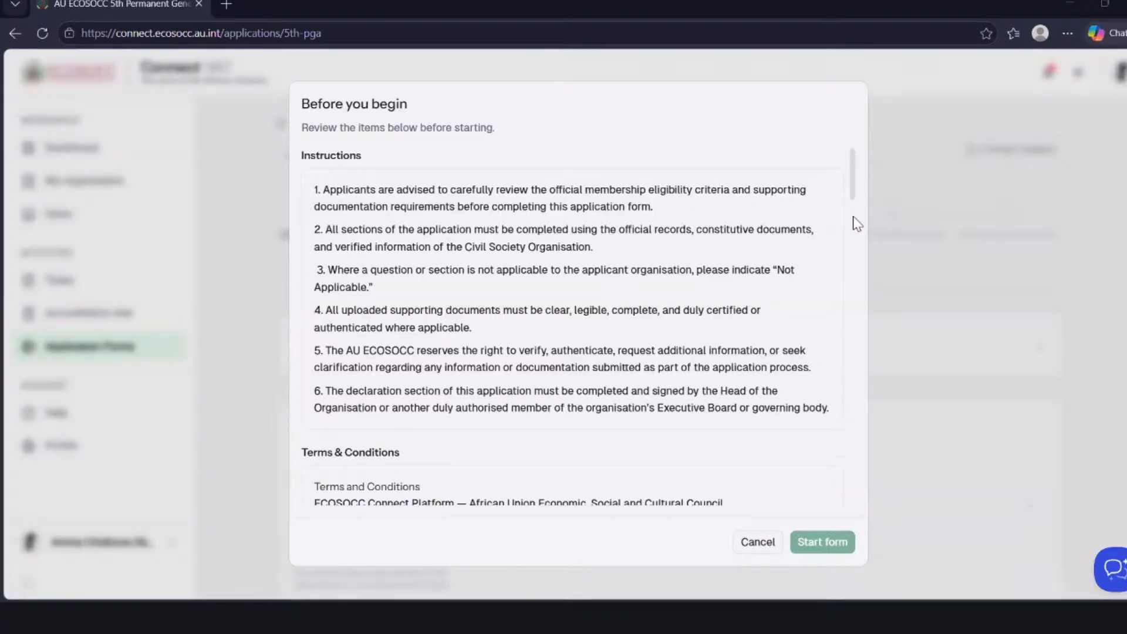
- Read through the instructions and terms, certify the submission's accuracy, enable prefilling from available profile information and start the form
scroll(857, 209, down, 1)
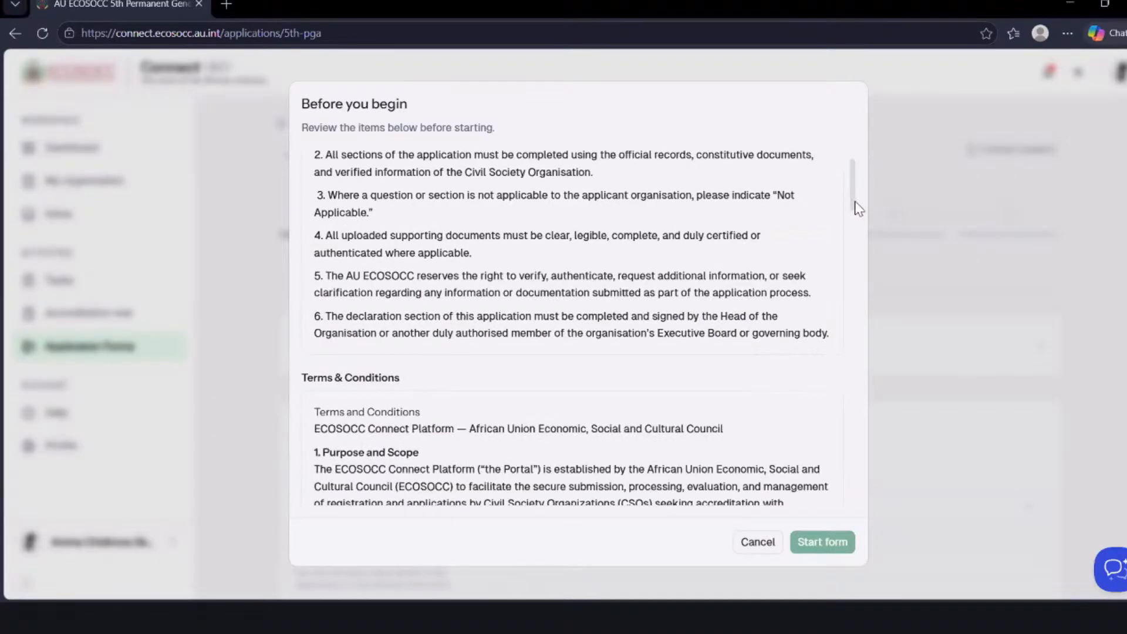
scroll(858, 209, up, 1)
scroll(856, 201, up, 1)
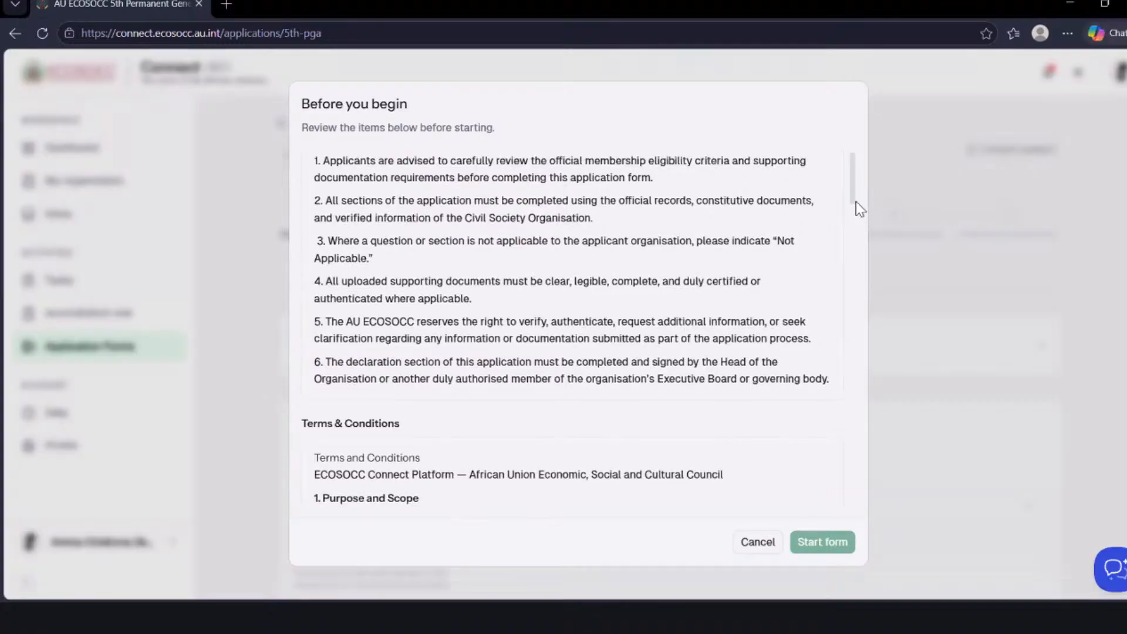
scroll(856, 201, down, 1)
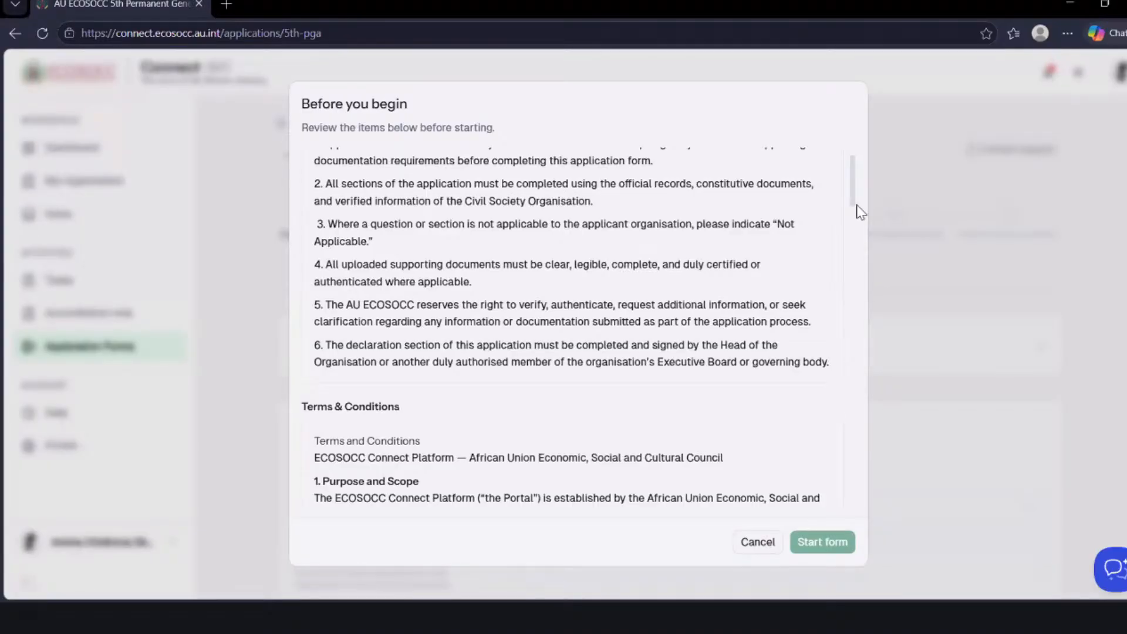
scroll(869, 258, down, 10)
scroll(873, 234, up, 7)
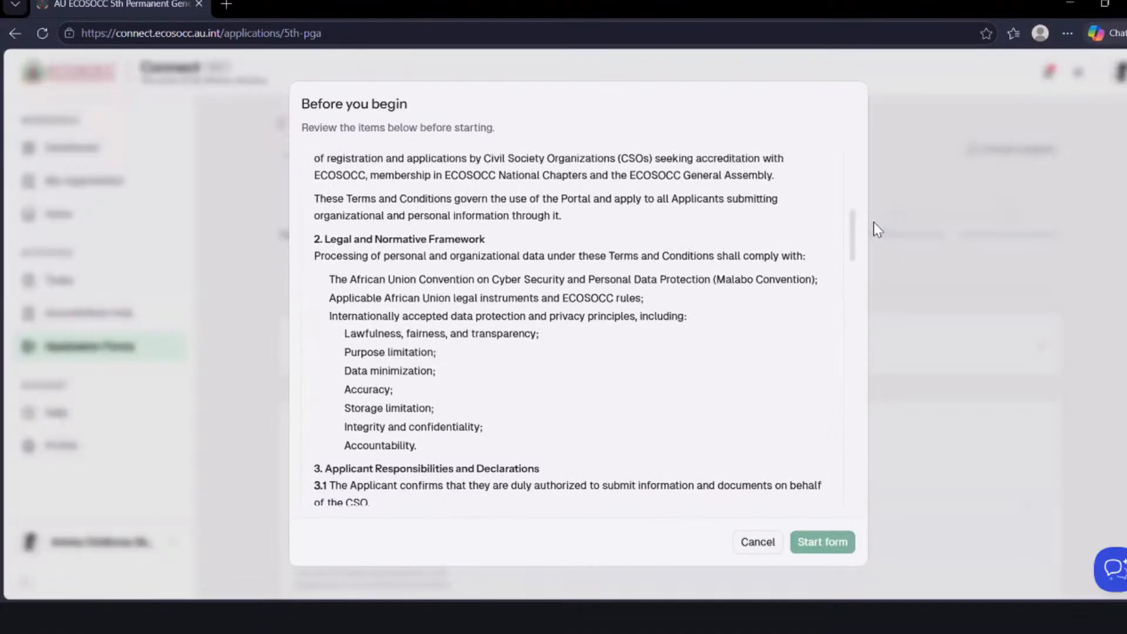
drag(873, 220, 872, 523)
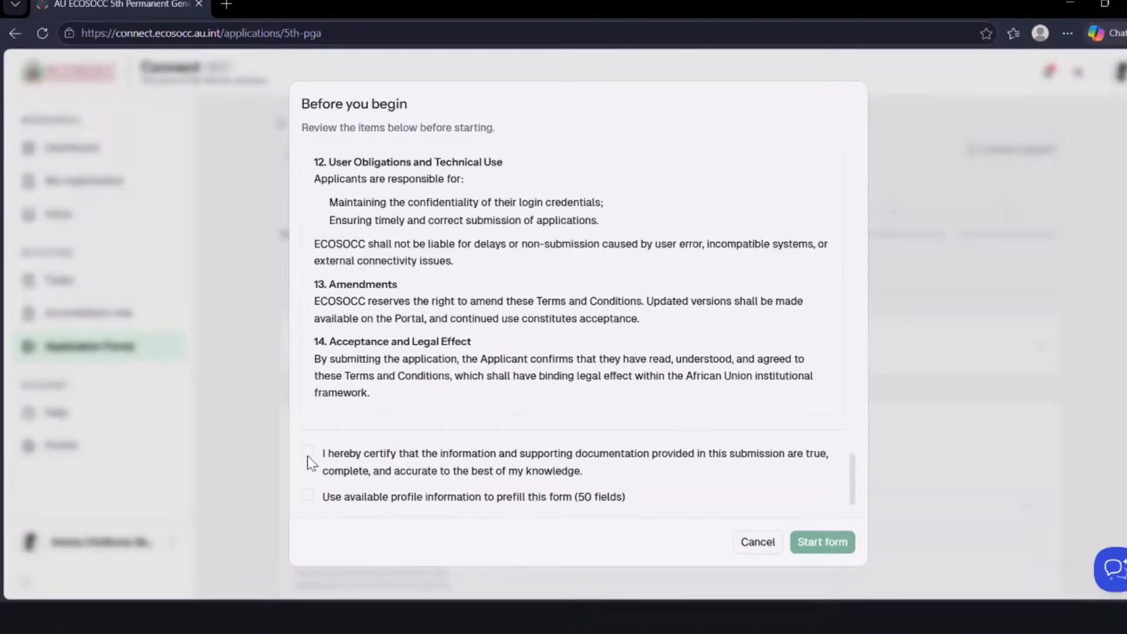
click(308, 453)
click(308, 498)
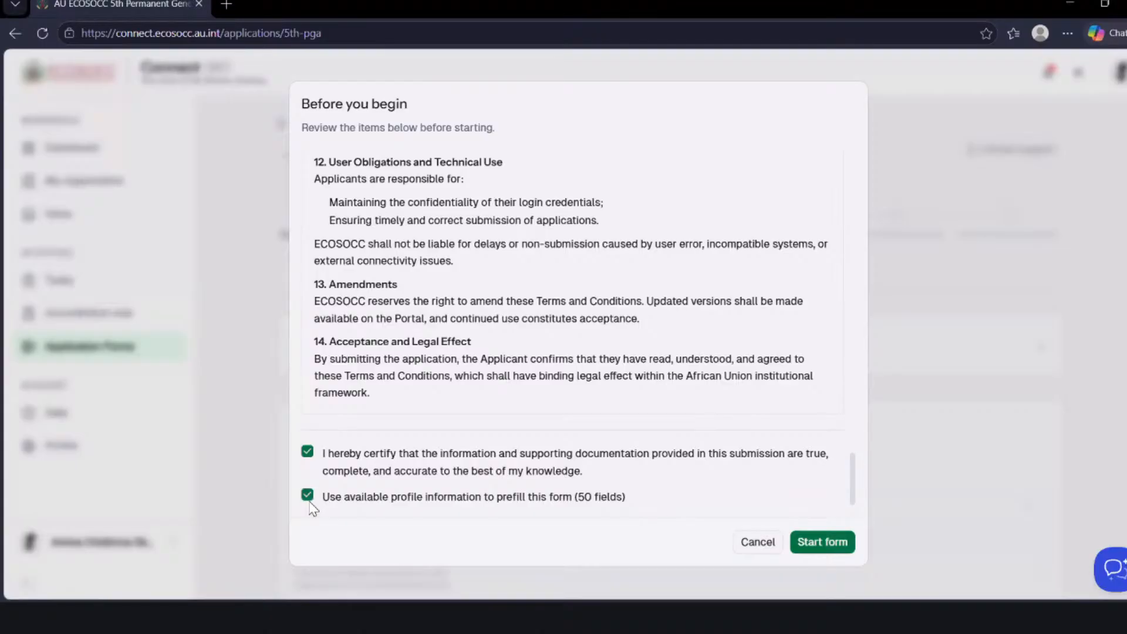
click(822, 541)
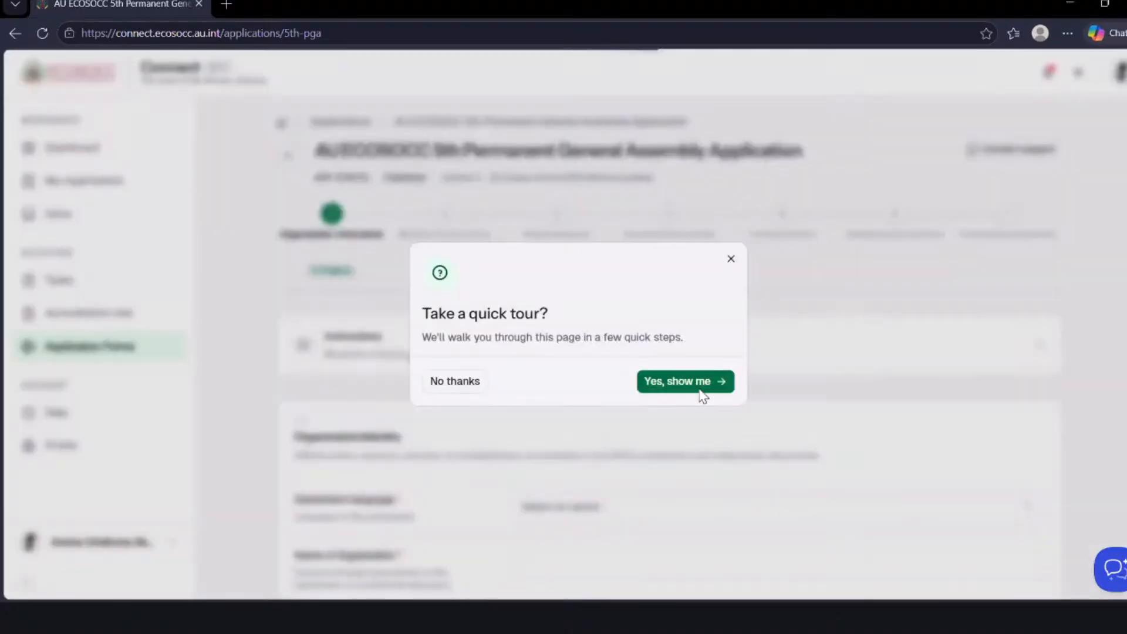
- Take the quick tour of the application page through the progress, saving and support hints, and close it at the support hint
click(701, 384)
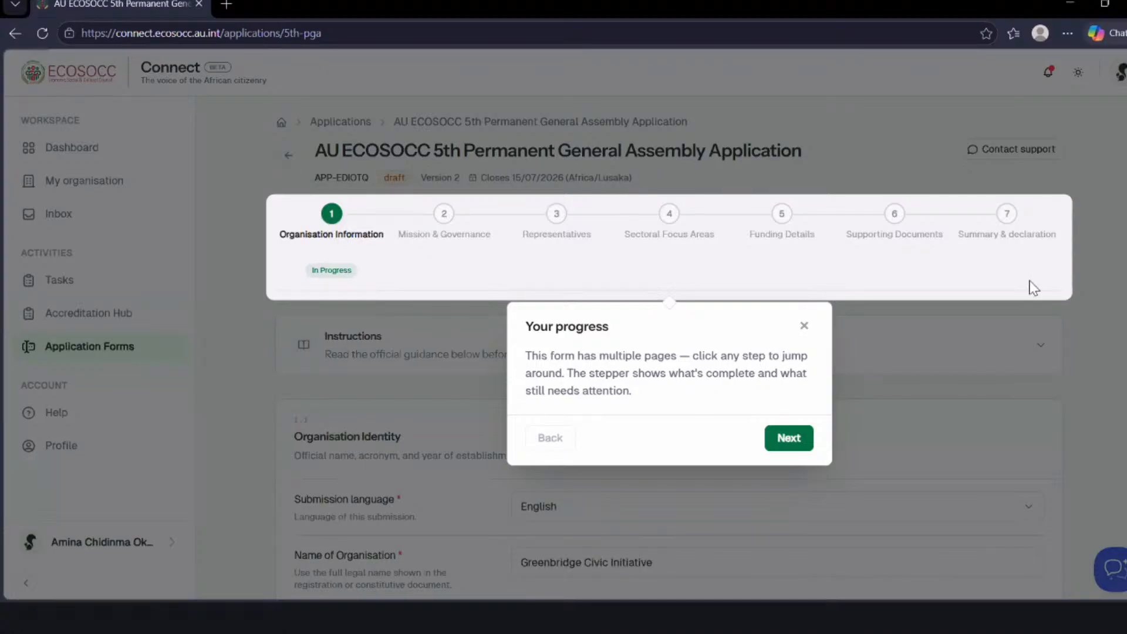
click(798, 438)
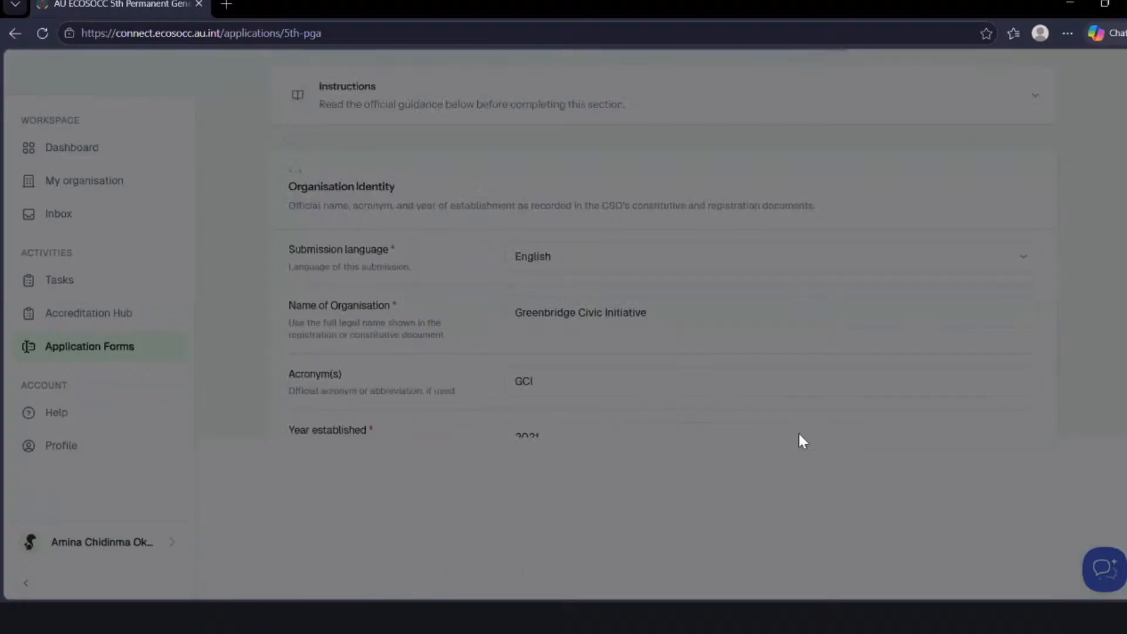
click(1065, 527)
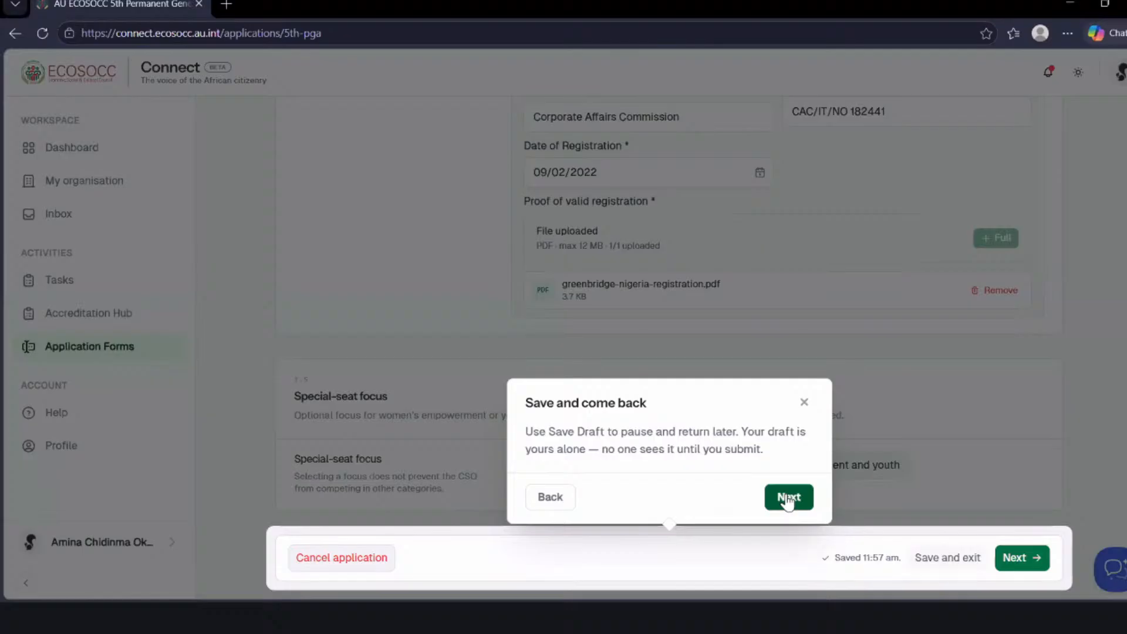
click(788, 498)
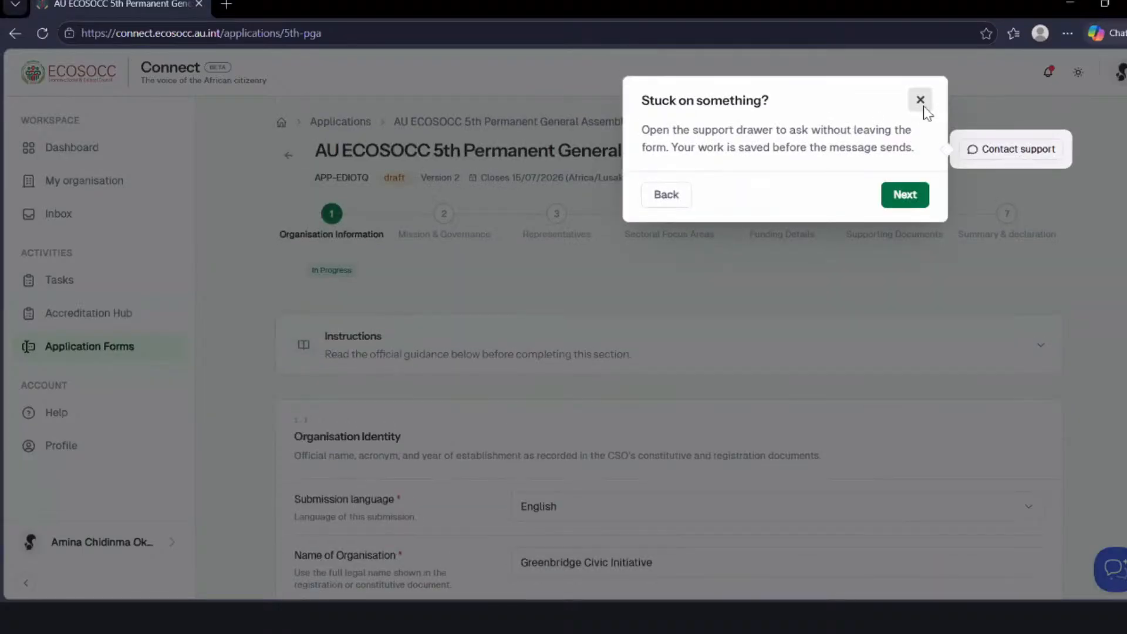
click(921, 104)
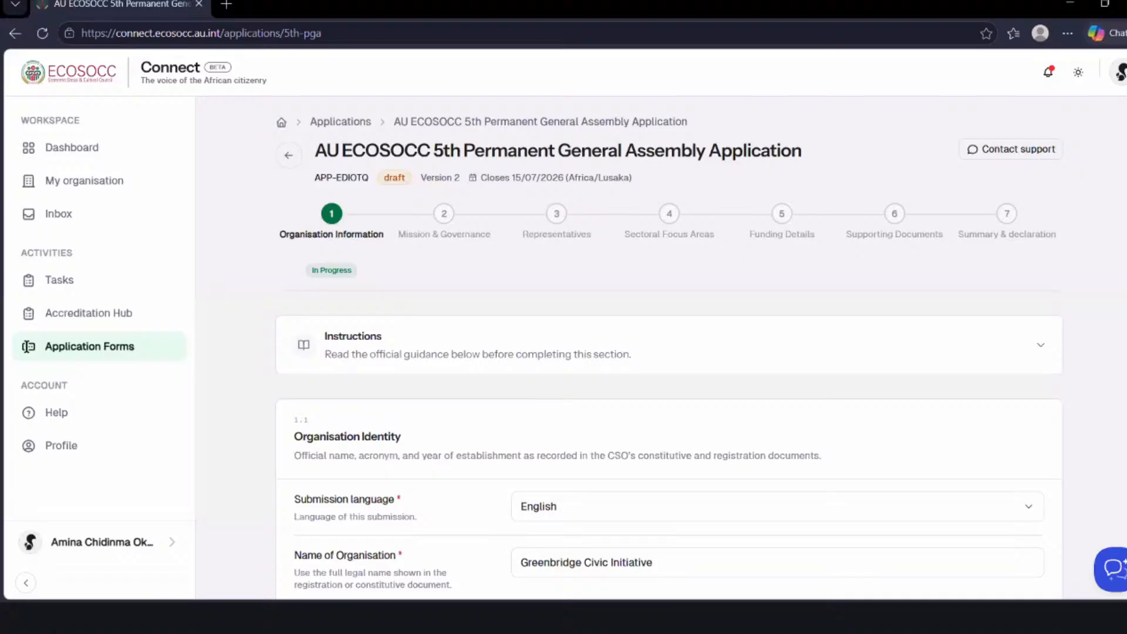
- Choose English as the submission language in the Organisation Identity section
scroll(26, 346, down, 4)
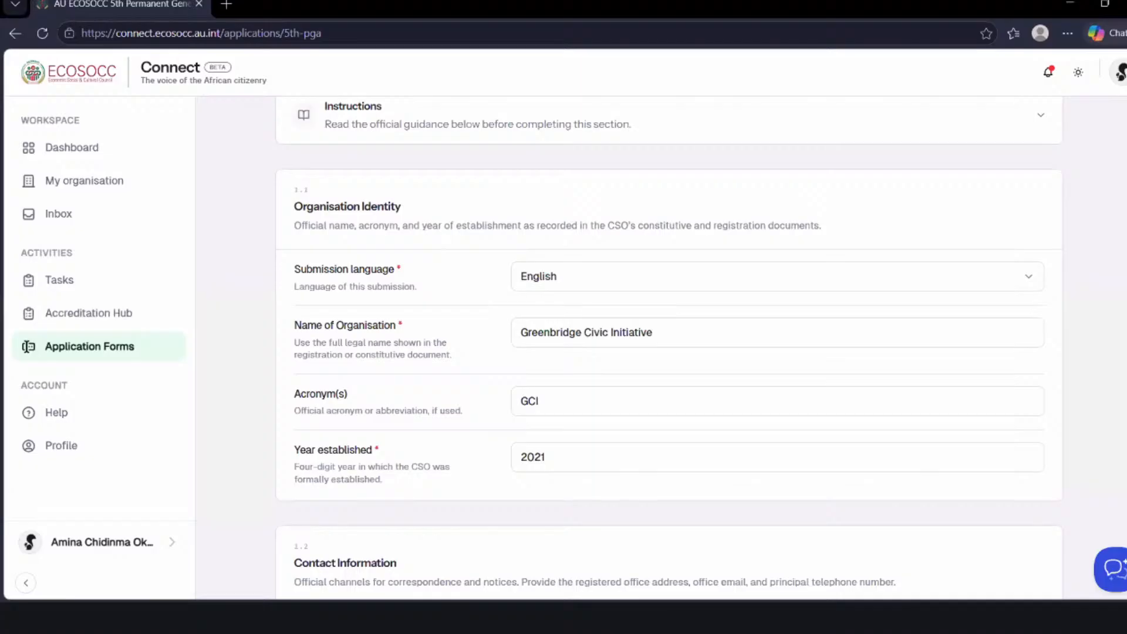
click(1027, 274)
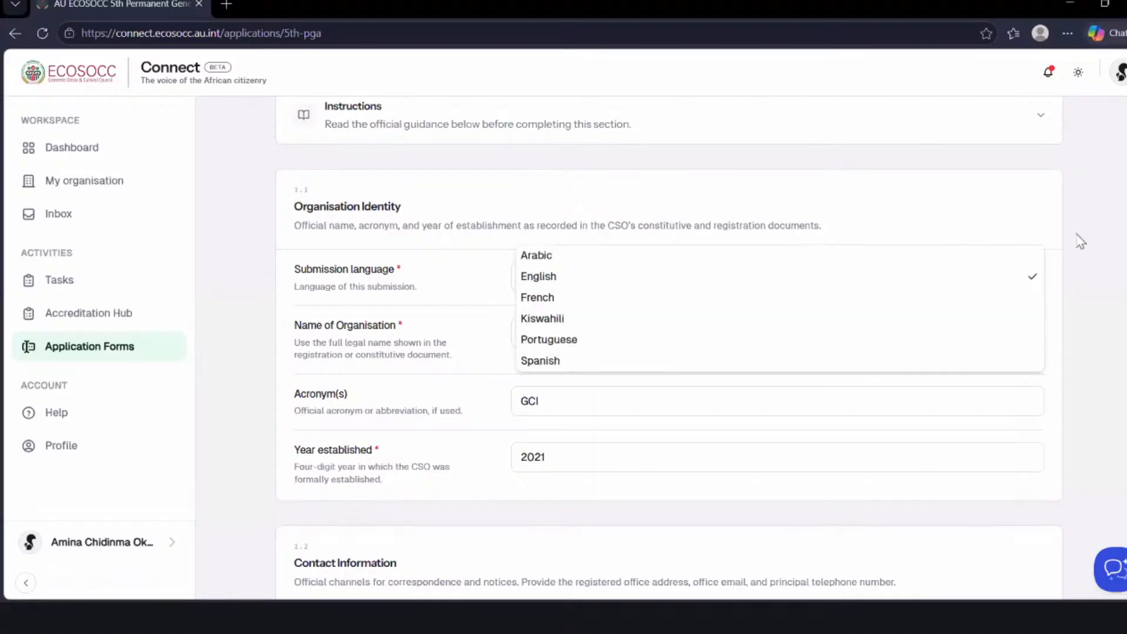
click(566, 284)
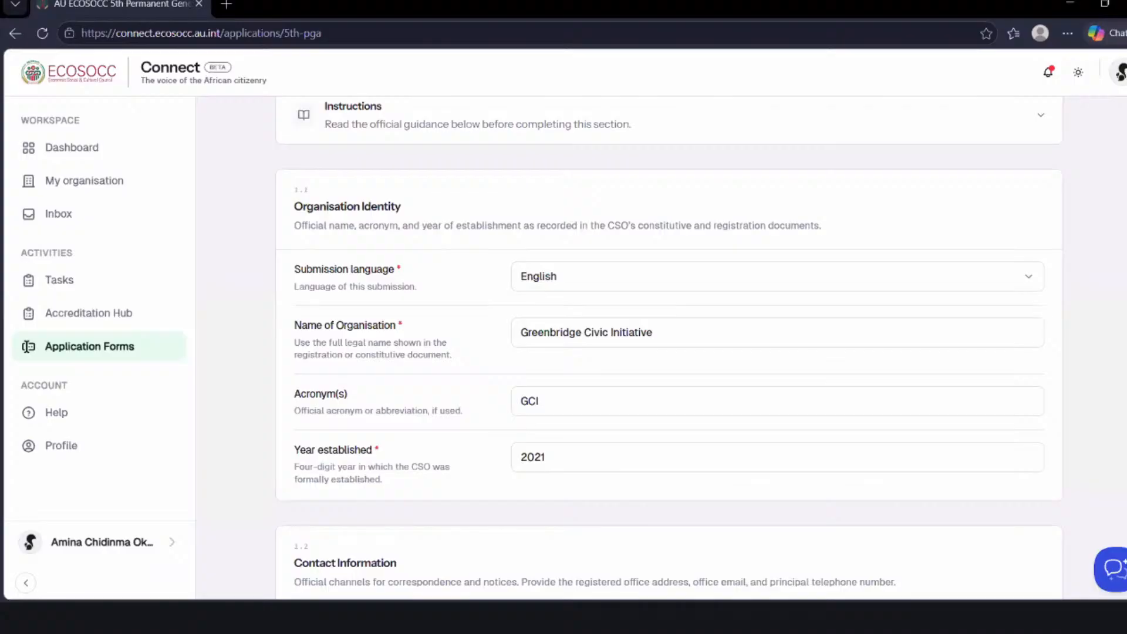
- Review the prefilled Organisation Identity and Contact Information sections, from the organisation's name down to its social media handles
scroll(669, 347, down, 1)
scroll(669, 348, down, 1)
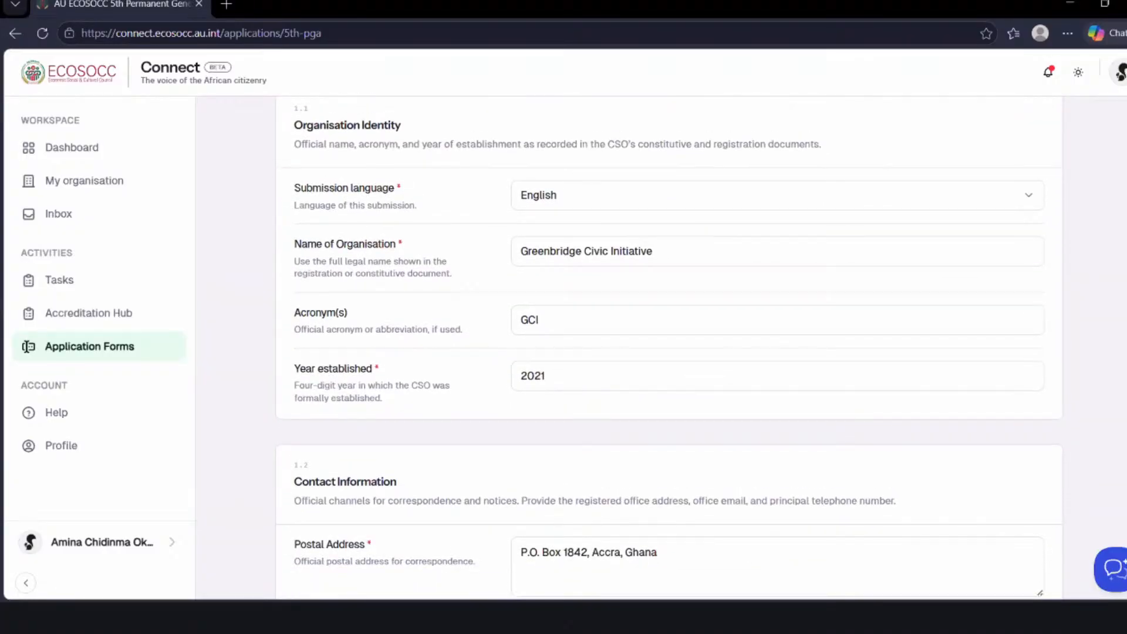
scroll(669, 347, down, 3)
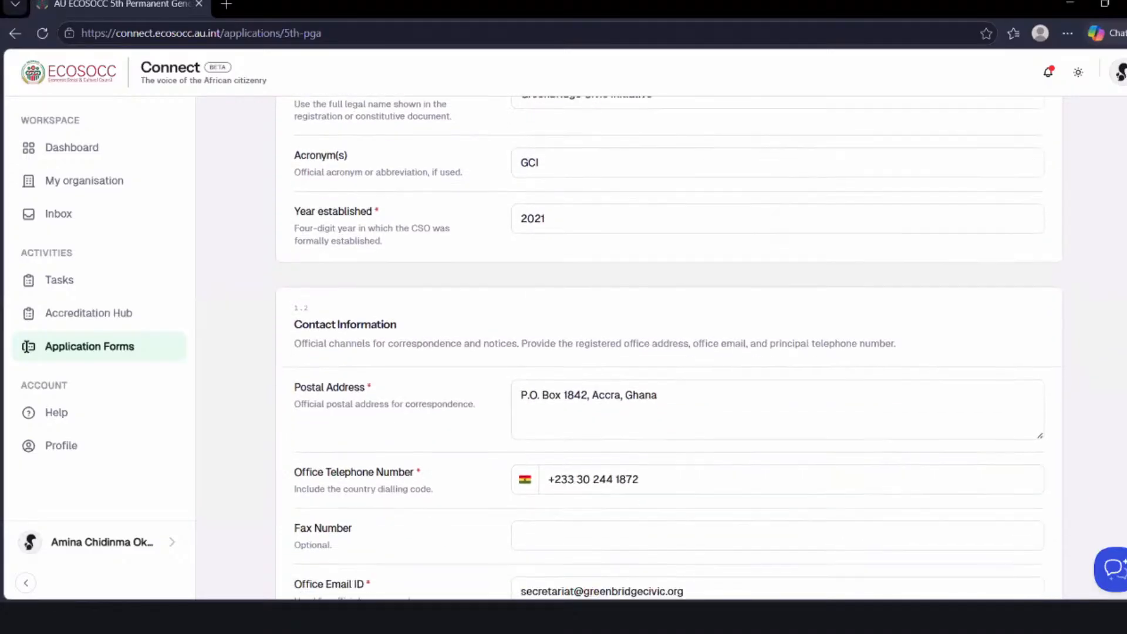
scroll(669, 348, down, 2)
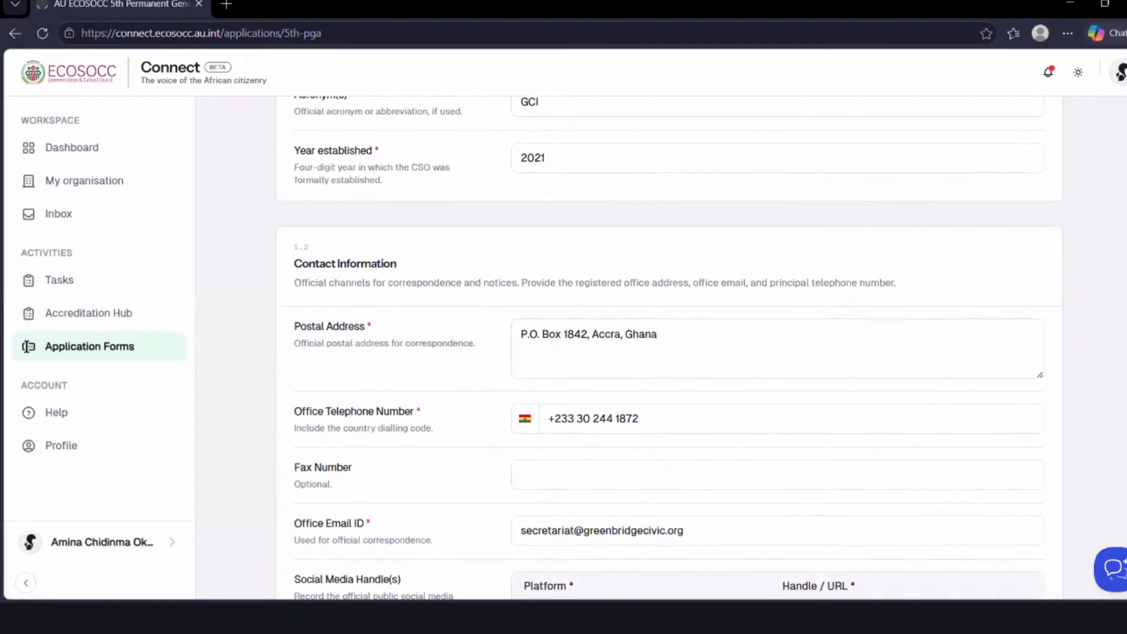
scroll(669, 348, down, 1)
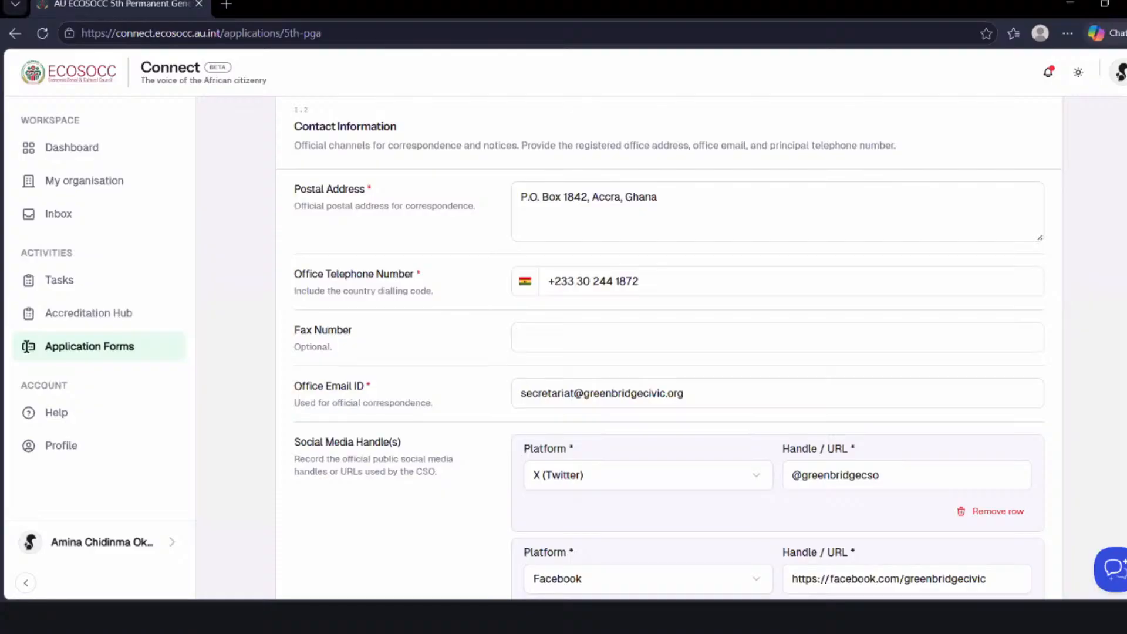
scroll(26, 346, down, 4)
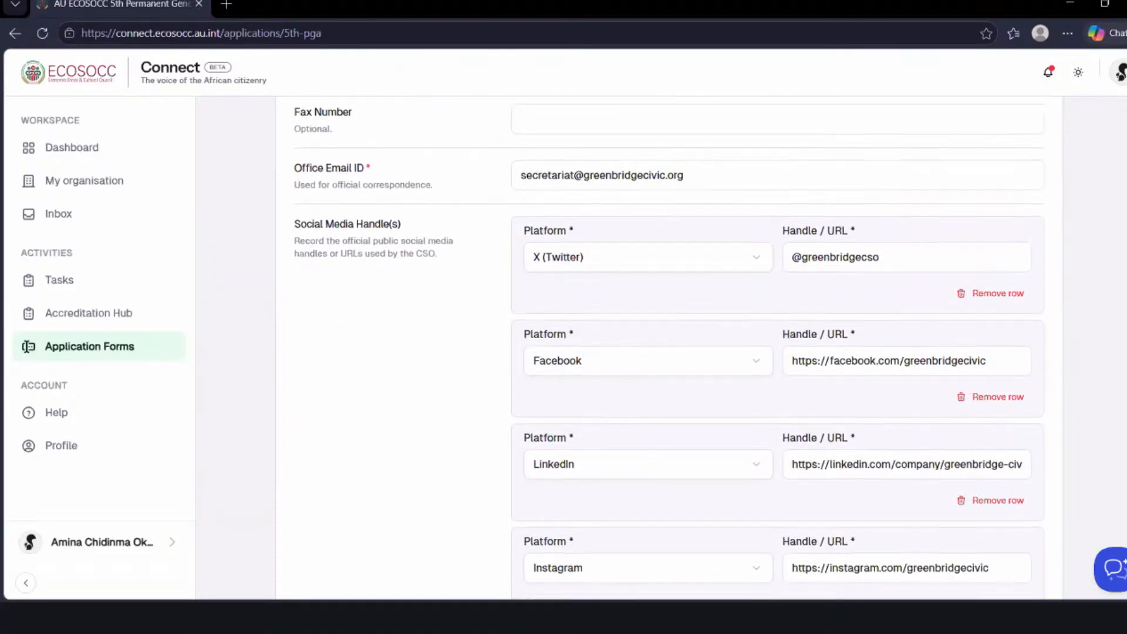
scroll(26, 346, down, 2)
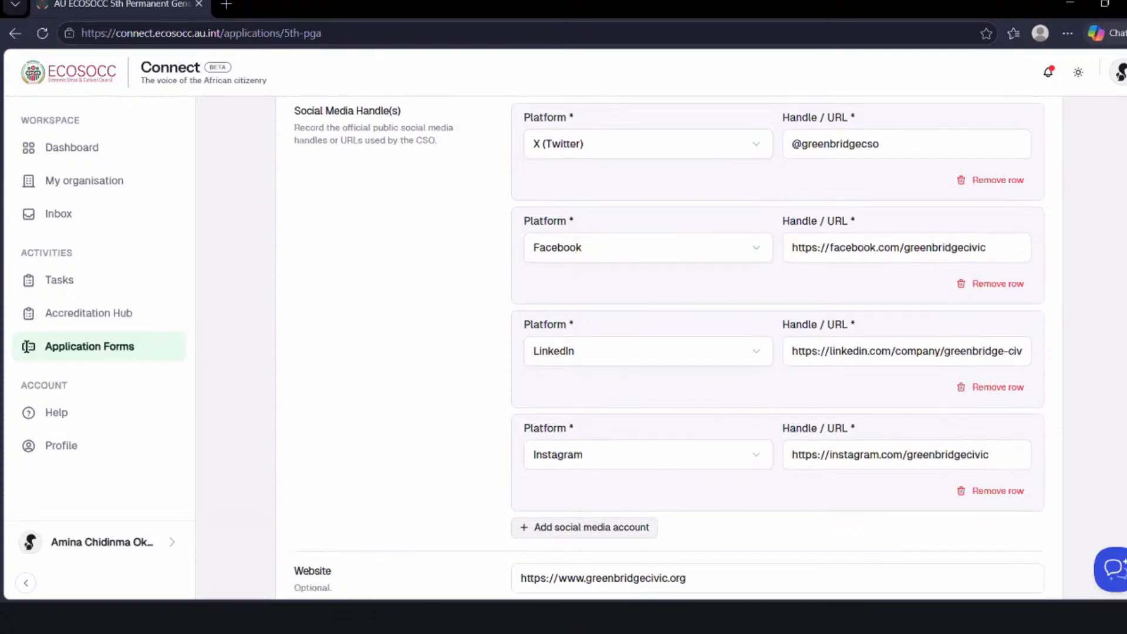
scroll(26, 347, down, 1)
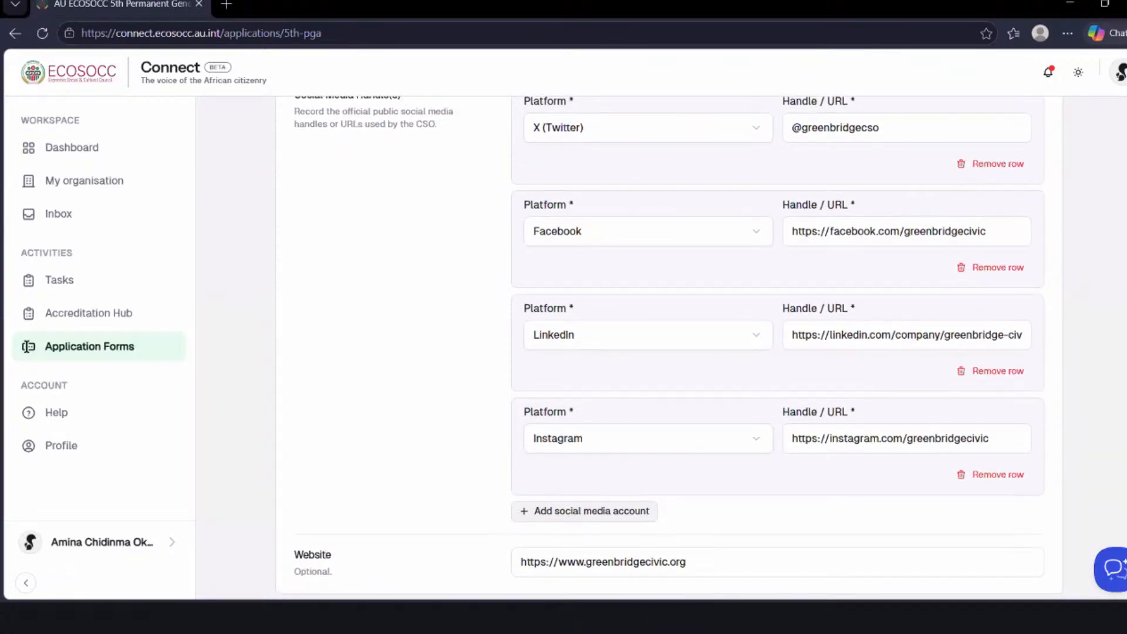
- Check the organisation's website entry and the Location & Classification section with its organization classification and selected countries
scroll(27, 346, down, 8)
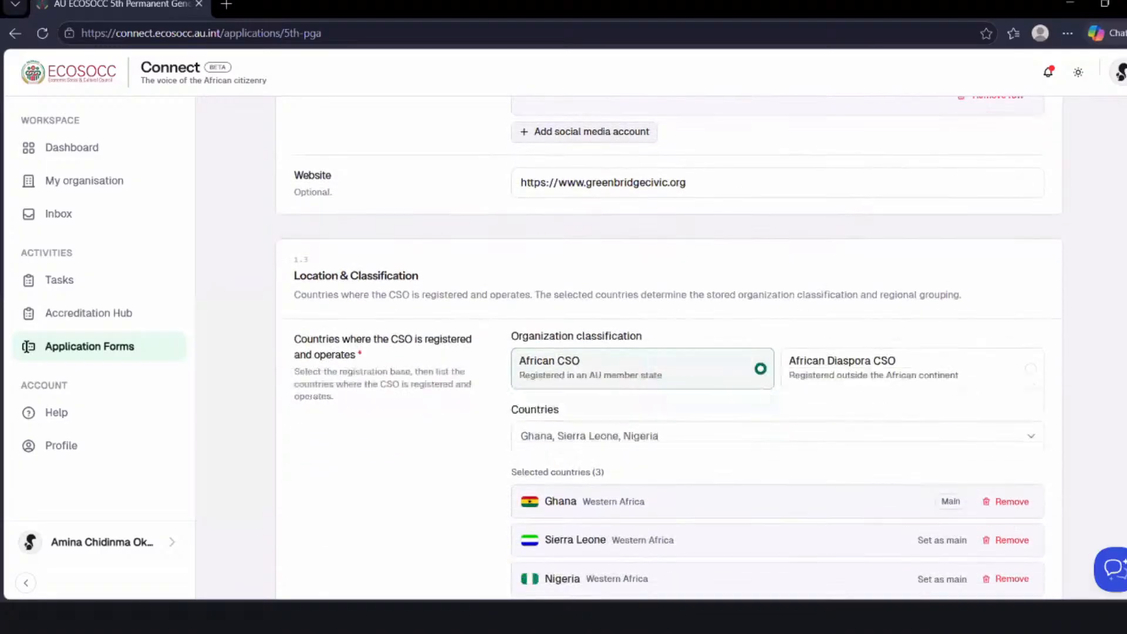
scroll(27, 346, down, 1)
scroll(26, 346, up, 5)
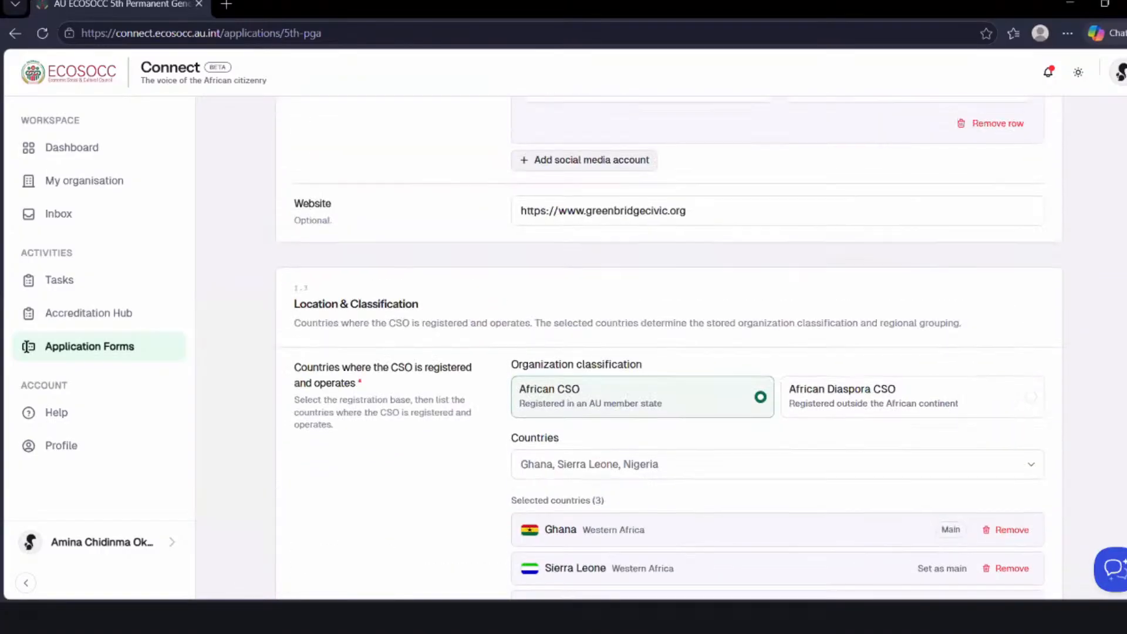
scroll(27, 347, down, 1)
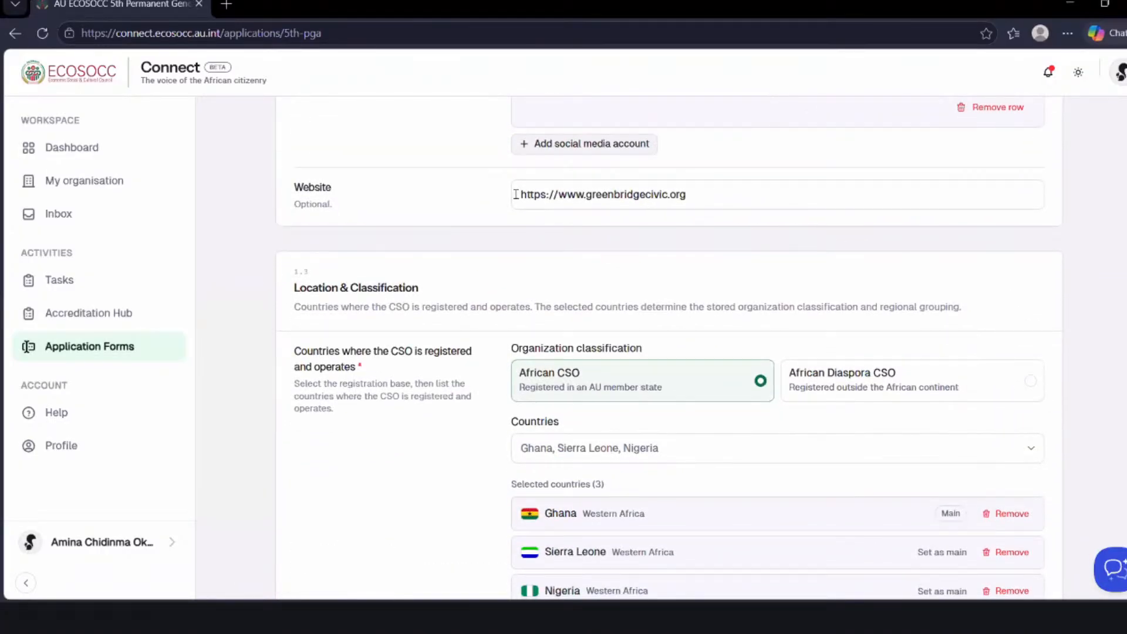
triple_click(691, 195)
click(742, 231)
scroll(669, 346, down, 3)
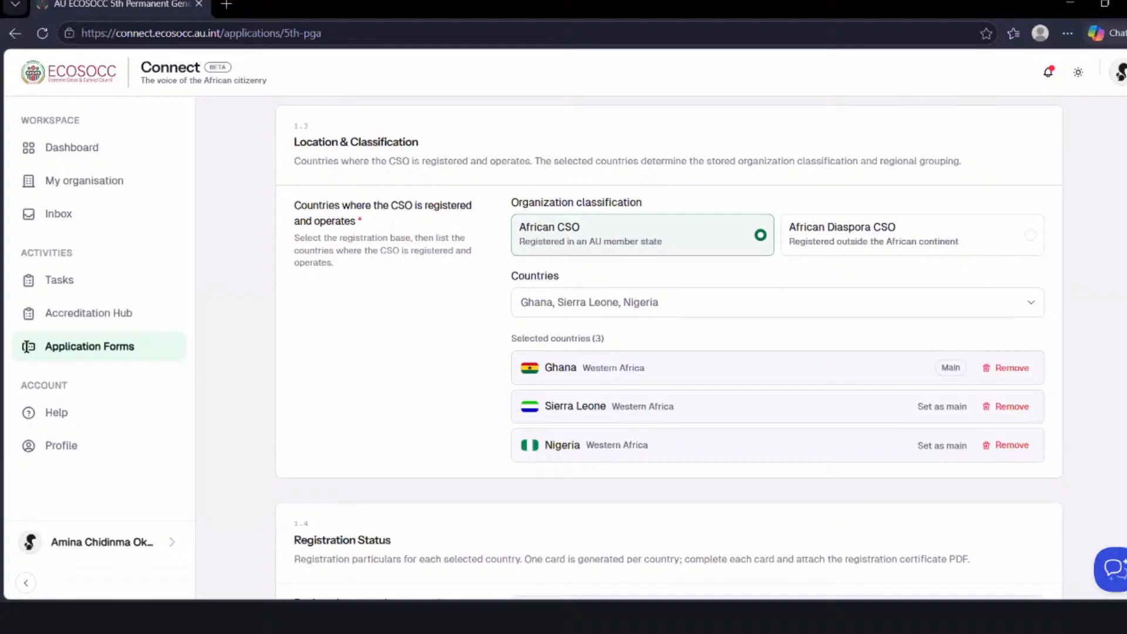
scroll(669, 347, up, 1)
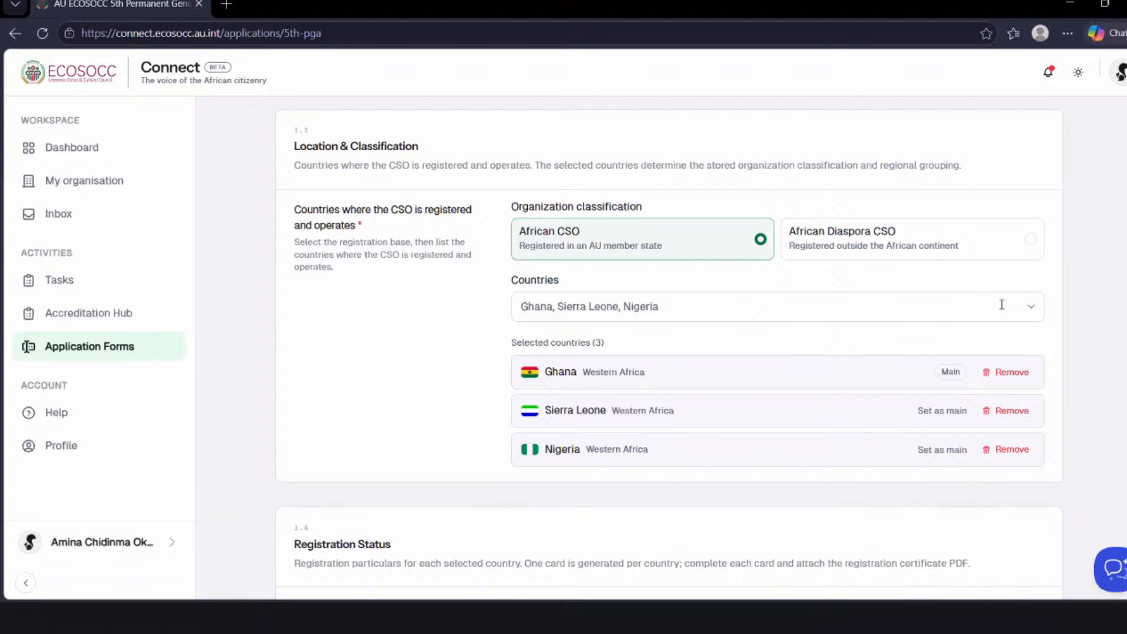
- Look through the list of selectable countries by African region in the Location & Classification section, and close it without changing the selection
click(1032, 307)
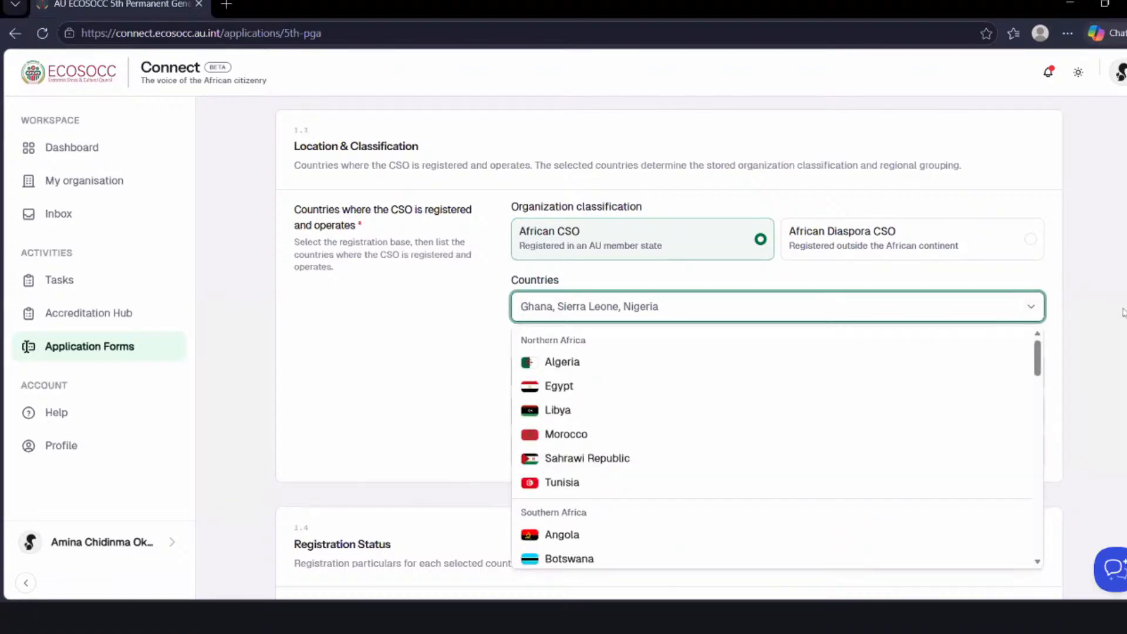
scroll(669, 349, down, 1)
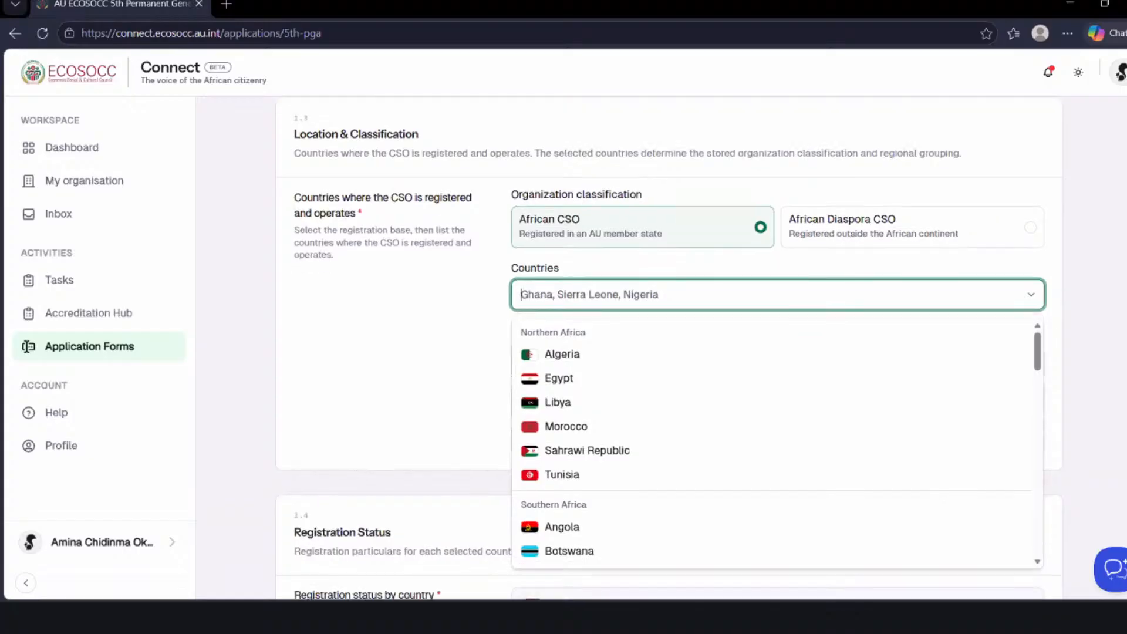
scroll(669, 349, down, 1)
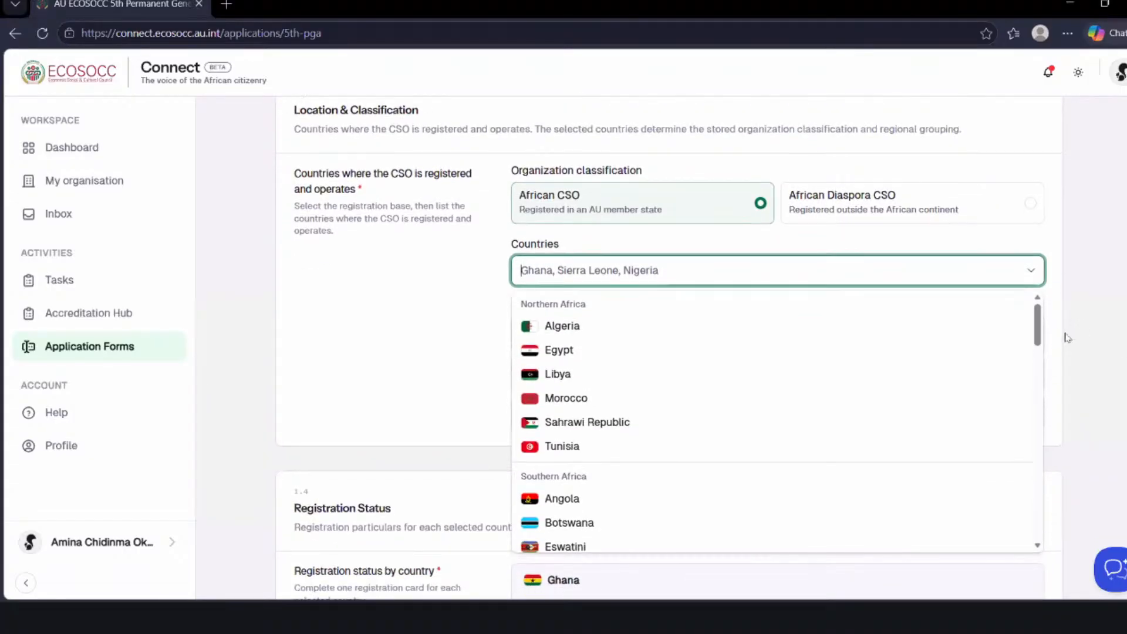
drag(1040, 324, 1044, 358)
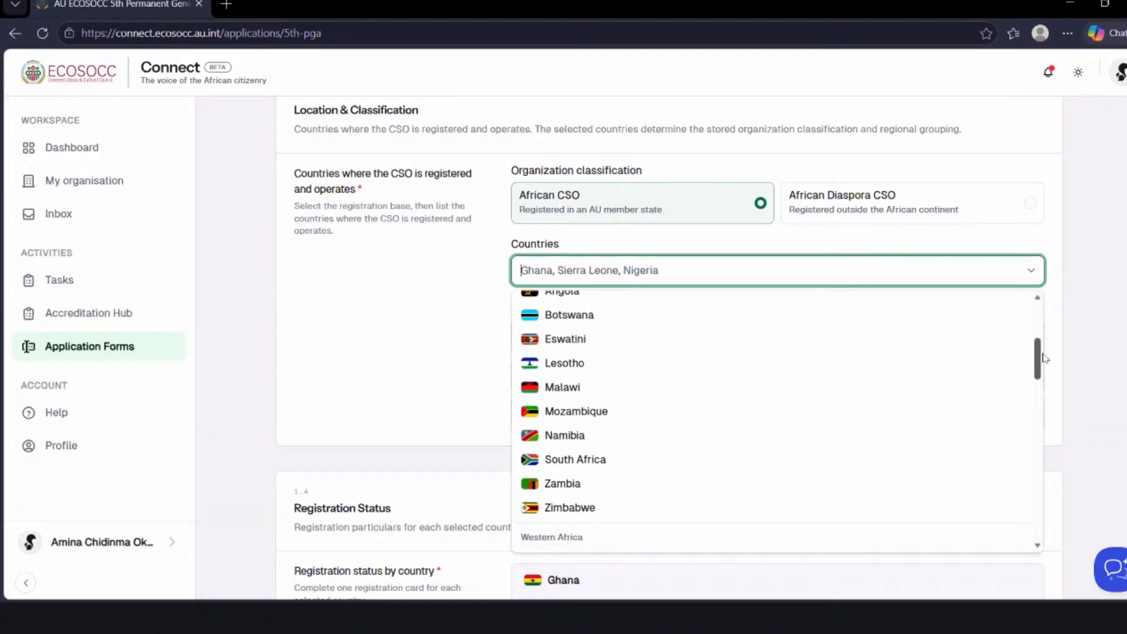
scroll(1043, 358, down, 4)
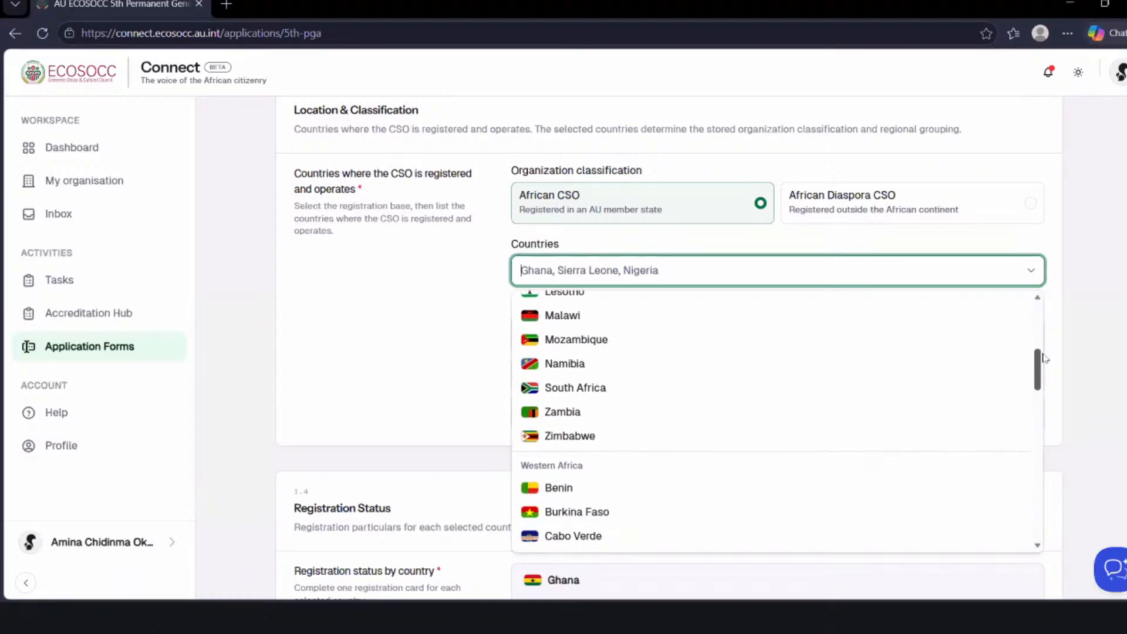
scroll(1043, 358, down, 5)
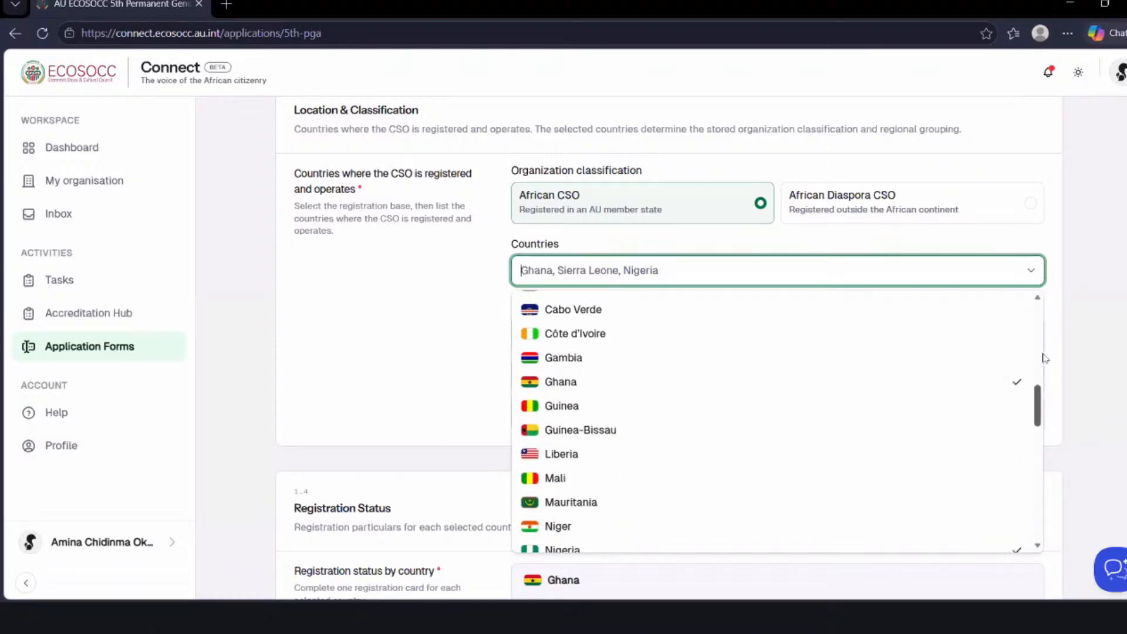
scroll(1042, 412, down, 1)
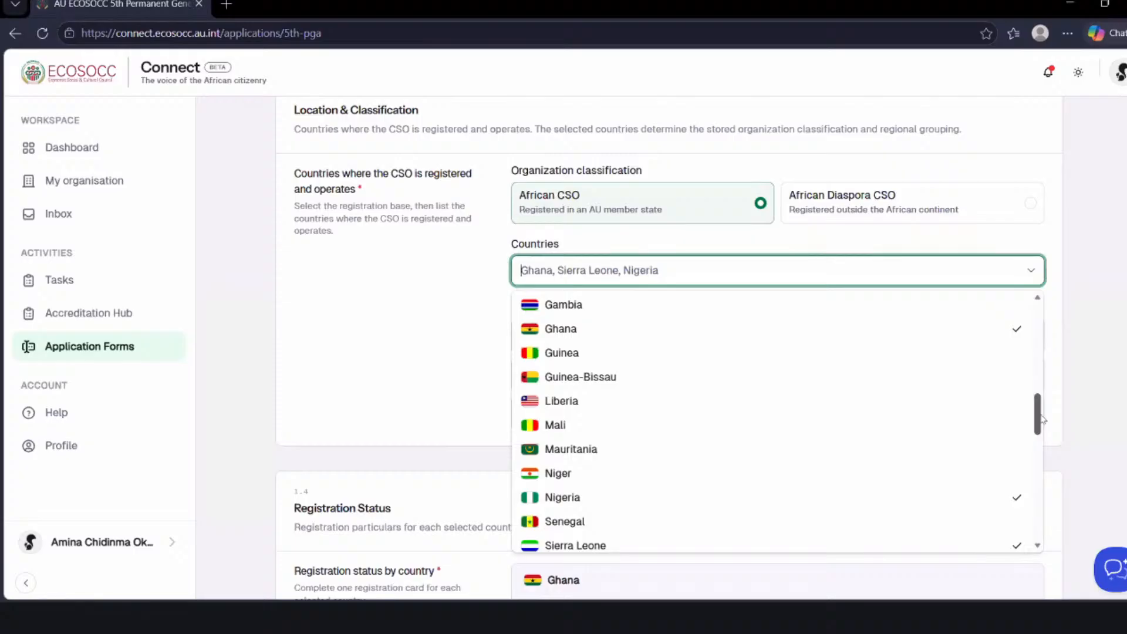
scroll(1042, 419, down, 3)
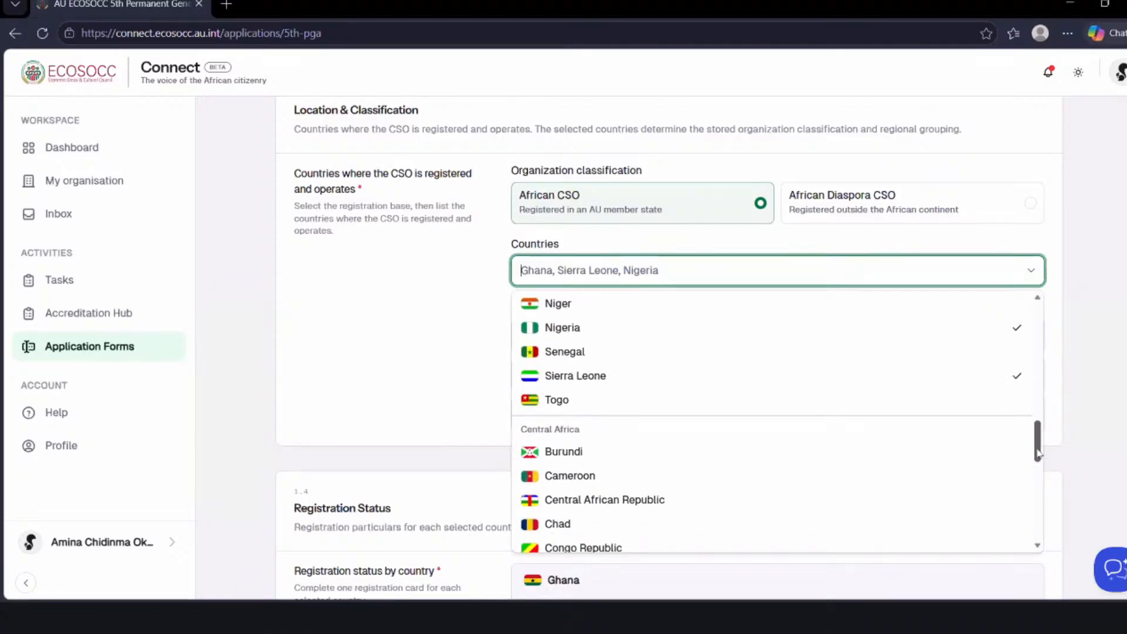
scroll(1037, 453, down, 5)
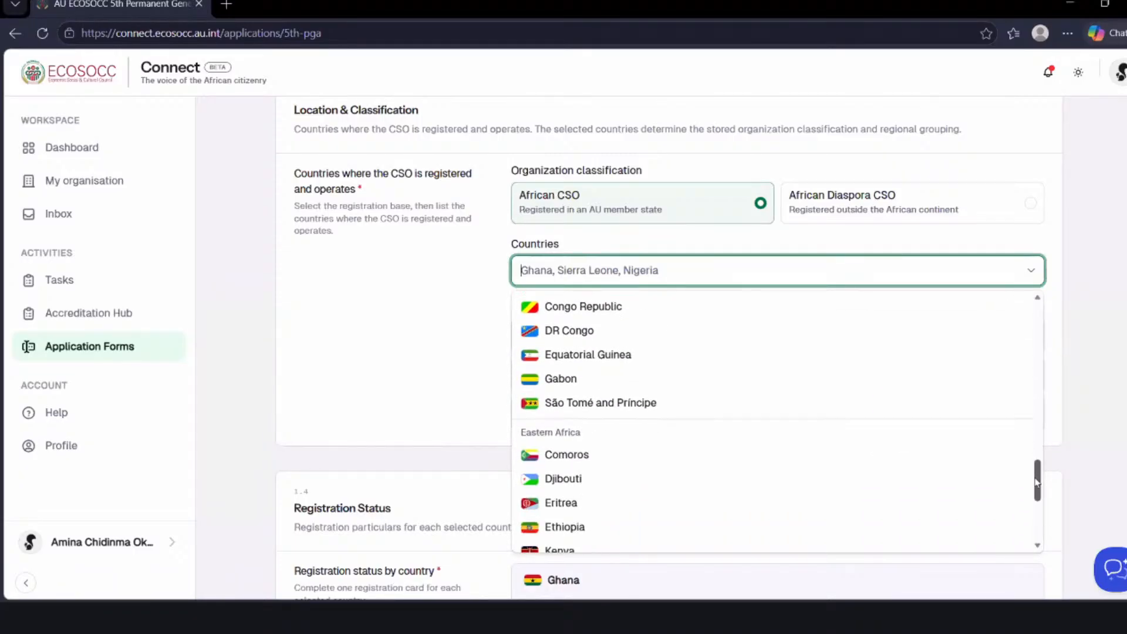
scroll(1036, 481, down, 2)
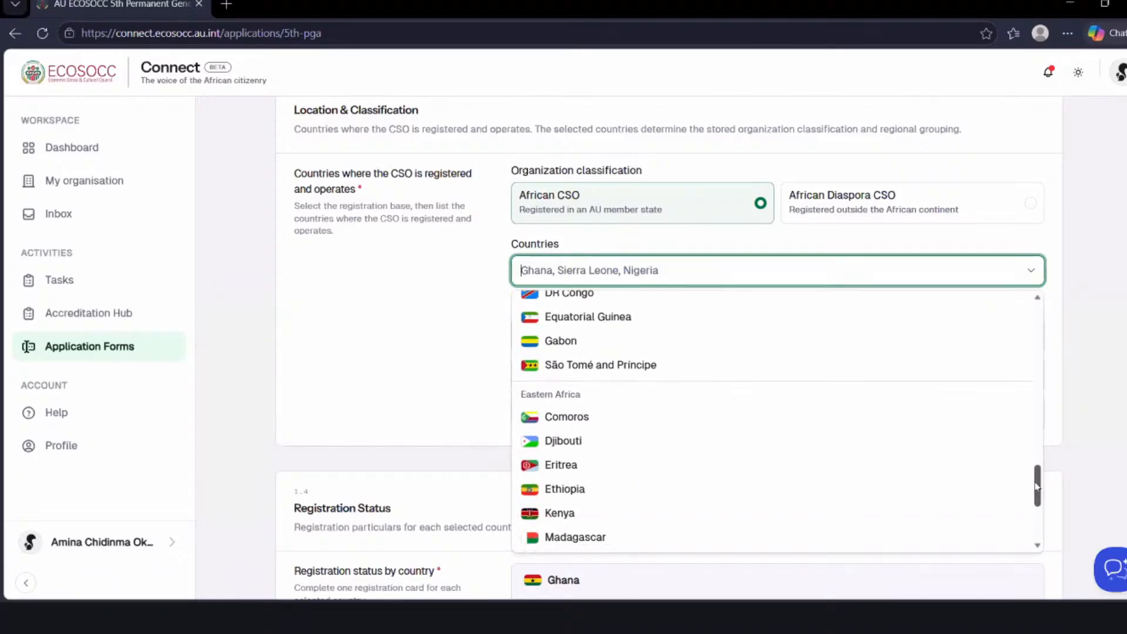
click(1094, 449)
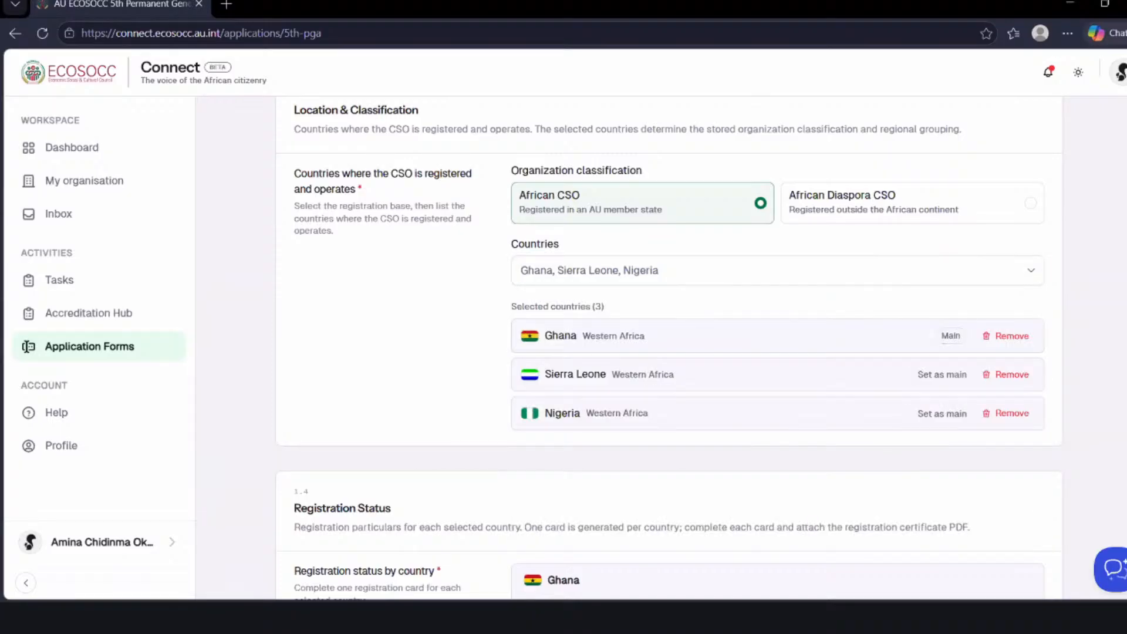
- Review the Ghana, Sierra Leone and Nigeria registration cards with their attached certificates, down to the optional Special-seat focus section
scroll(26, 346, down, 7)
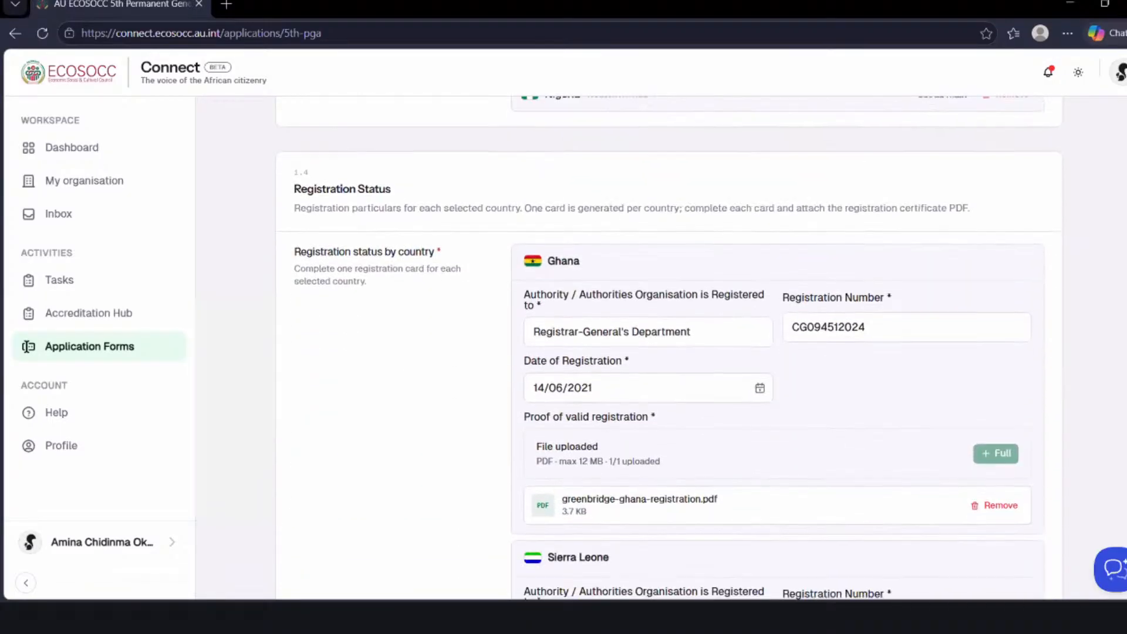
scroll(669, 347, up, 1)
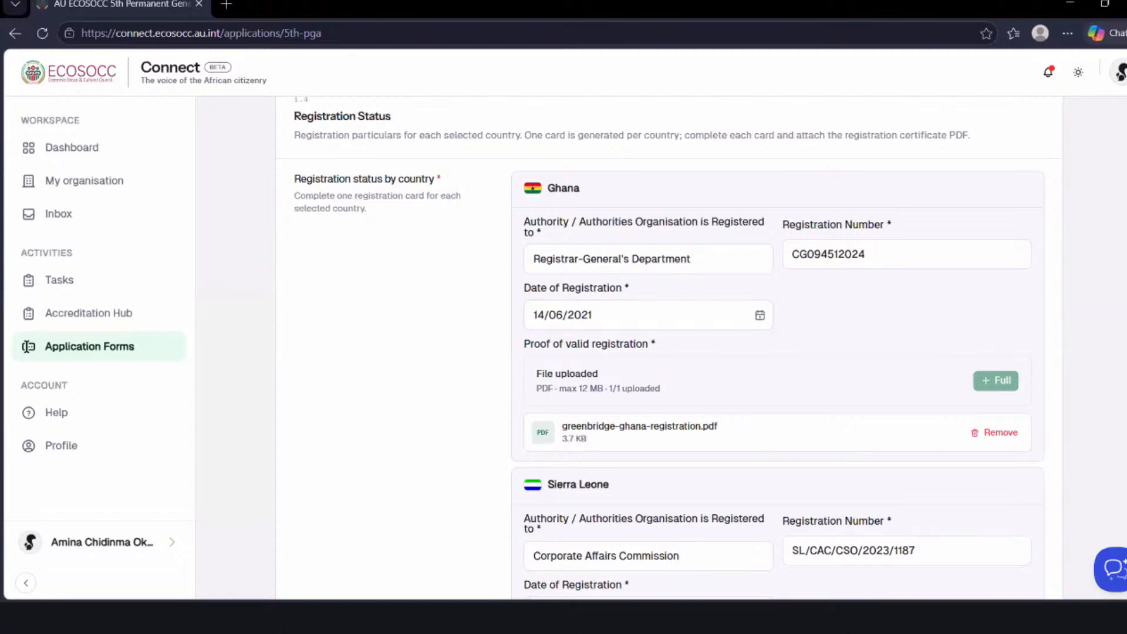
scroll(26, 346, down, 1)
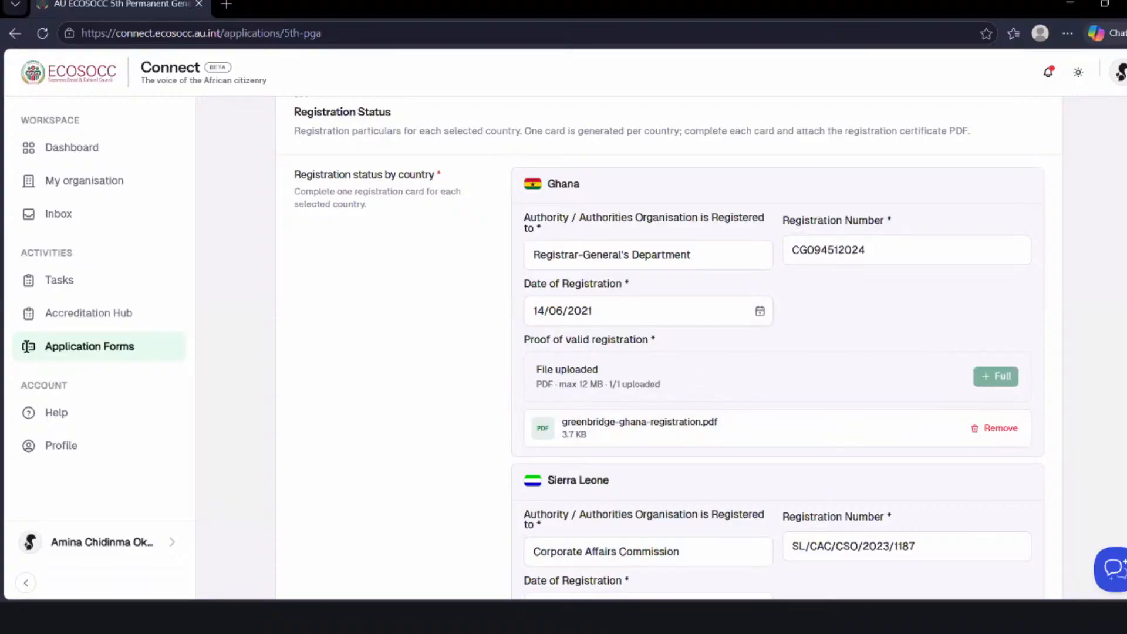
scroll(673, 347, down, 2)
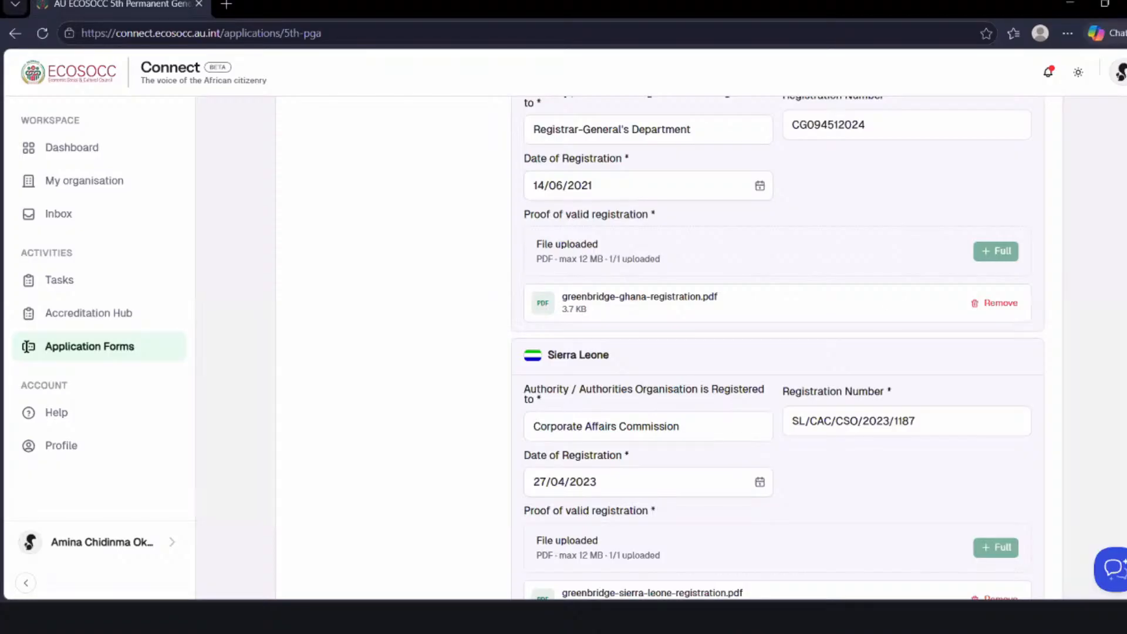
scroll(776, 347, down, 2)
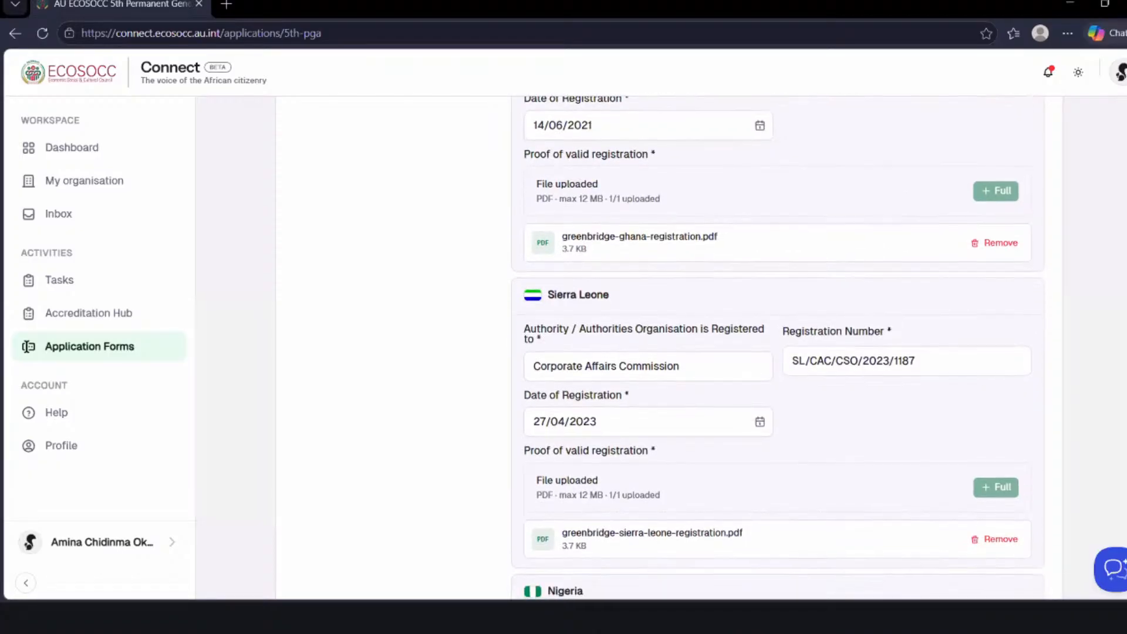
scroll(701, 436, up, 1)
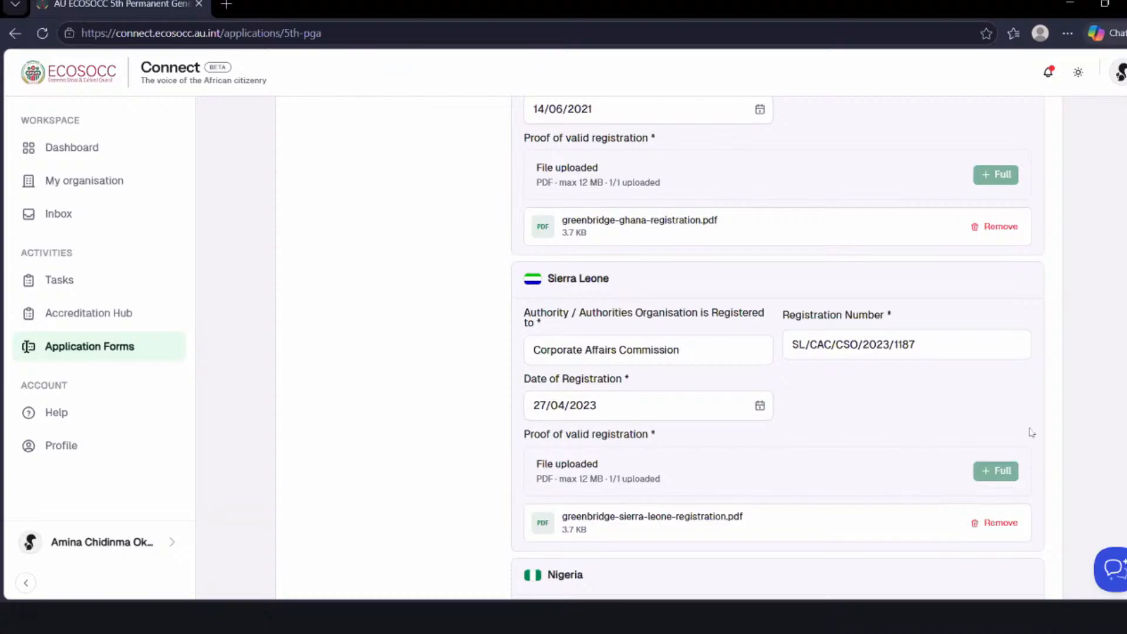
scroll(775, 347, down, 3)
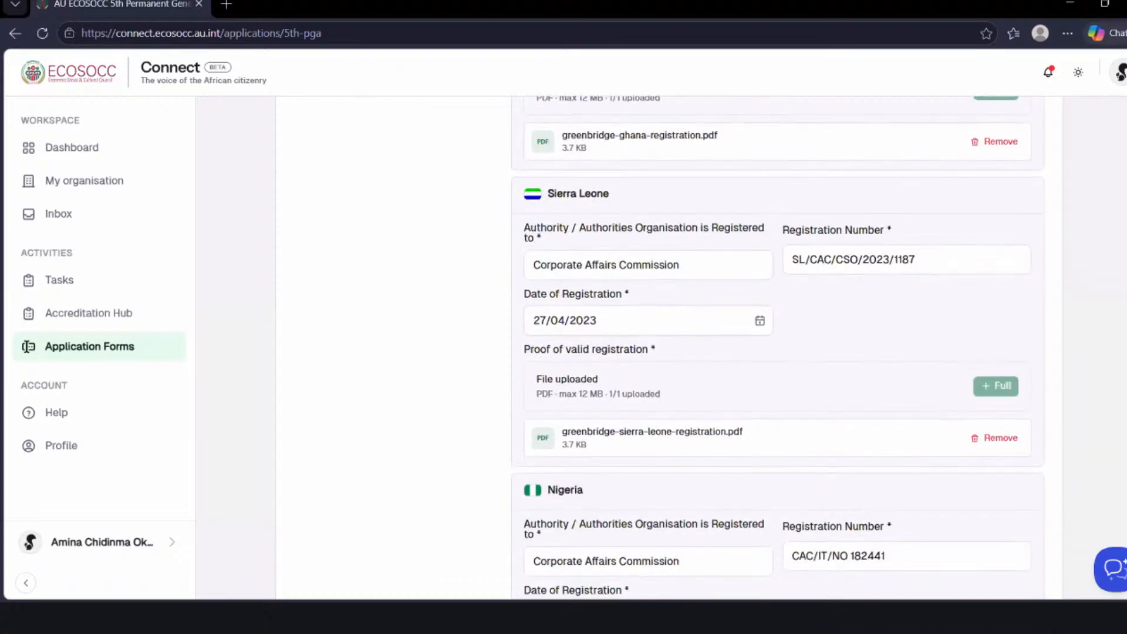
scroll(775, 348, down, 2)
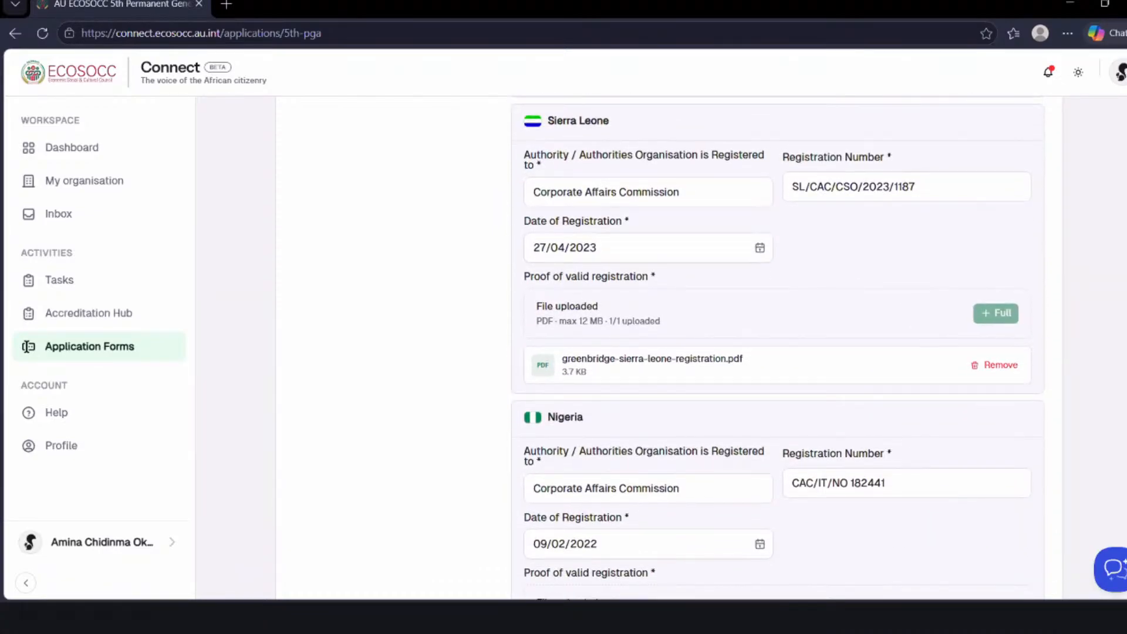
scroll(776, 347, down, 2)
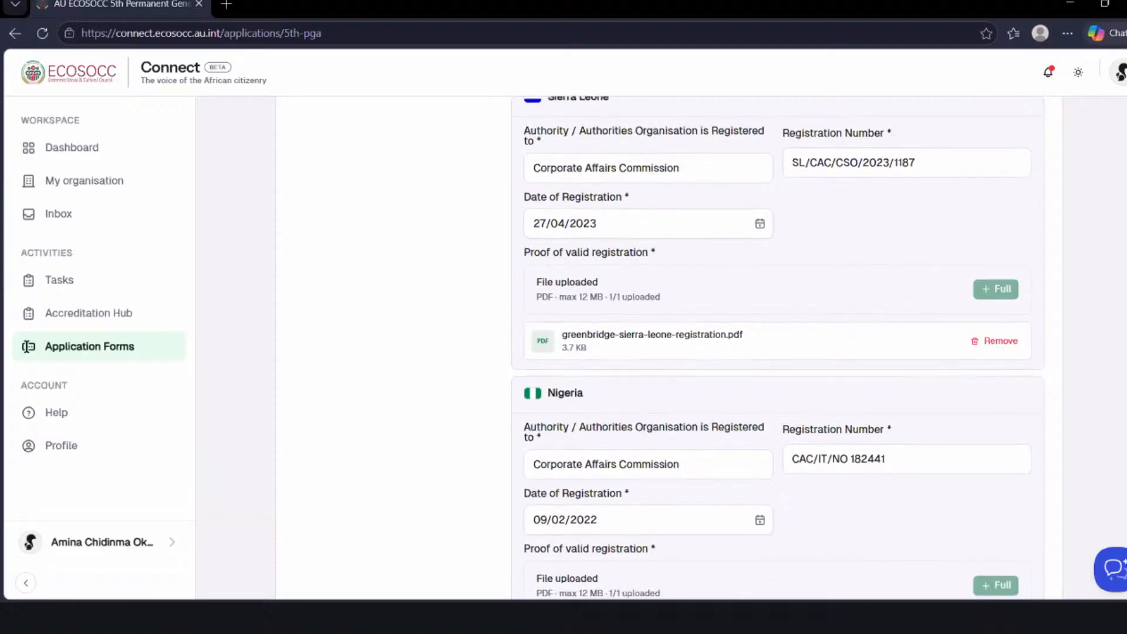
scroll(775, 348, down, 1)
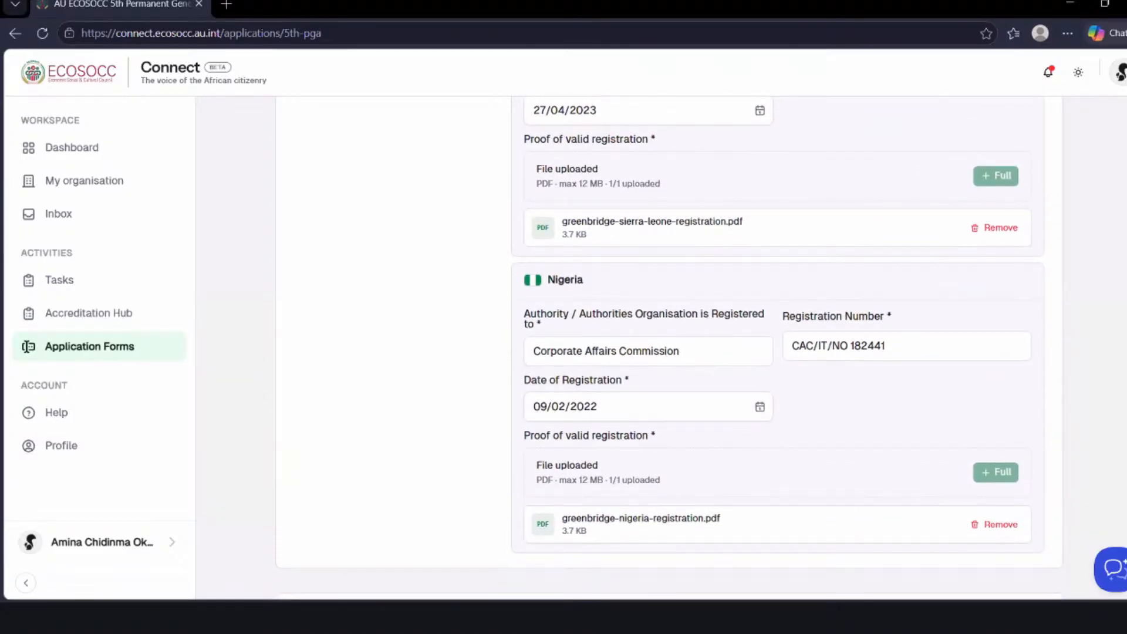
scroll(775, 348, down, 1)
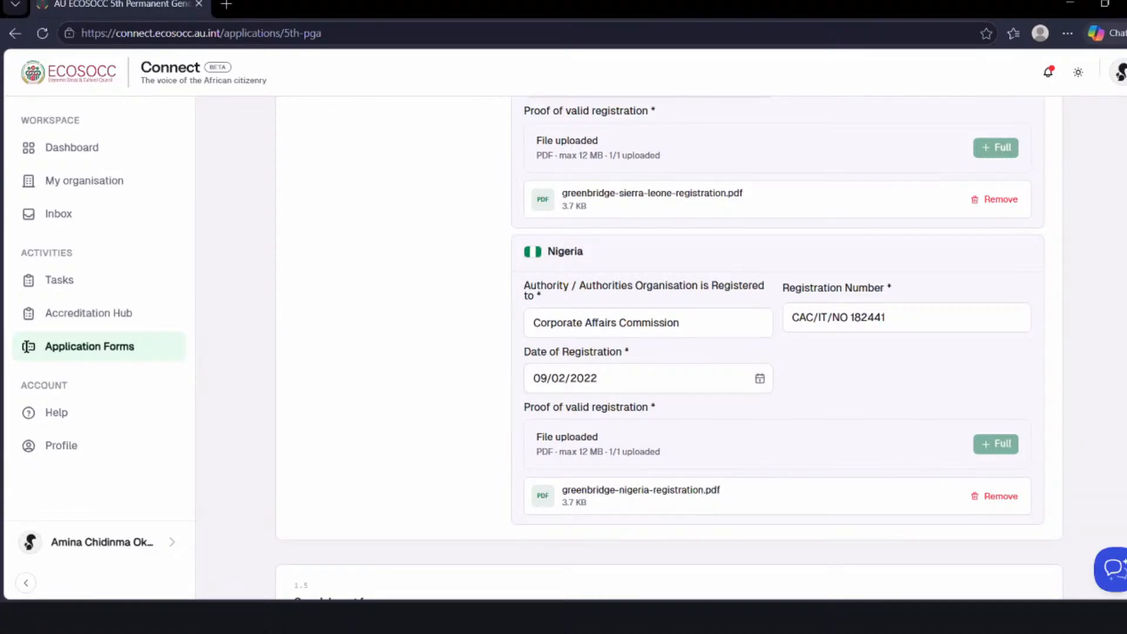
click(686, 492)
scroll(668, 348, down, 3)
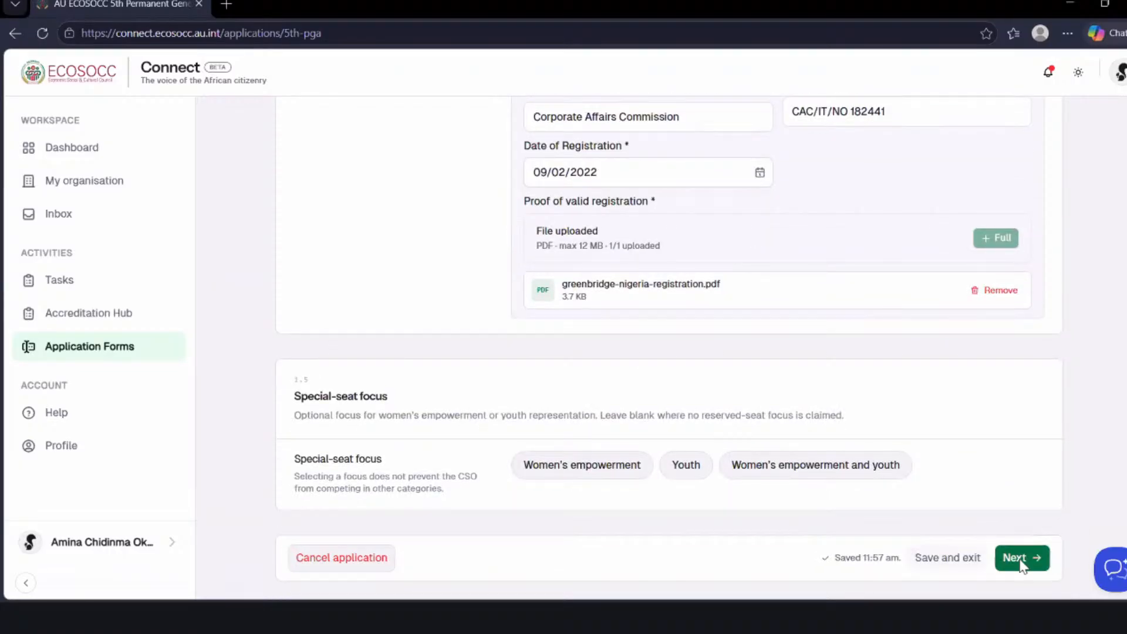
- Advance to the Mission & Governance stage and go back to the Organisation Information stage
click(1021, 559)
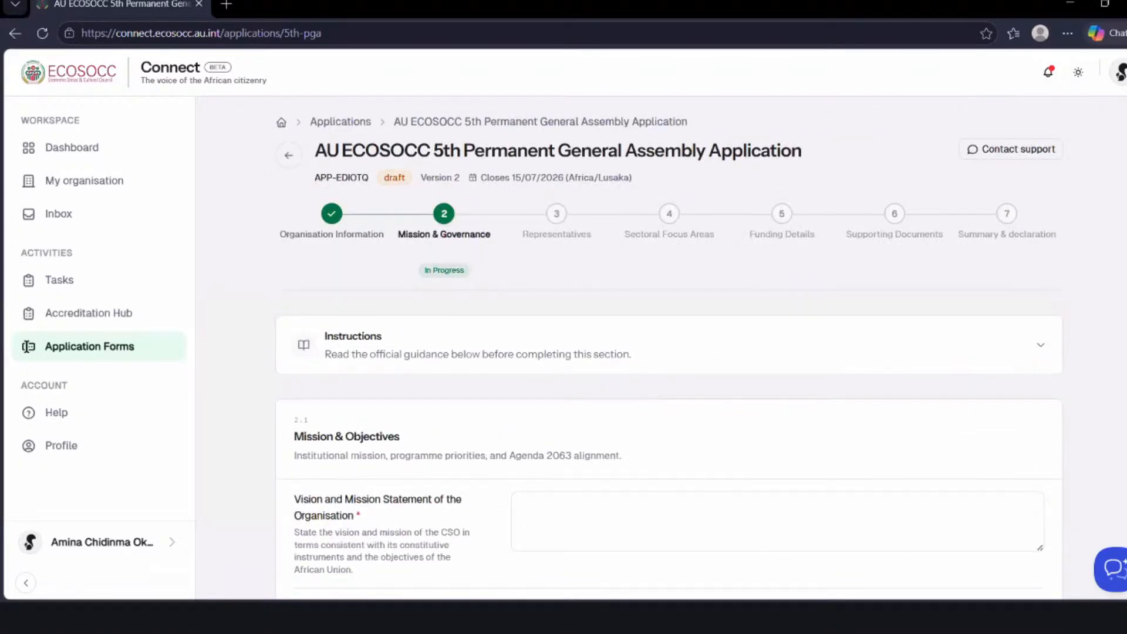
scroll(676, 268, down, 4)
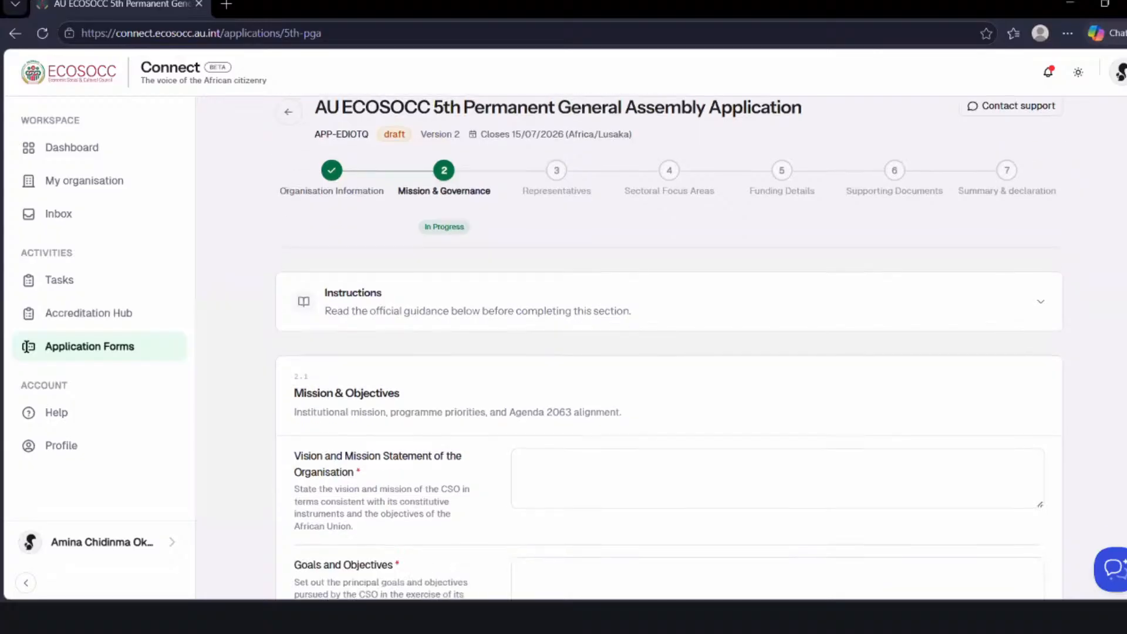
scroll(676, 268, up, 2)
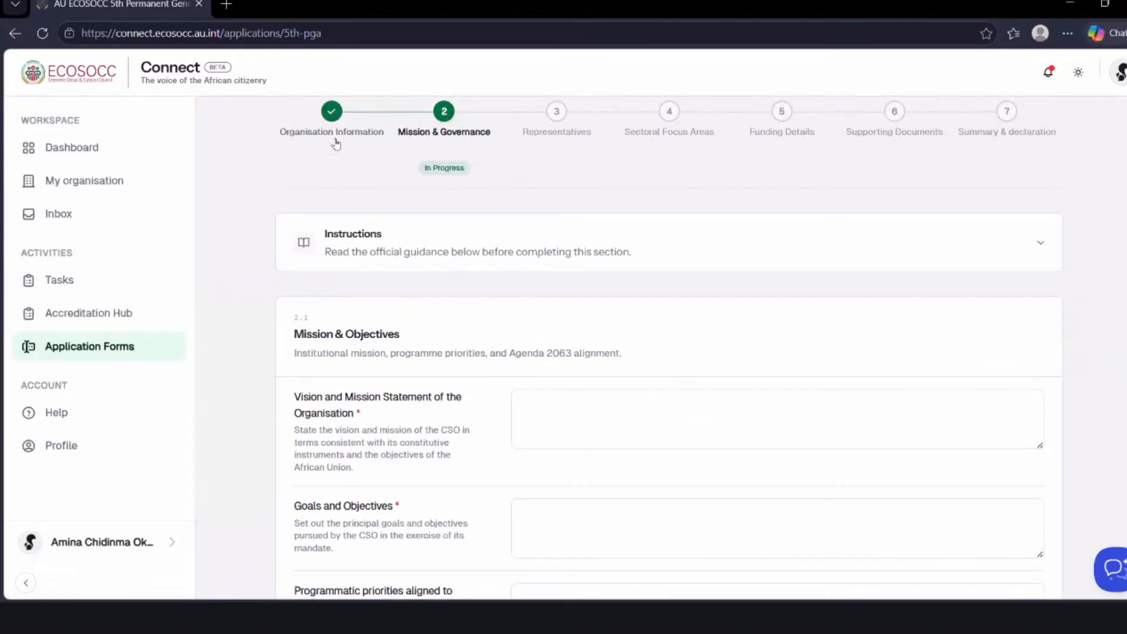
click(331, 111)
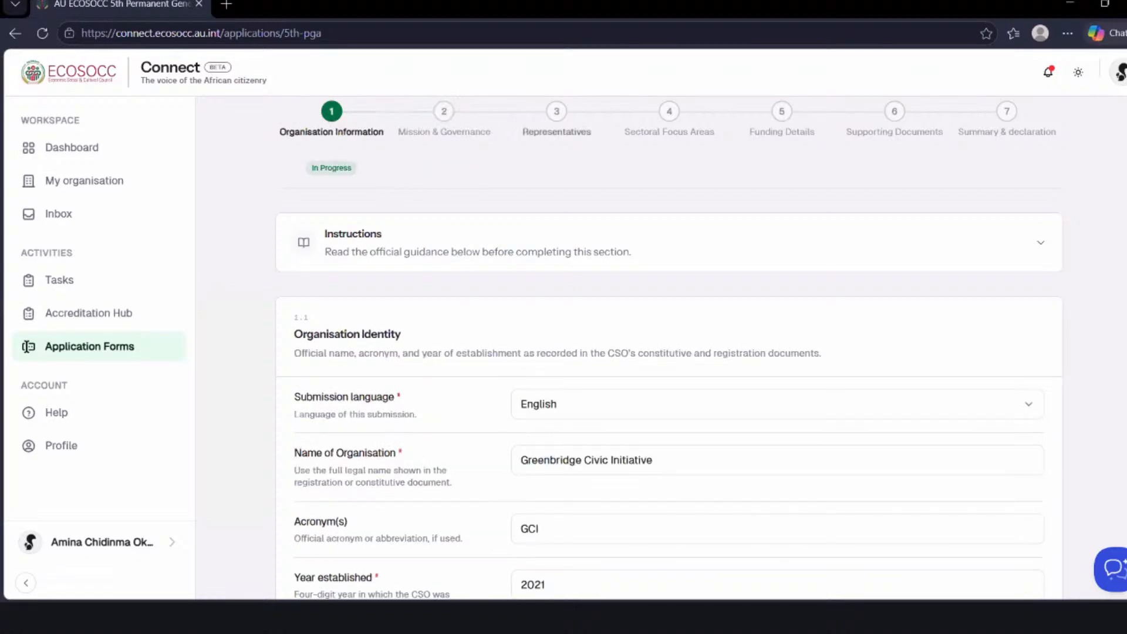
- Go through the Organisation Information stage to its end without a special-seat focus and continue to Mission & Governance
scroll(669, 346, down, 3)
scroll(669, 346, down, 20)
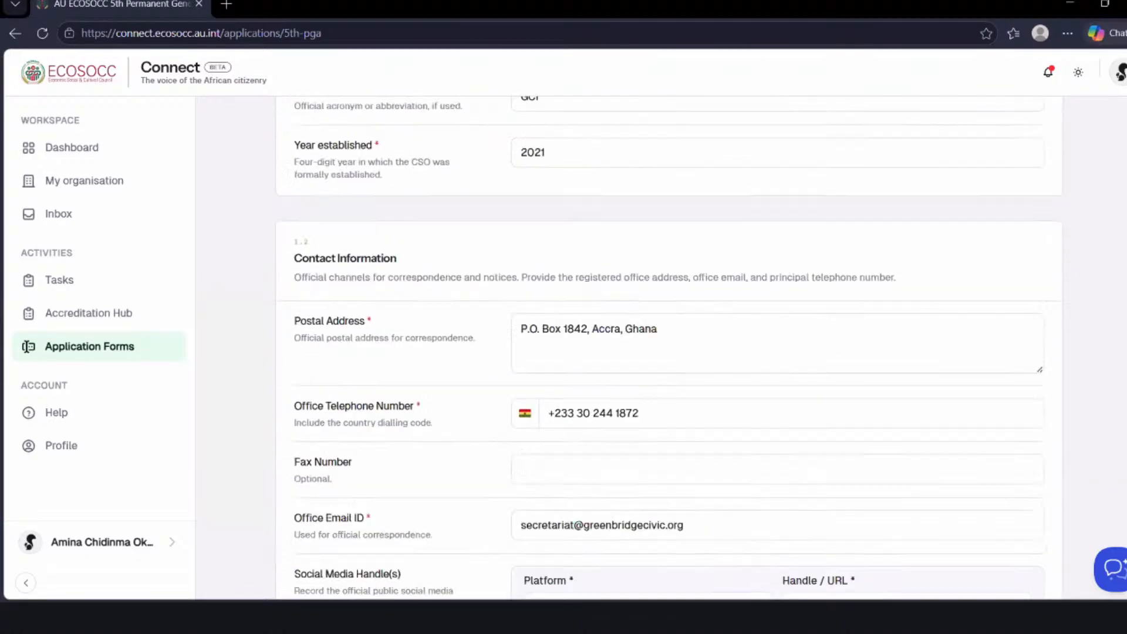
scroll(480, 437, down, 4)
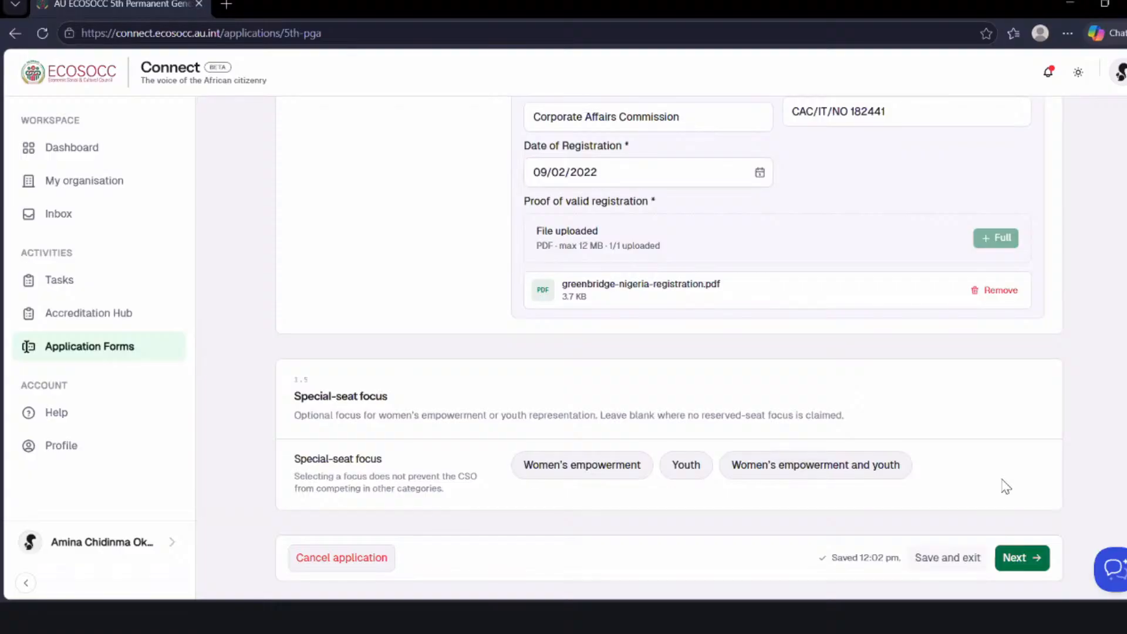
click(1029, 556)
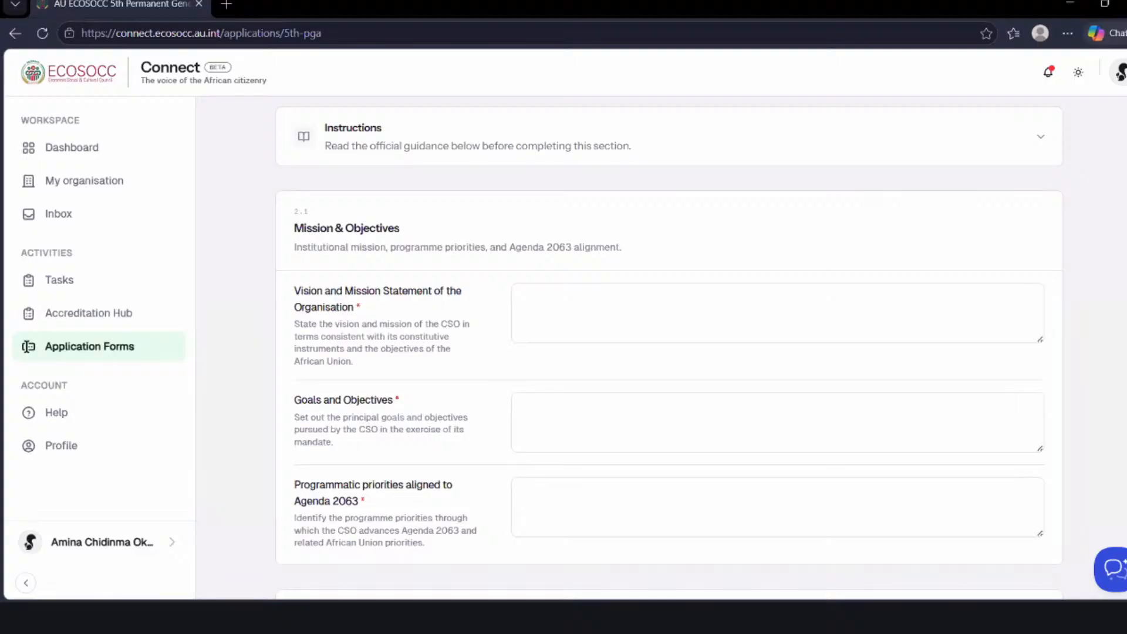
- Answer Yes to both the African basic-resources threshold and the African ownership and management threshold under Governance & Ownership
scroll(668, 344, down, 4)
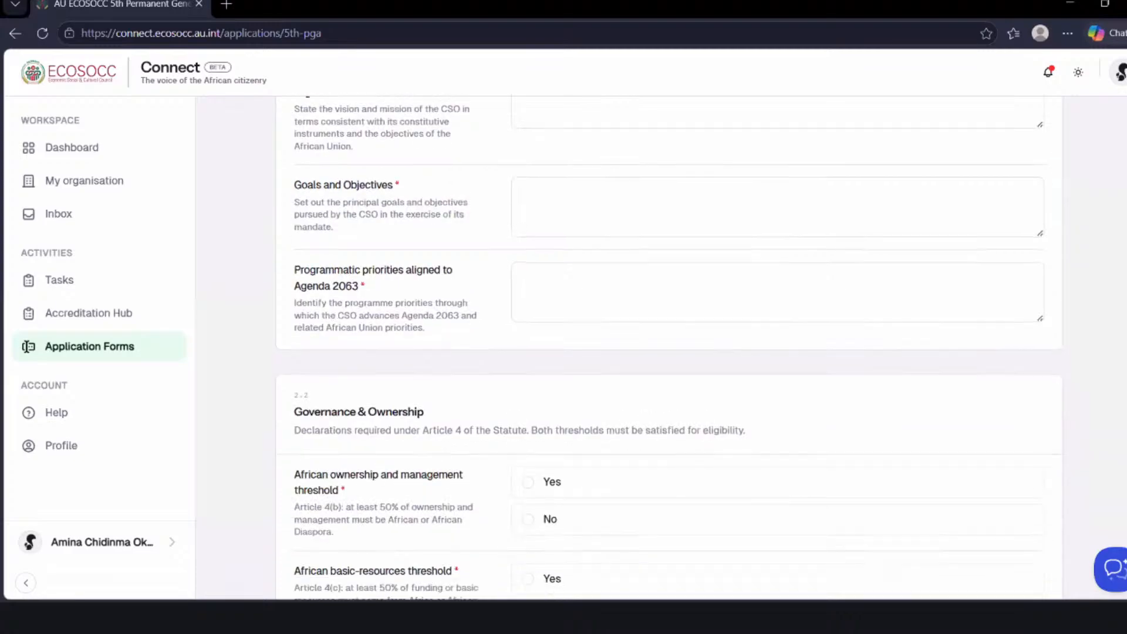
scroll(669, 348, down, 5)
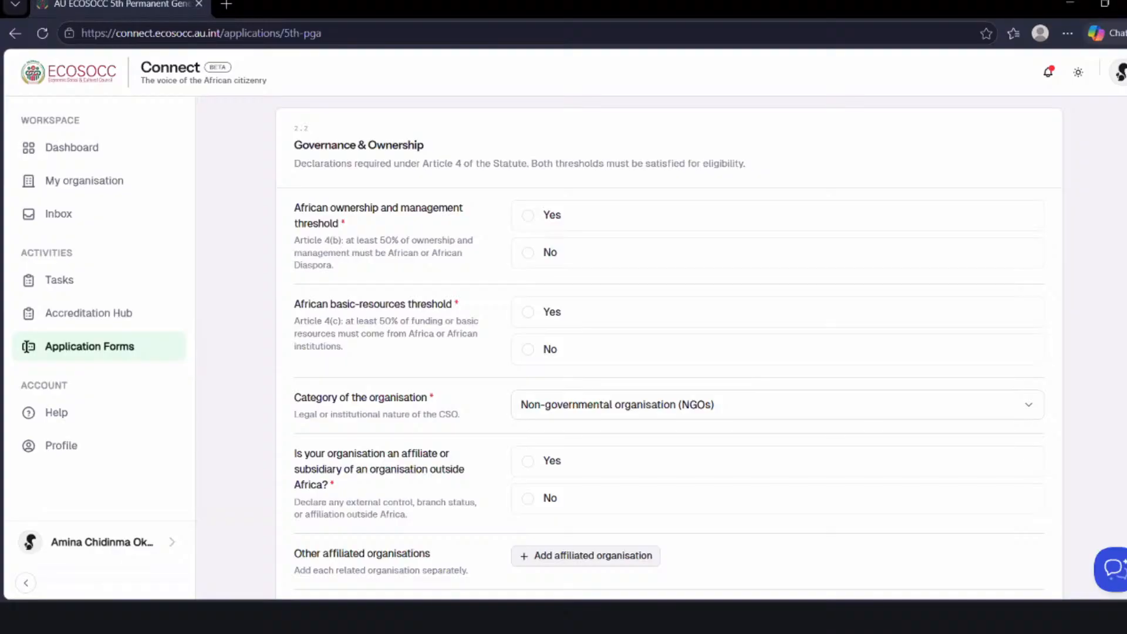
click(529, 314)
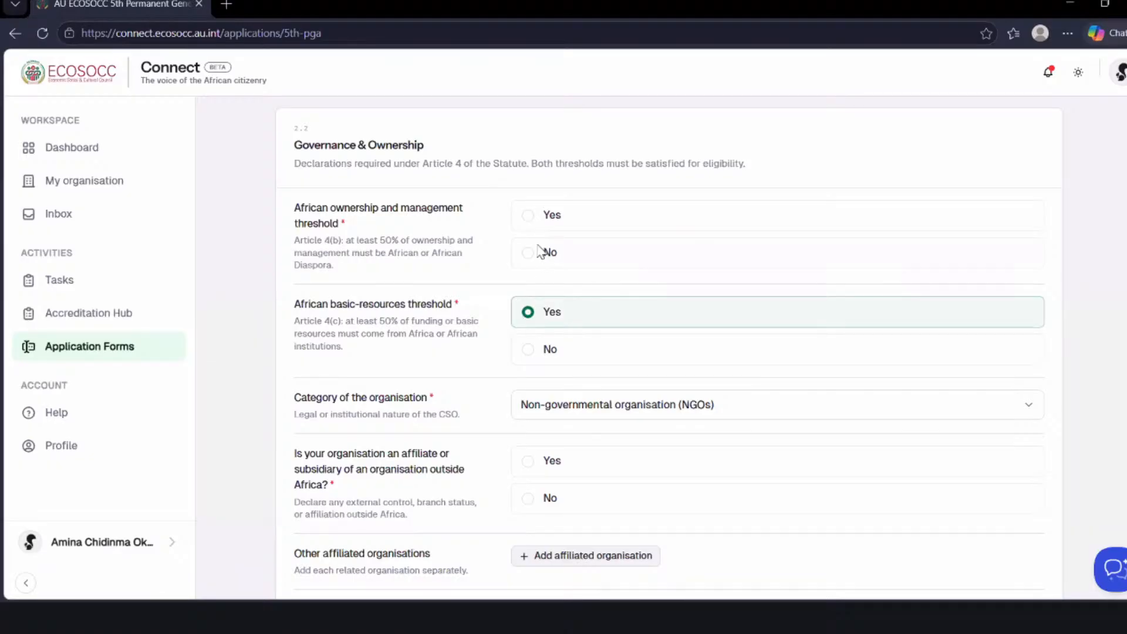
click(531, 220)
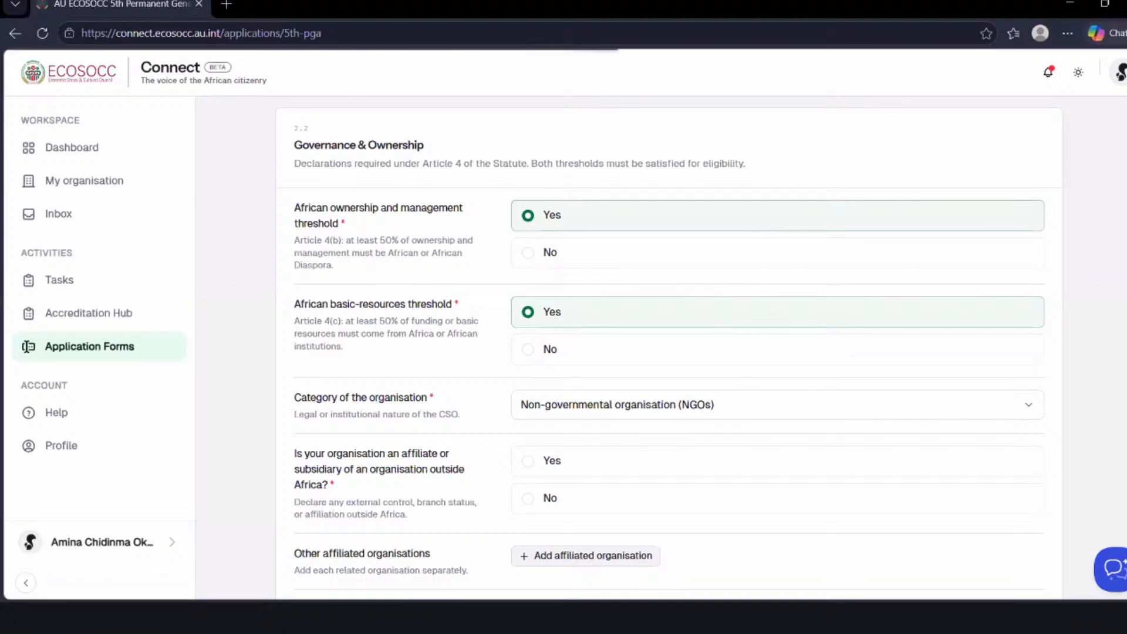
scroll(668, 352, down, 2)
scroll(668, 352, down, 2)
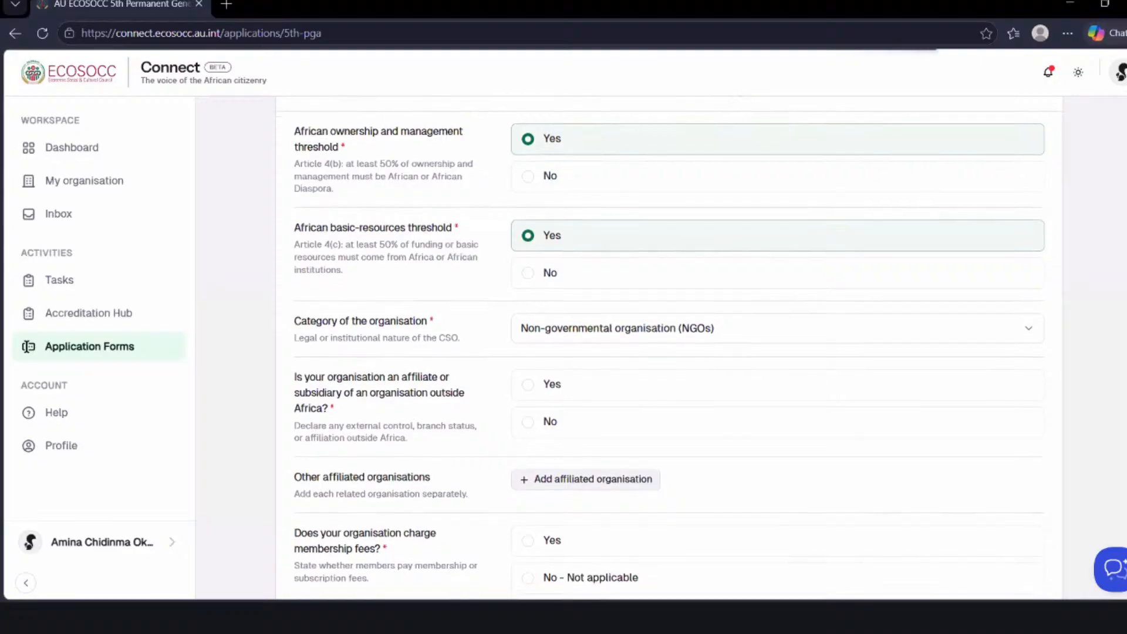
- Choose Non-governmental organisation (NGOs) as the category of the organisation under Governance & Ownership
scroll(668, 352, down, 1)
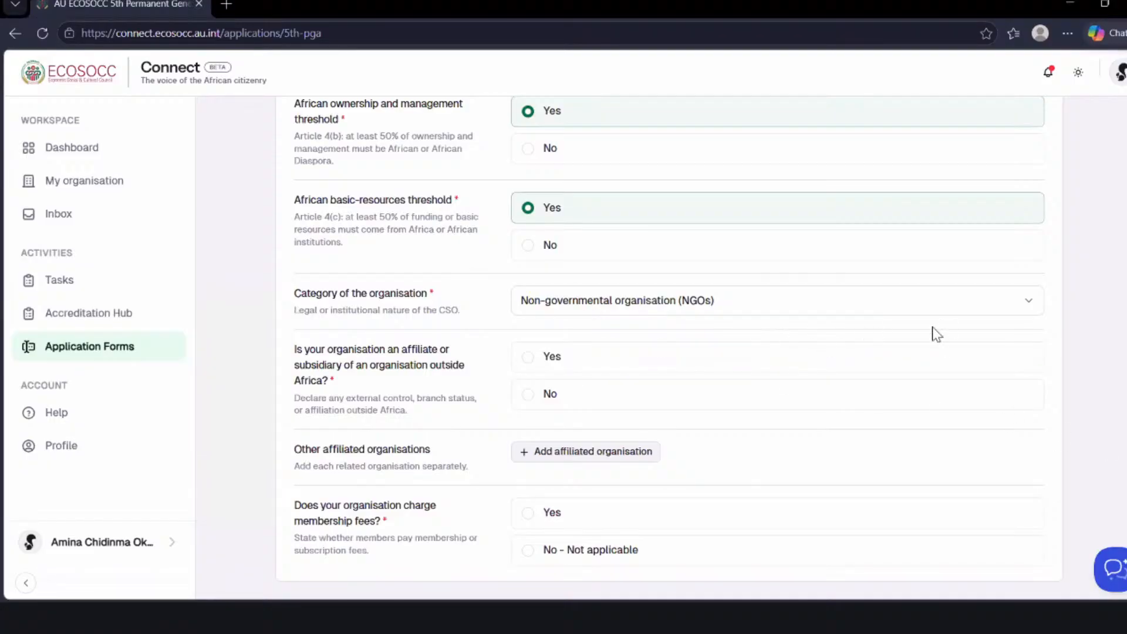
click(1031, 310)
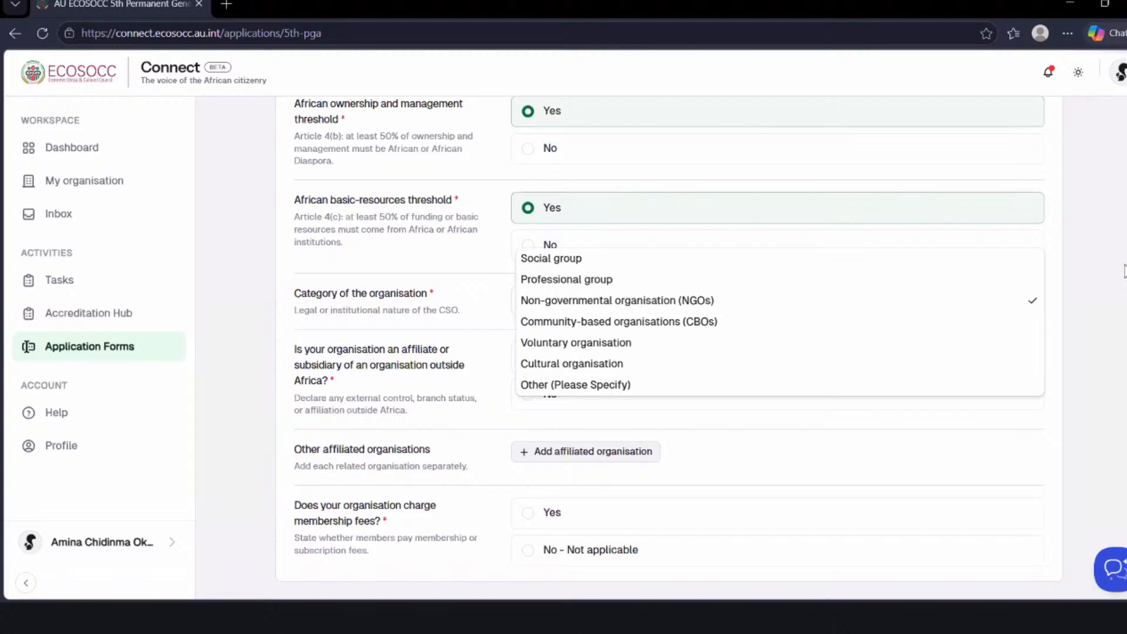
click(736, 302)
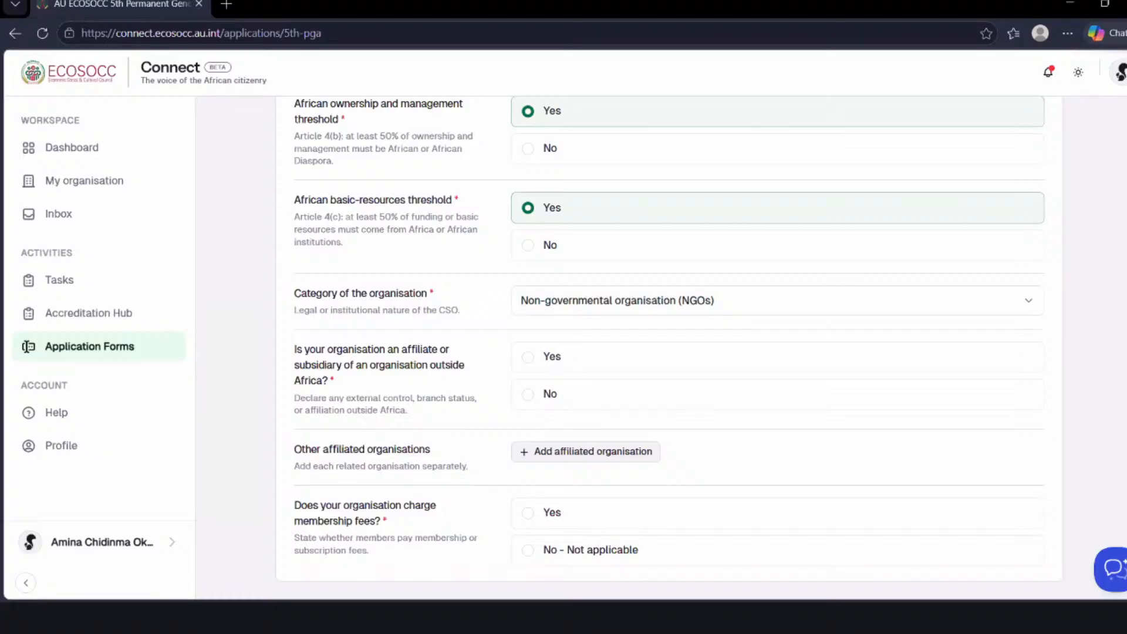
- Answer No - Not applicable to the membership fees question and continue to the Representatives stage
scroll(711, 369, down, 2)
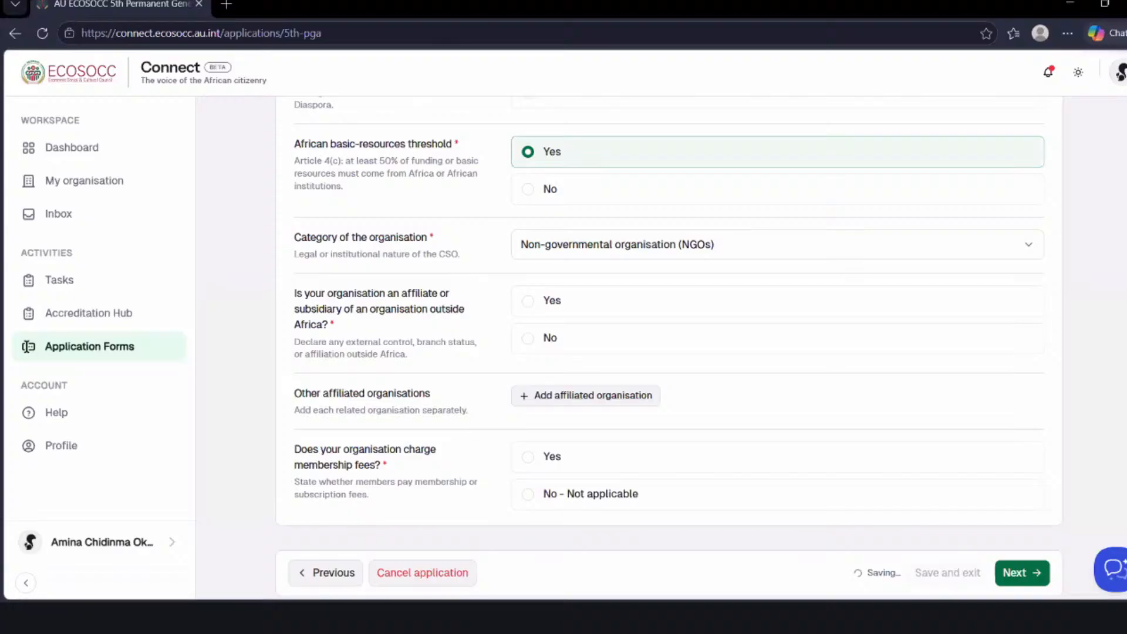
scroll(669, 346, down, 1)
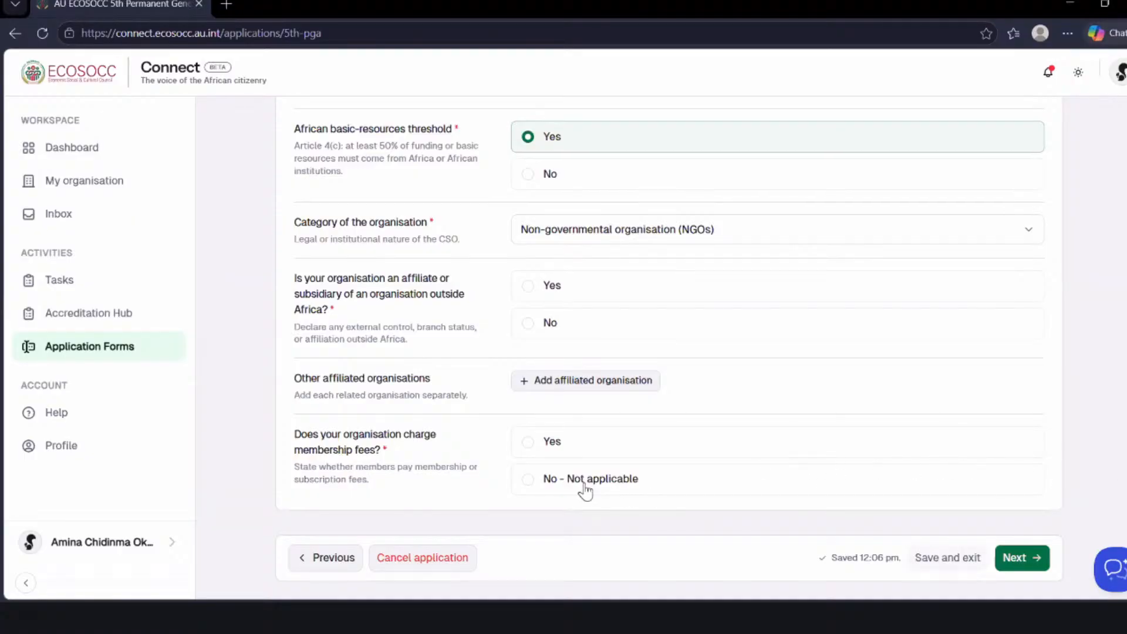
click(528, 480)
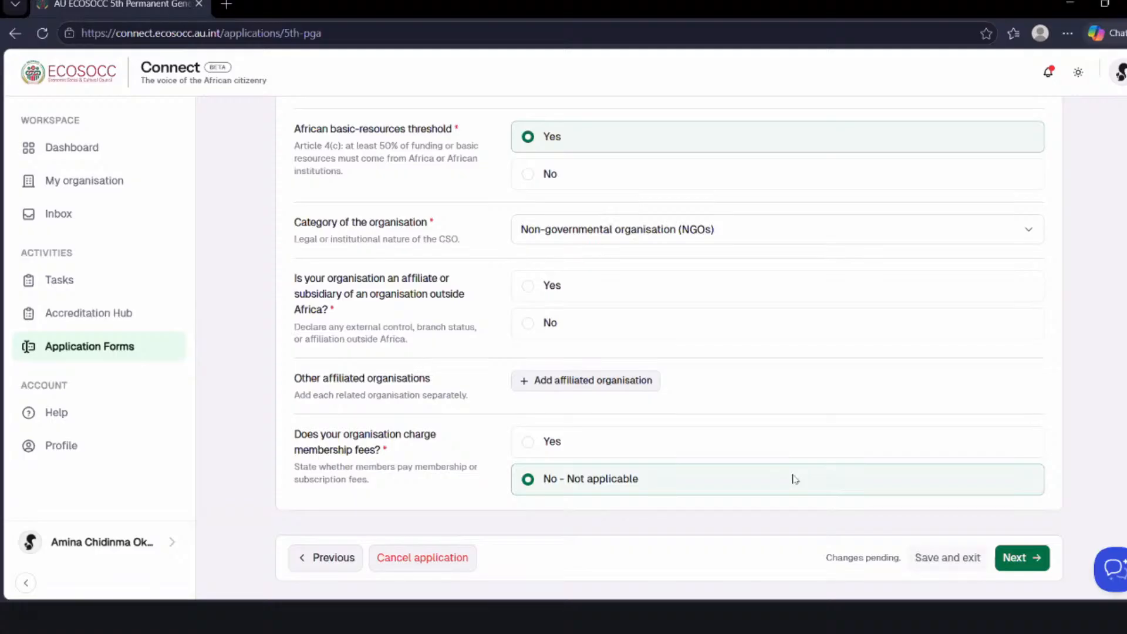
click(1011, 564)
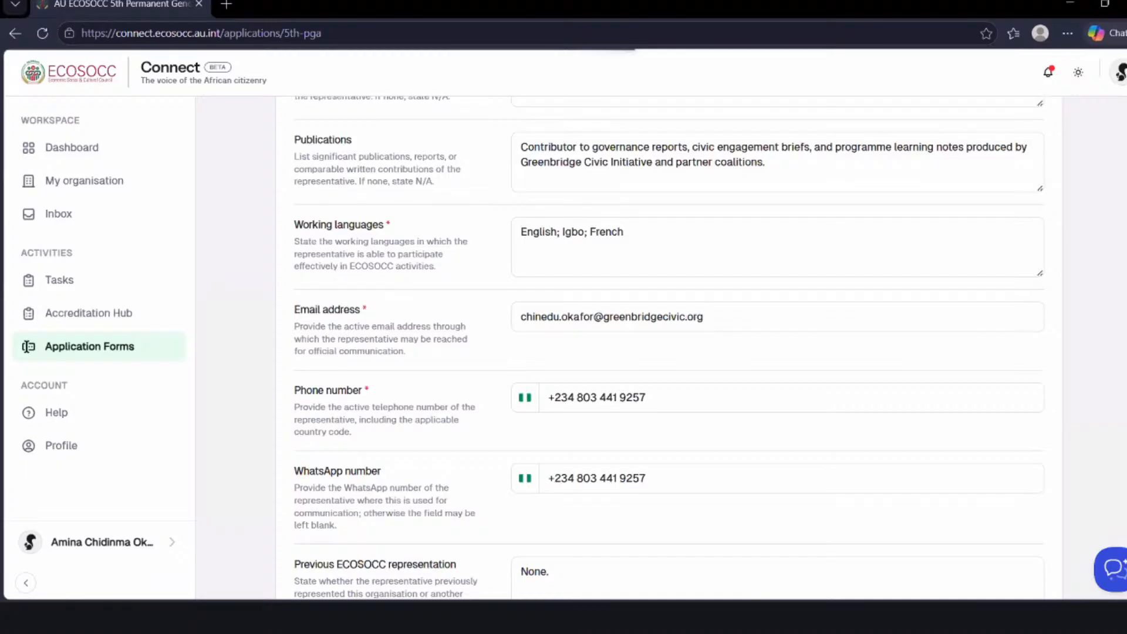
- Review the Designated Representative's personal details, from full name and date of birth through occupation, nationality and country of residence
scroll(26, 347, up, 9)
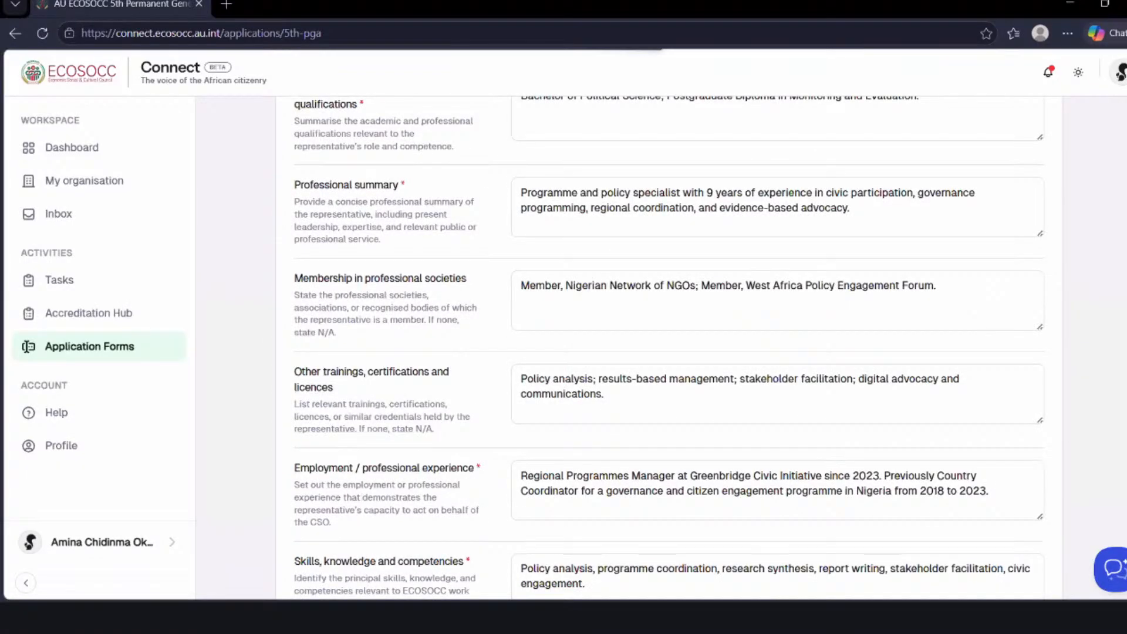
scroll(669, 346, up, 15)
scroll(669, 346, down, 5)
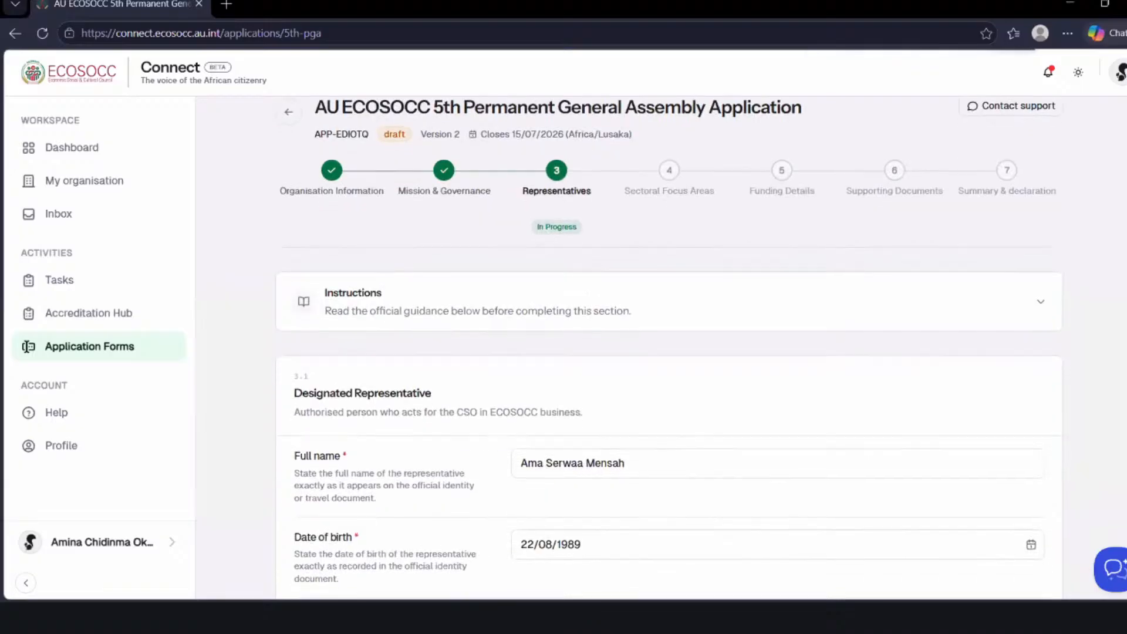
scroll(26, 347, down, 1)
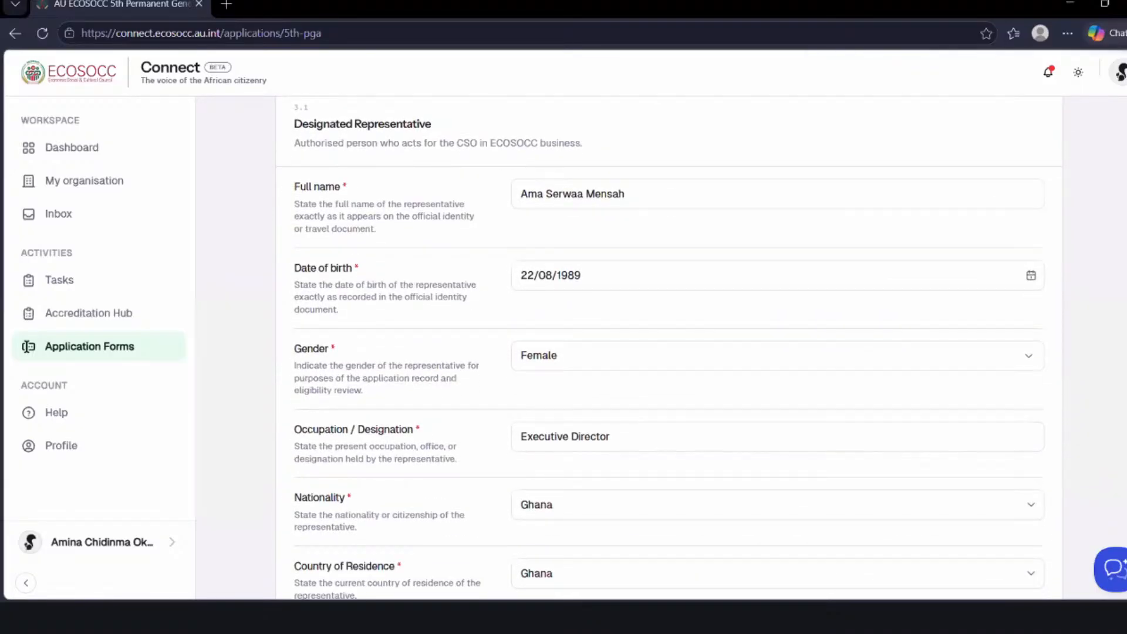
scroll(26, 346, up, 1)
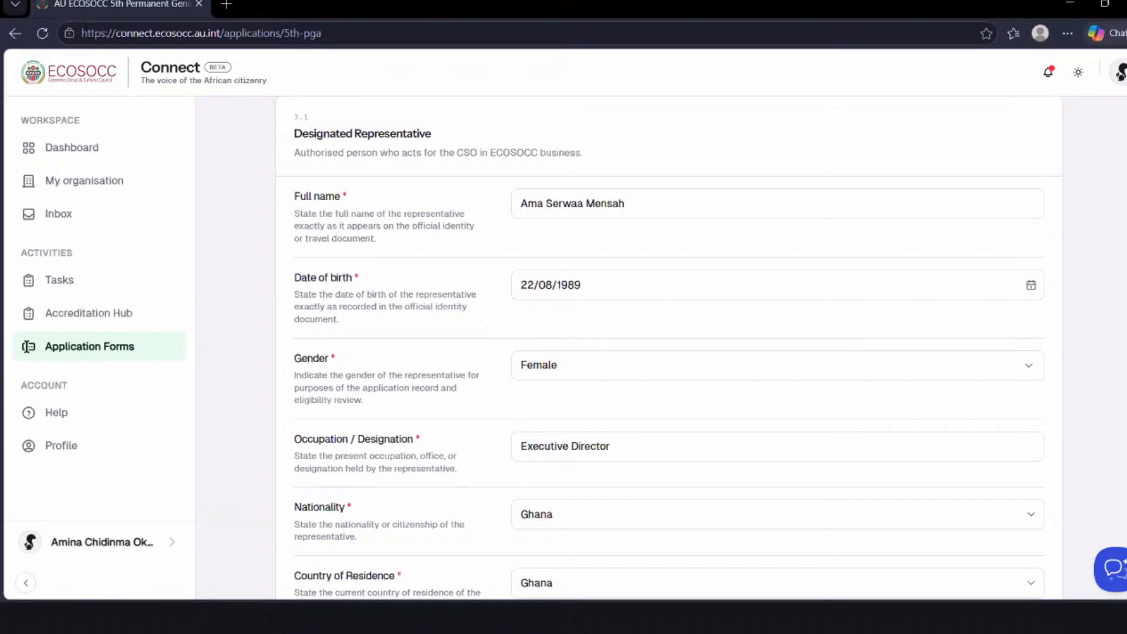
scroll(26, 346, down, 2)
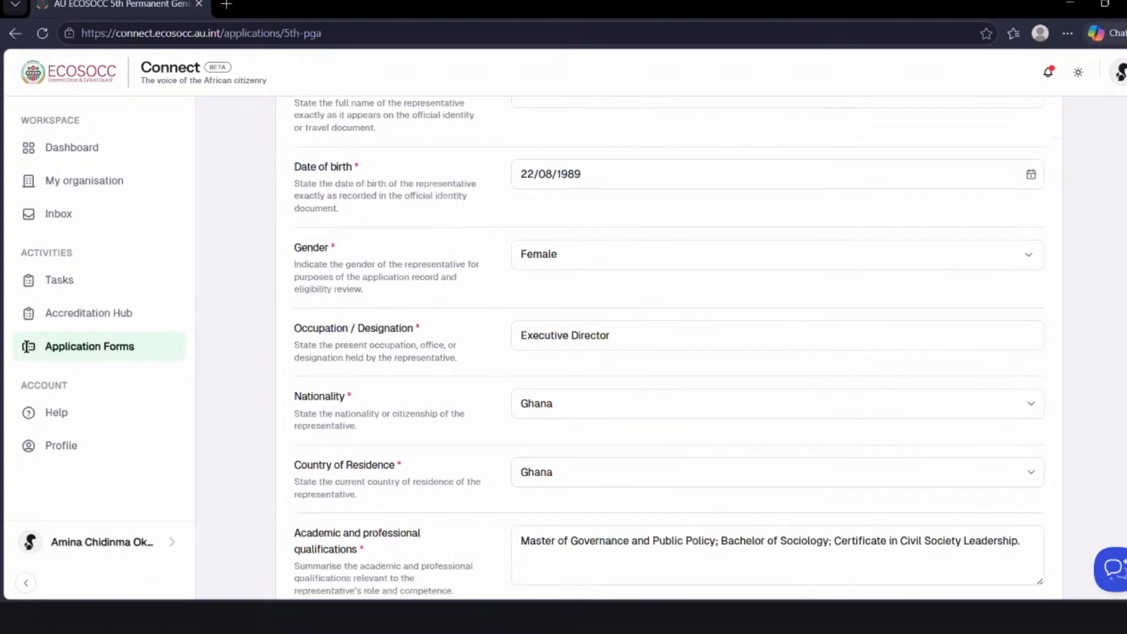
scroll(26, 346, down, 3)
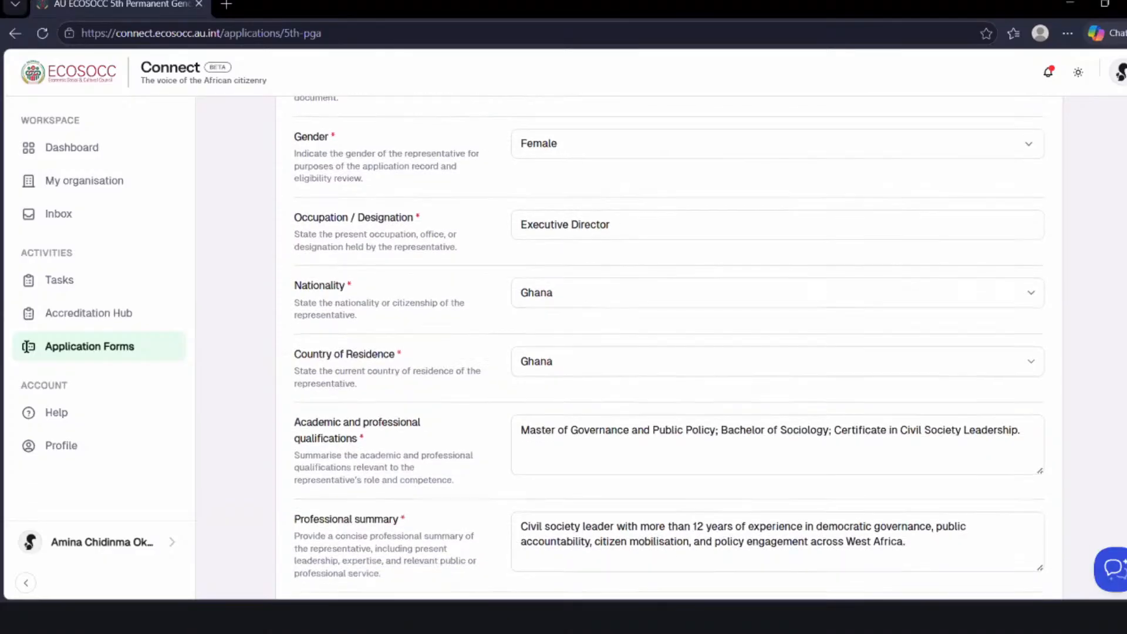
scroll(26, 346, down, 2)
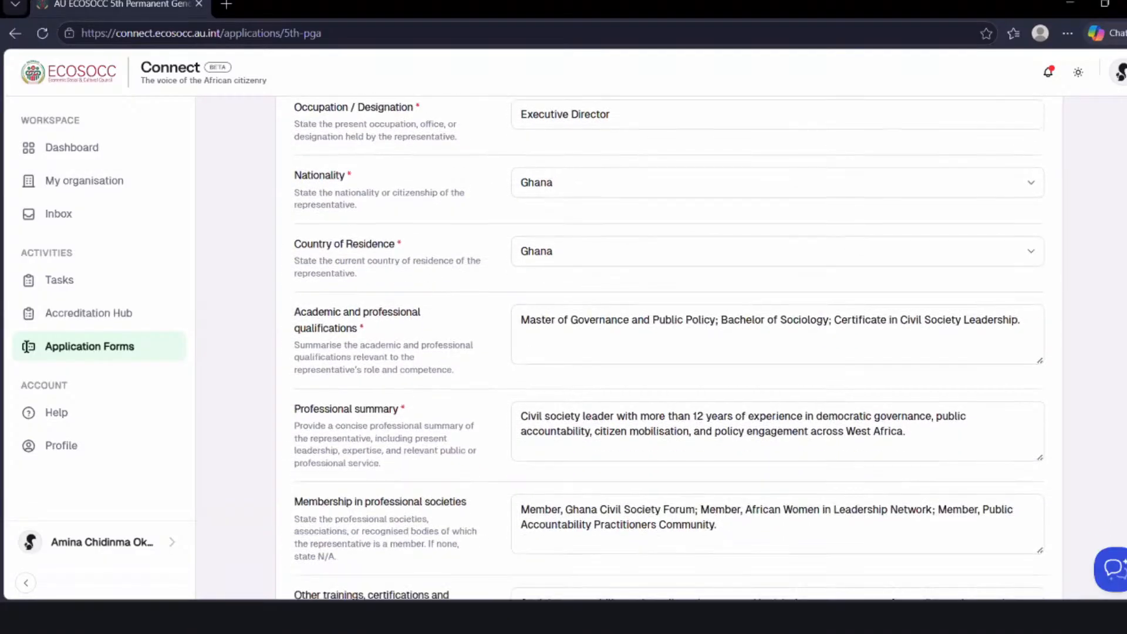
scroll(27, 347, down, 1)
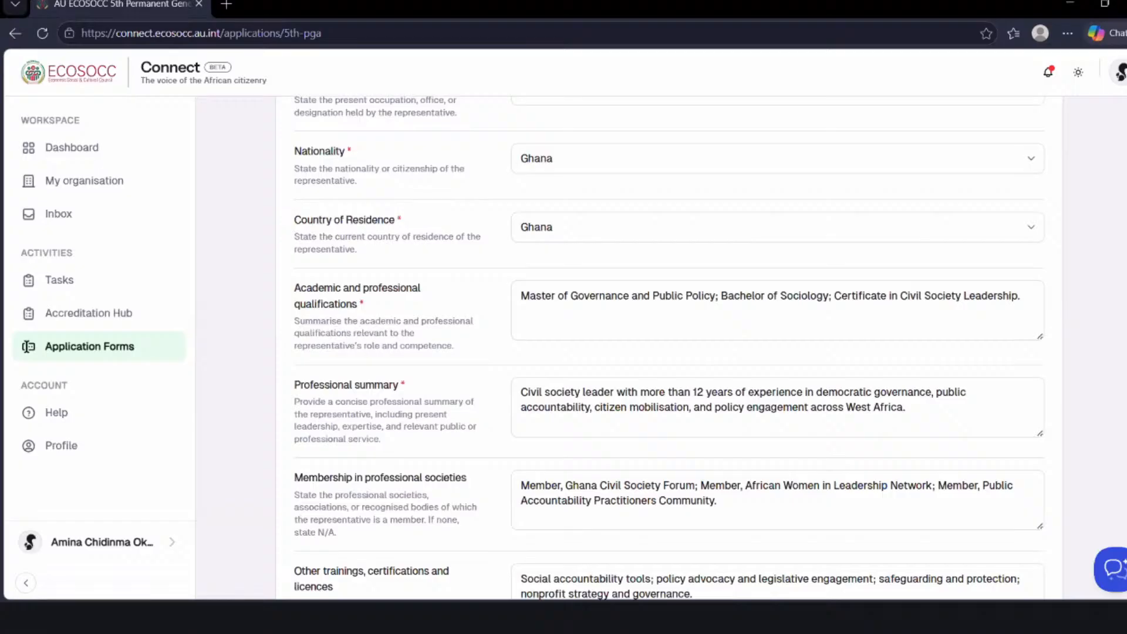
- Examine the Designated Representative's qualifications, professional experience, achievements, working languages, contact details and previous ECOSOCC representation
scroll(26, 346, down, 2)
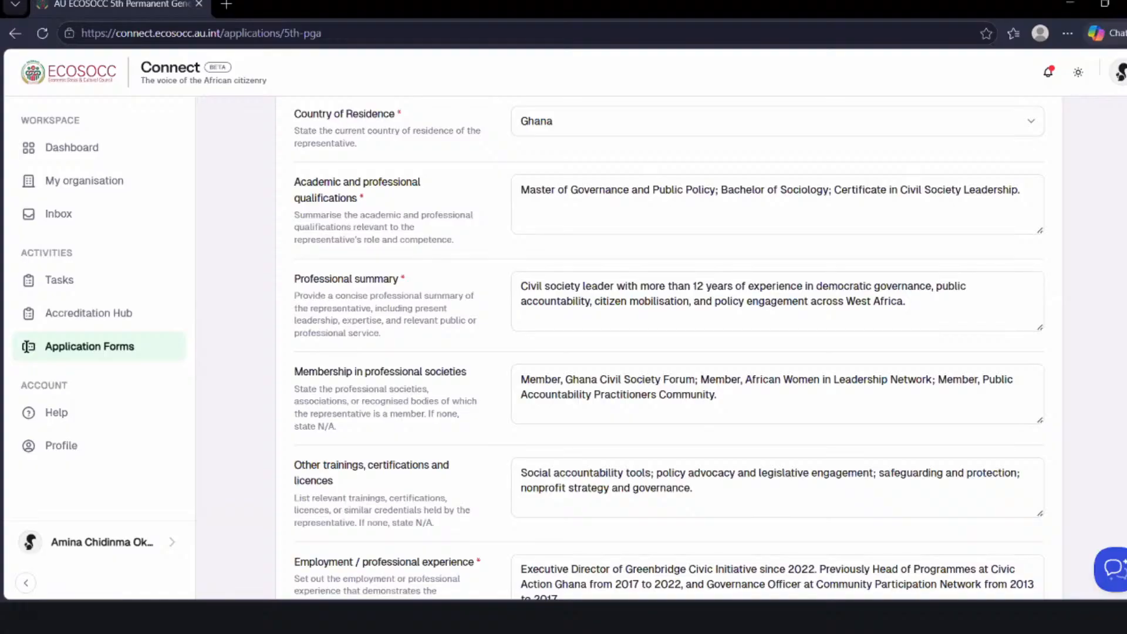
scroll(26, 346, down, 1)
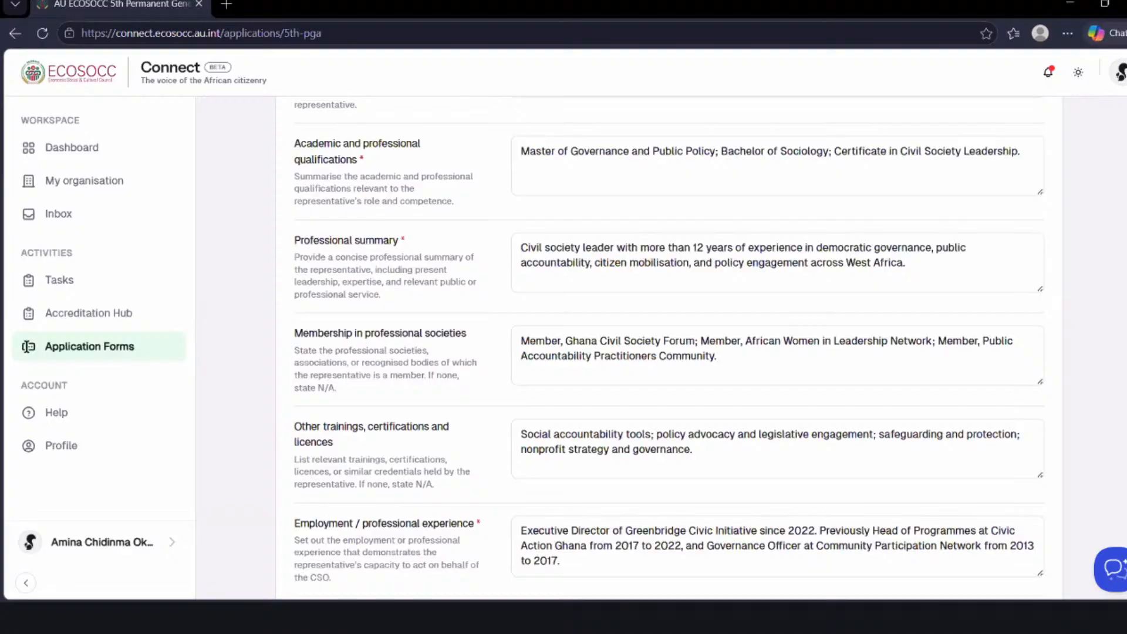
scroll(27, 346, down, 1)
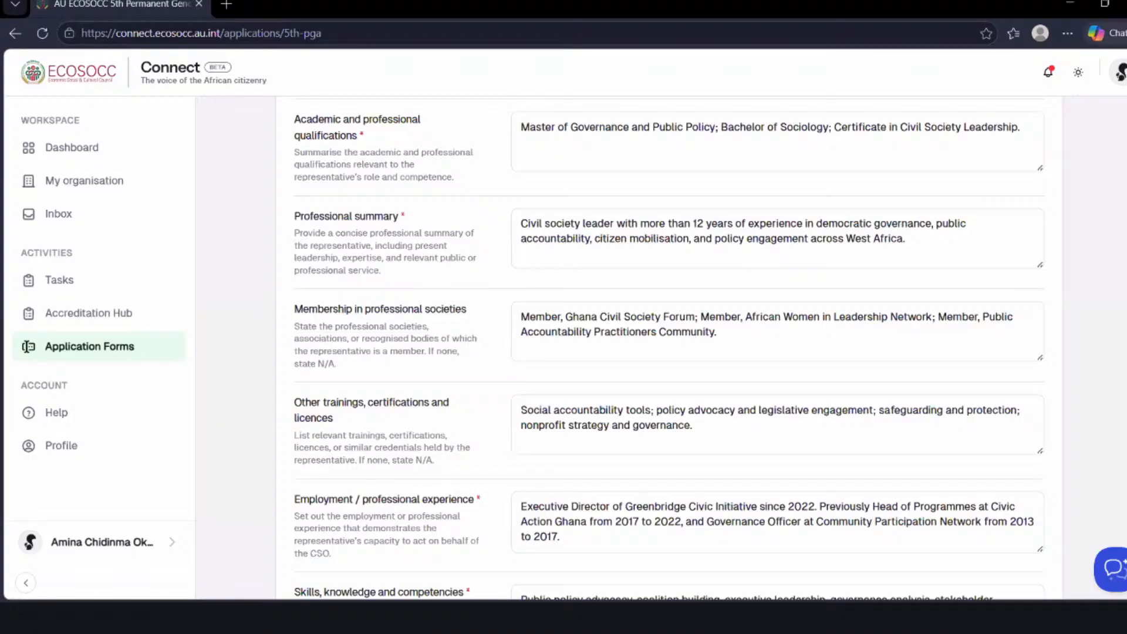
scroll(669, 346, down, 5)
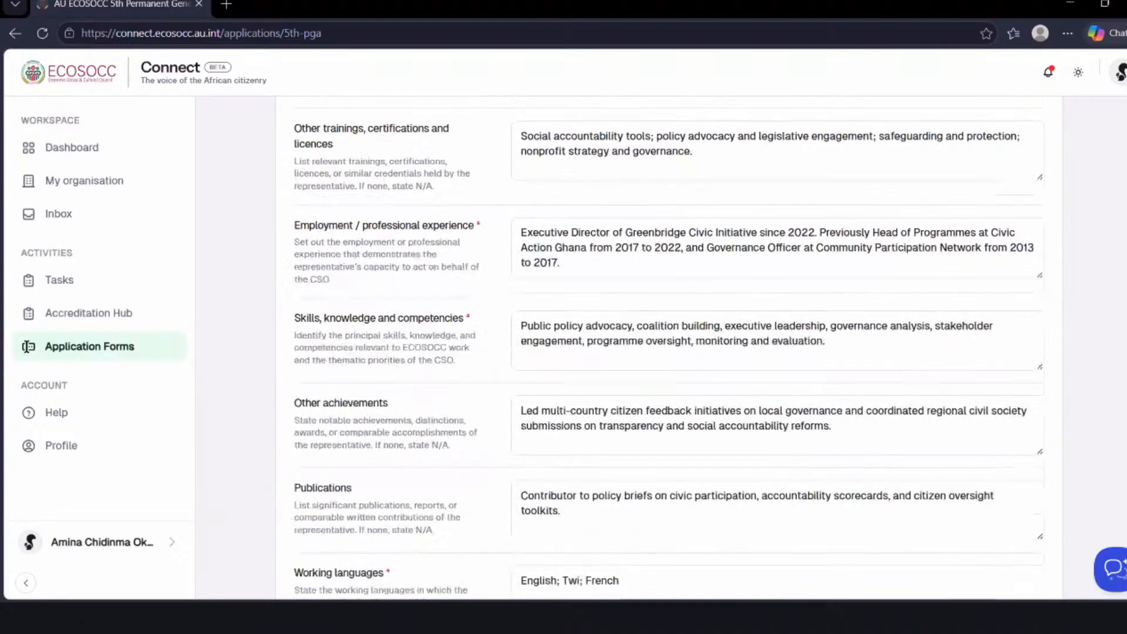
scroll(669, 346, down, 3)
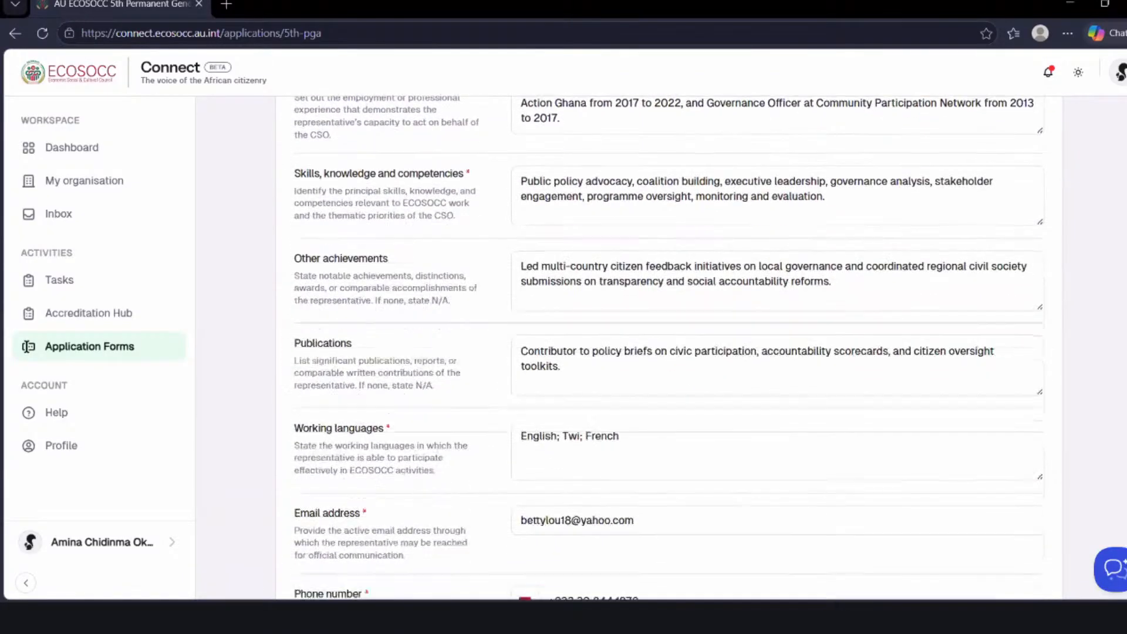
scroll(669, 346, down, 1)
scroll(669, 346, up, 1)
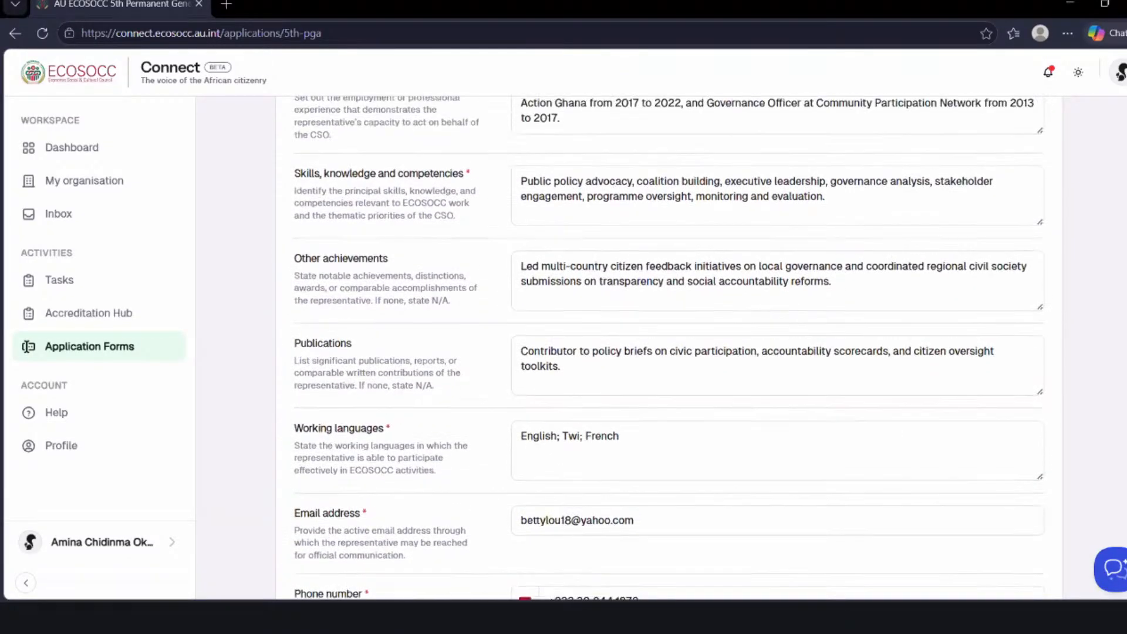
scroll(669, 346, up, 1)
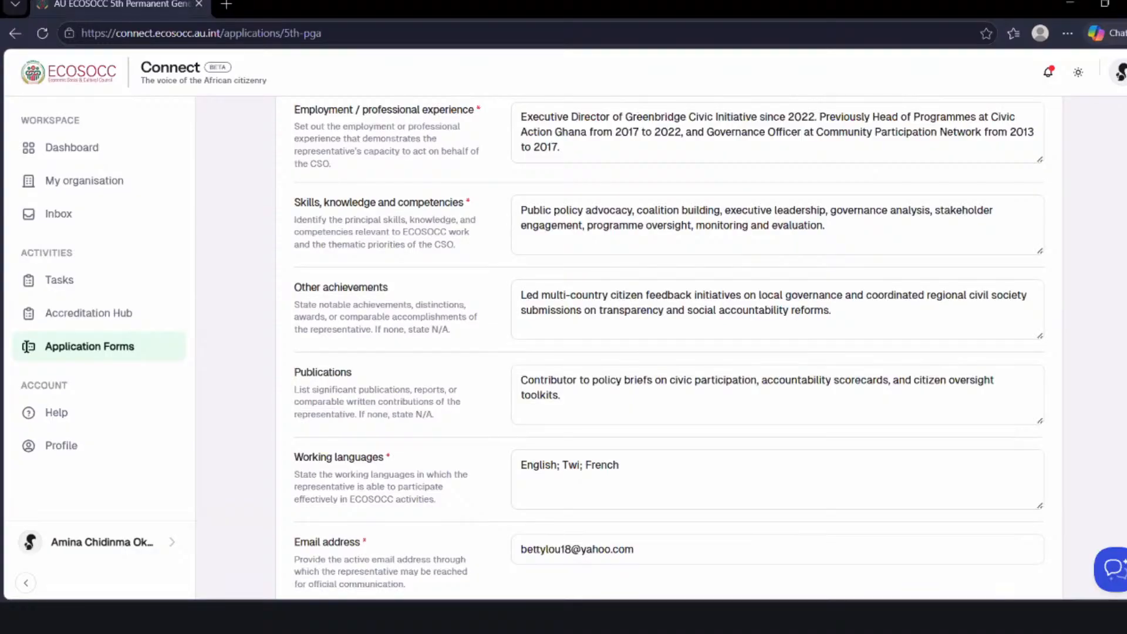
scroll(669, 347, down, 5)
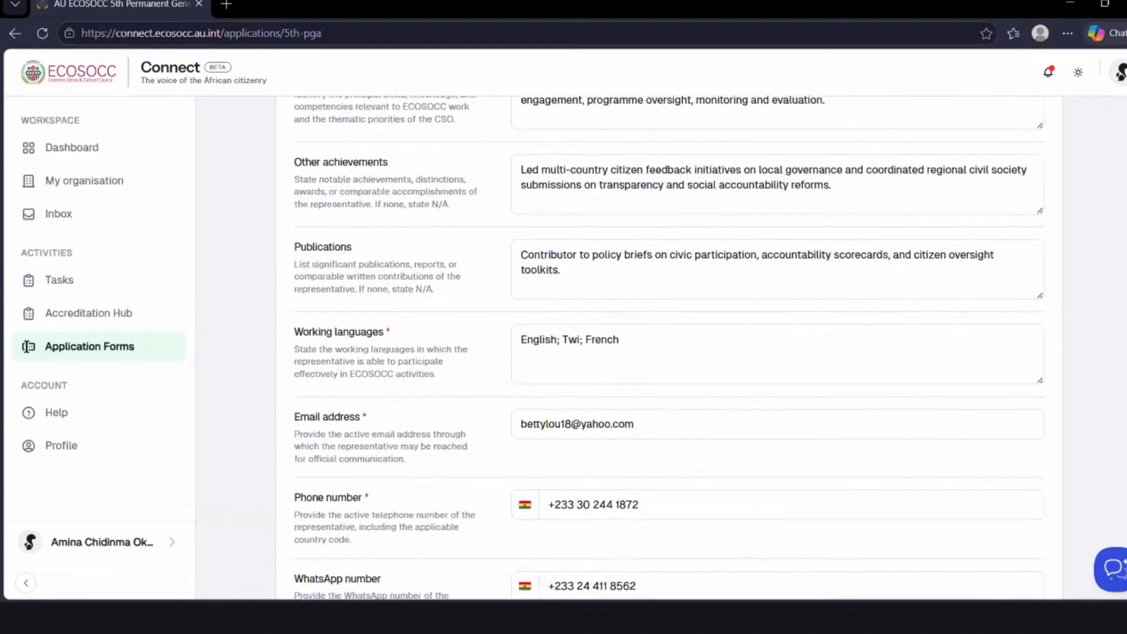
scroll(669, 346, down, 2)
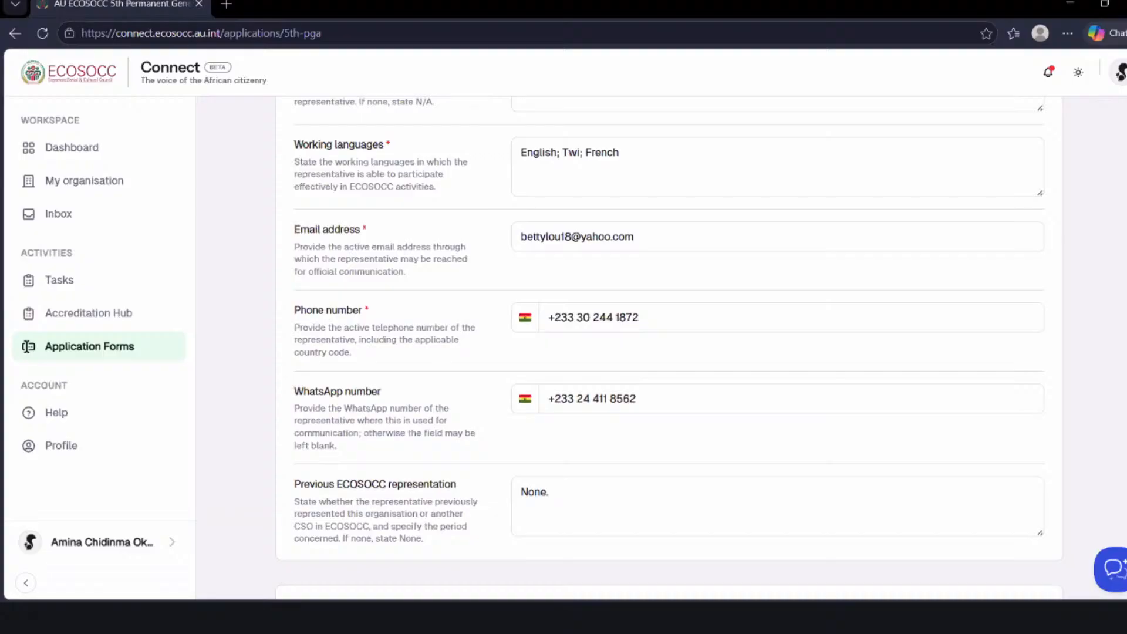
scroll(669, 346, down, 3)
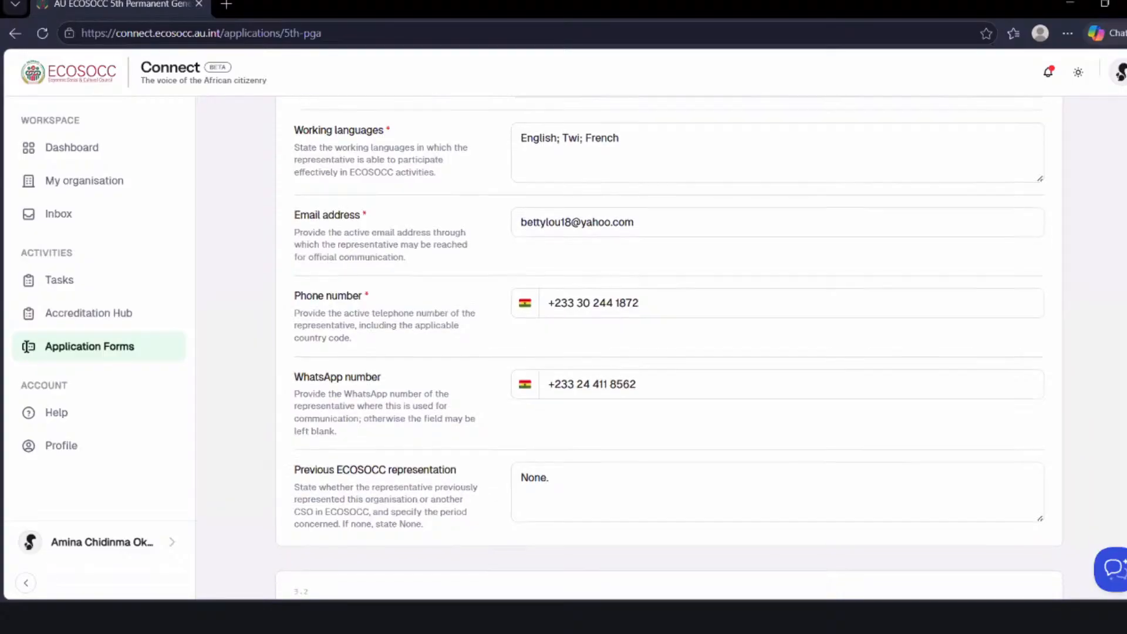
- Go through the Alternate Representative's prefilled details to the end of the stage and continue to Sectoral Focus Areas
scroll(669, 346, down, 4)
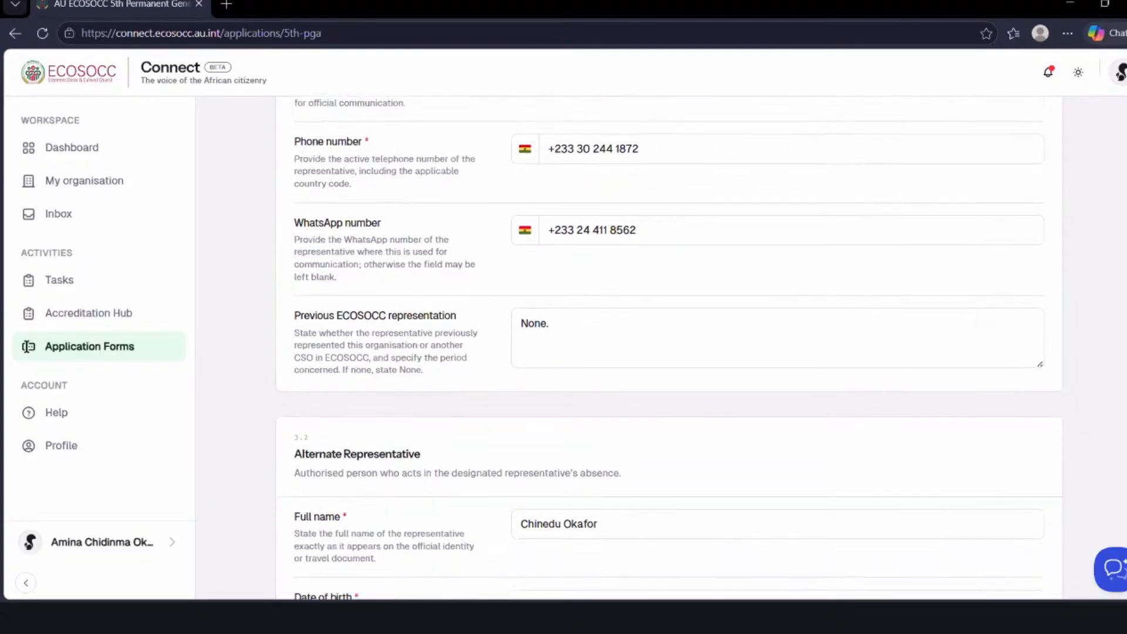
scroll(669, 347, down, 3)
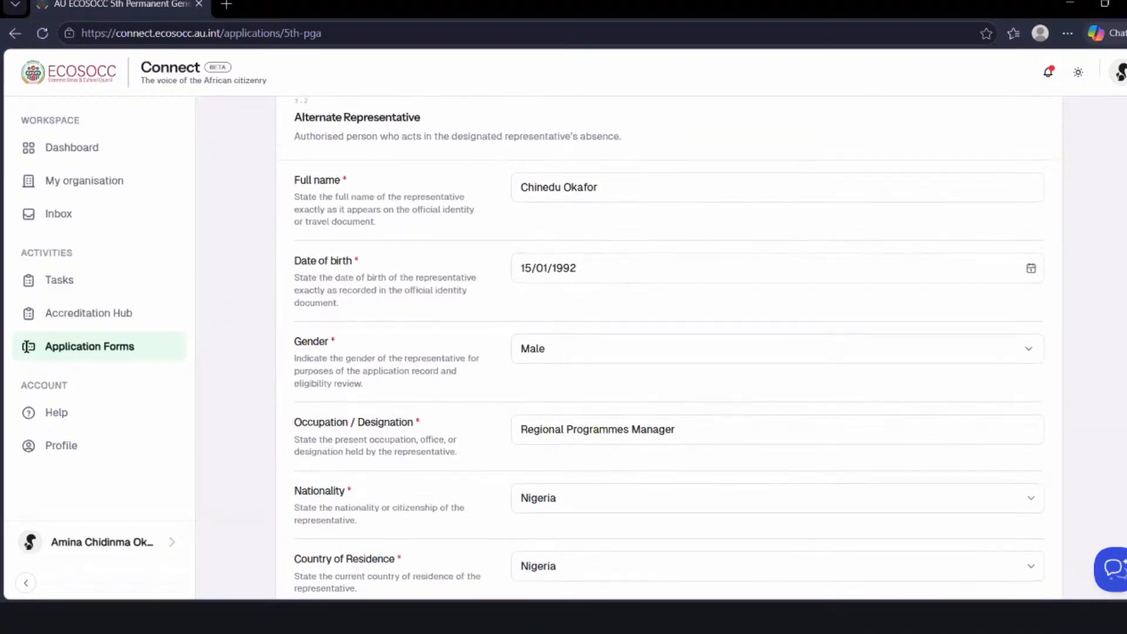
scroll(669, 347, up, 1)
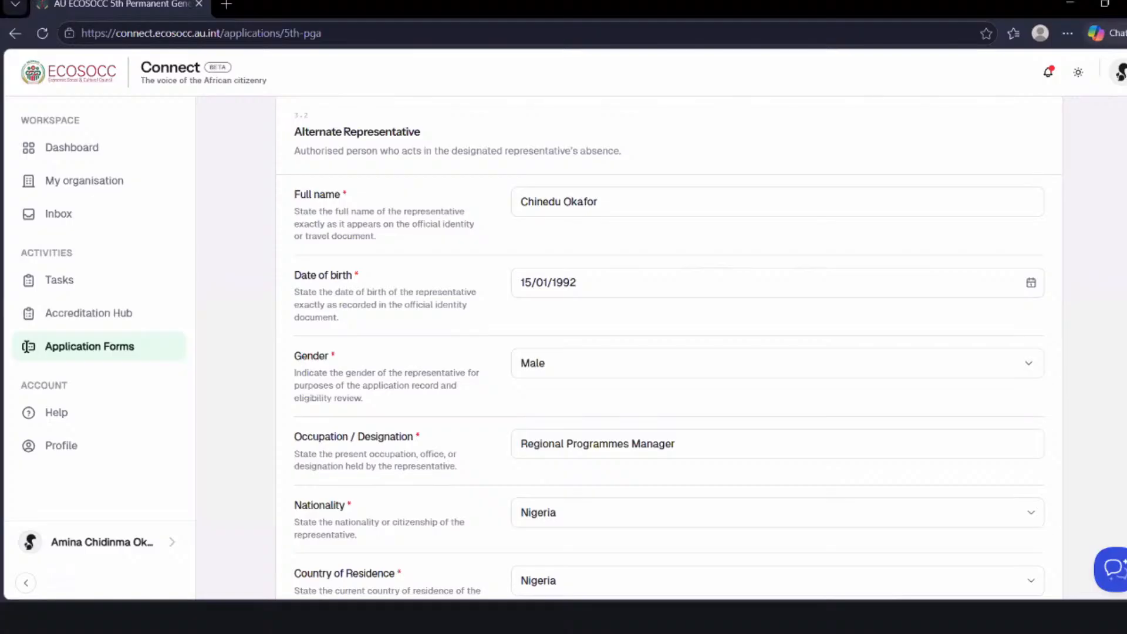
scroll(668, 346, down, 1)
scroll(669, 346, up, 1)
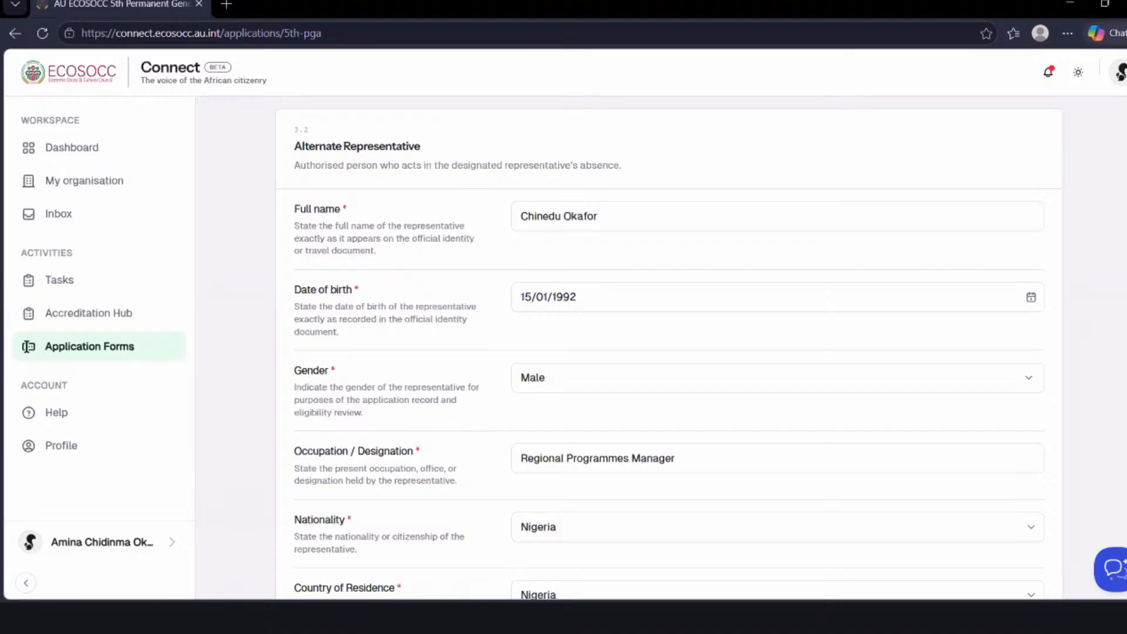
scroll(26, 346, down, 8)
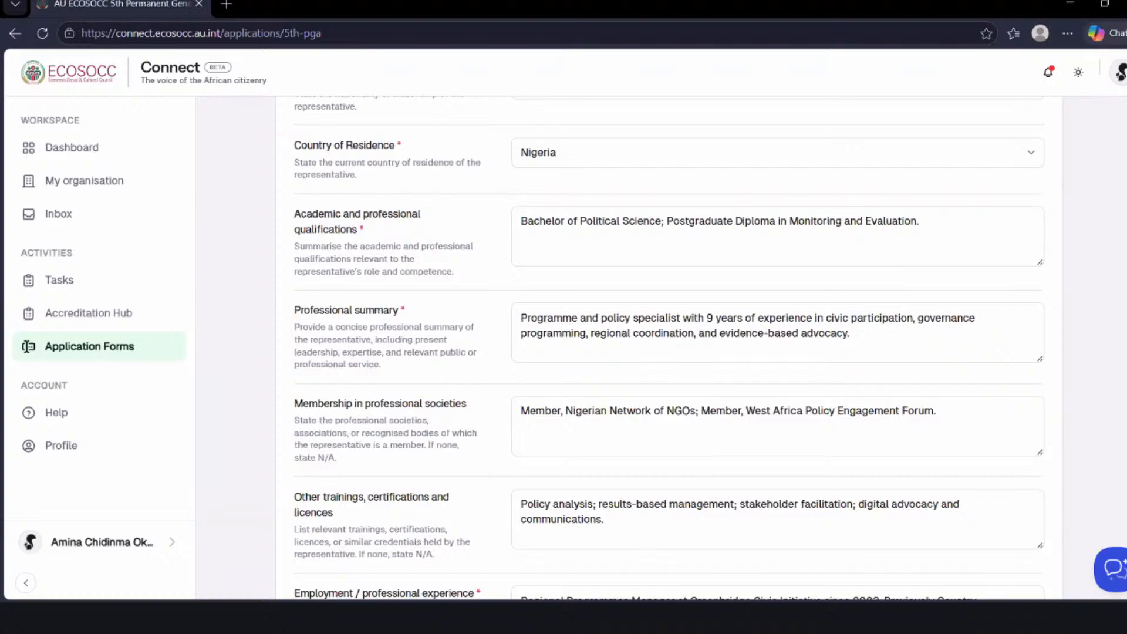
scroll(998, 563, down, 12)
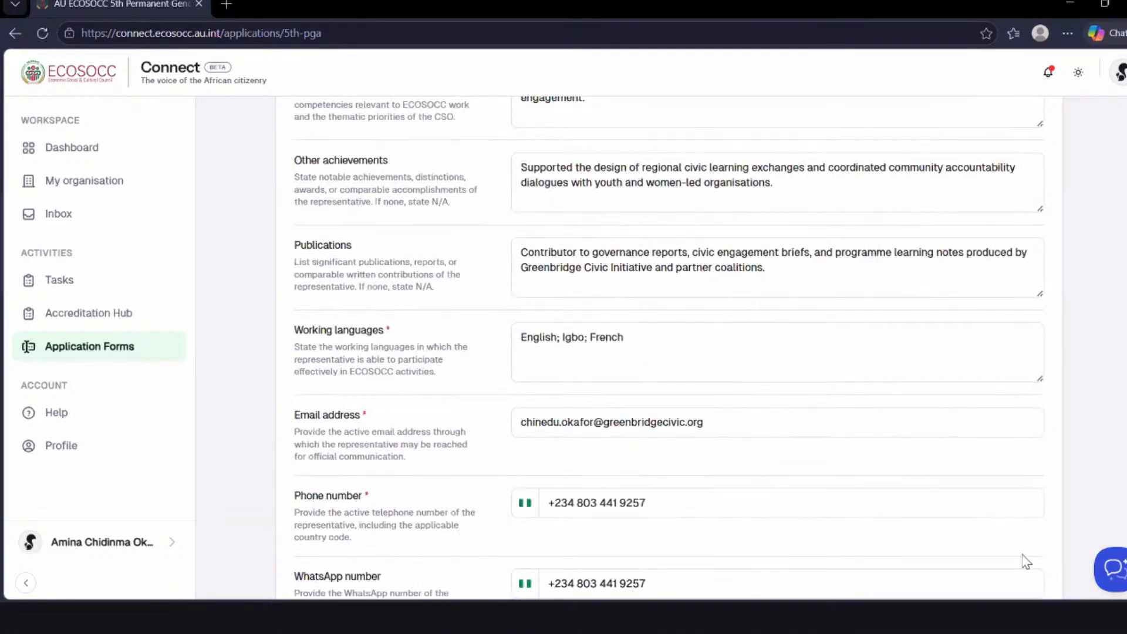
scroll(1026, 562, down, 1)
scroll(1026, 562, down, 4)
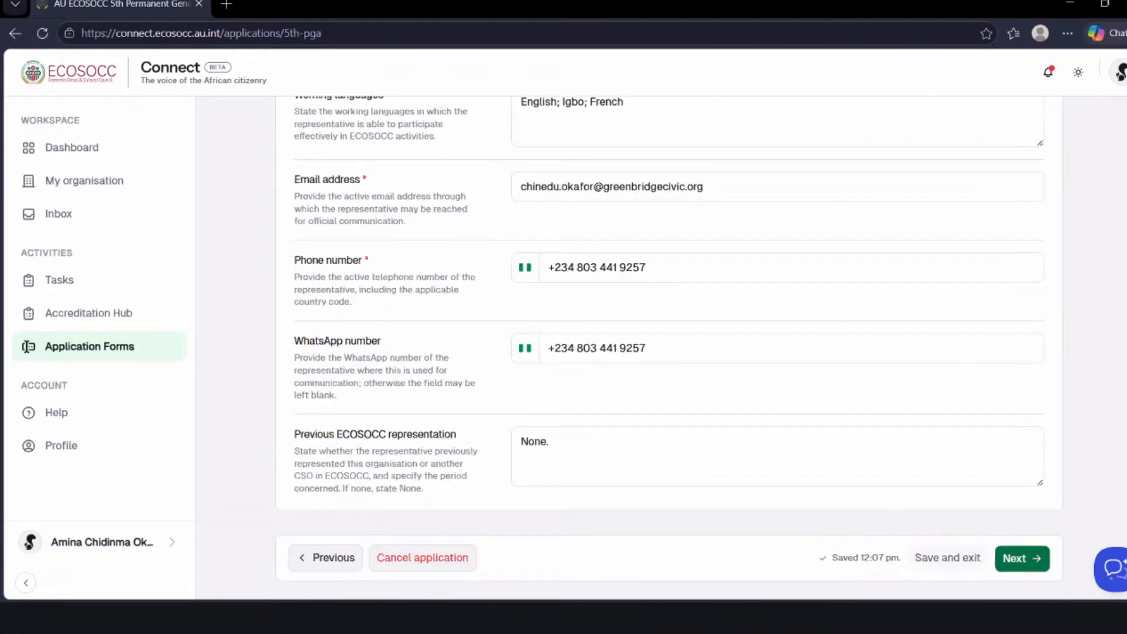
click(1022, 558)
- Review the three ranked Specialised Technical Committees under Sectoral focus preferences
scroll(669, 350, up, 3)
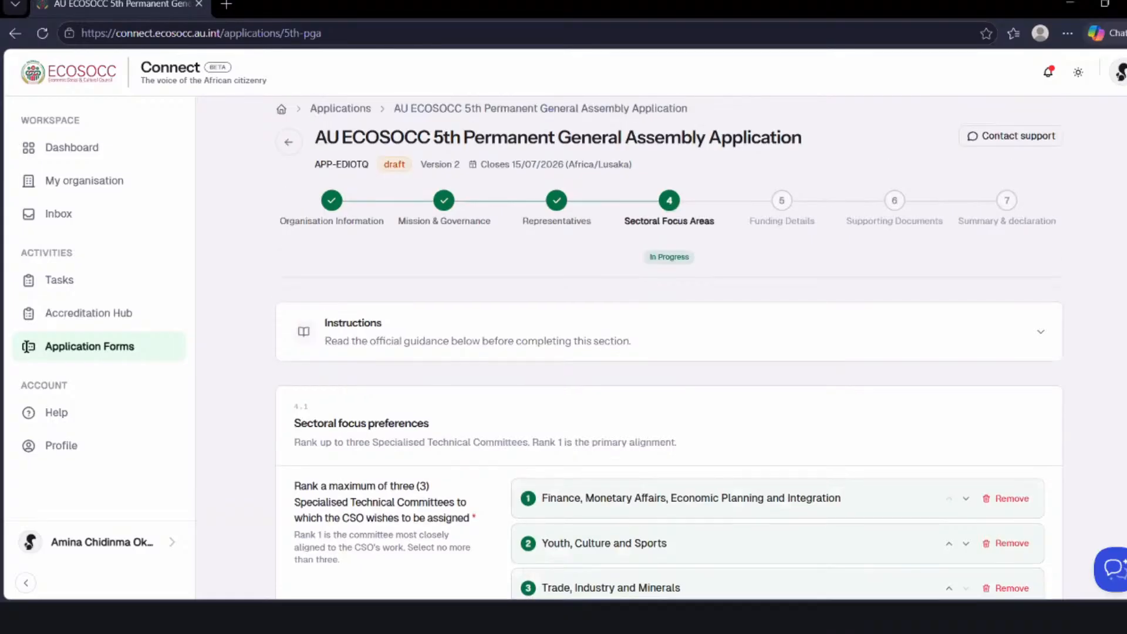
scroll(669, 350, down, 1)
scroll(669, 349, down, 2)
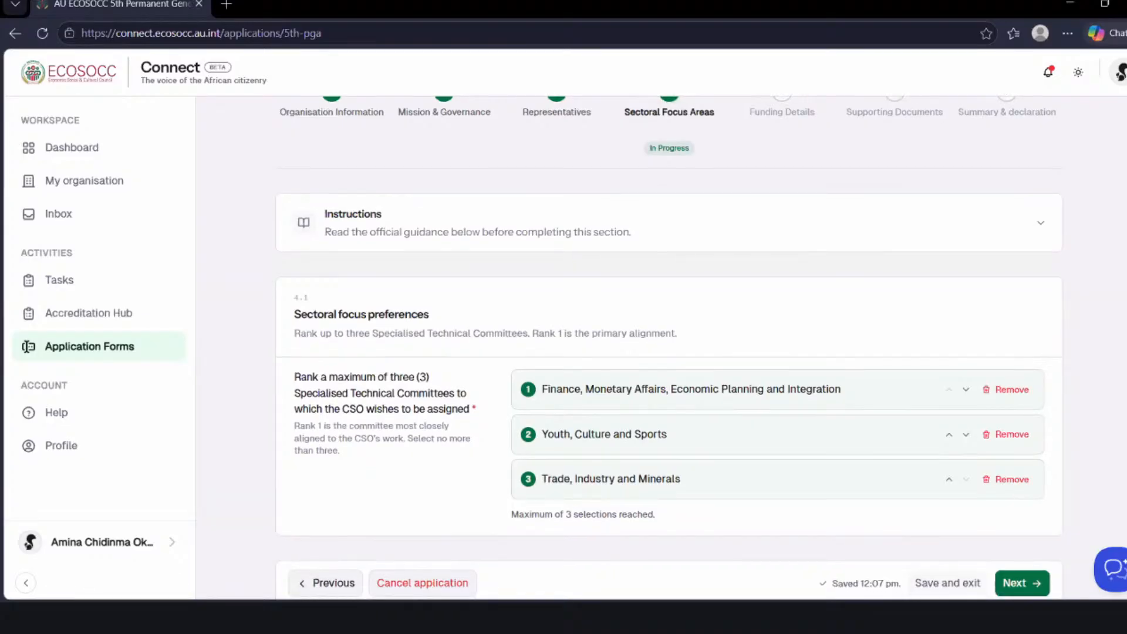
scroll(26, 346, down, 1)
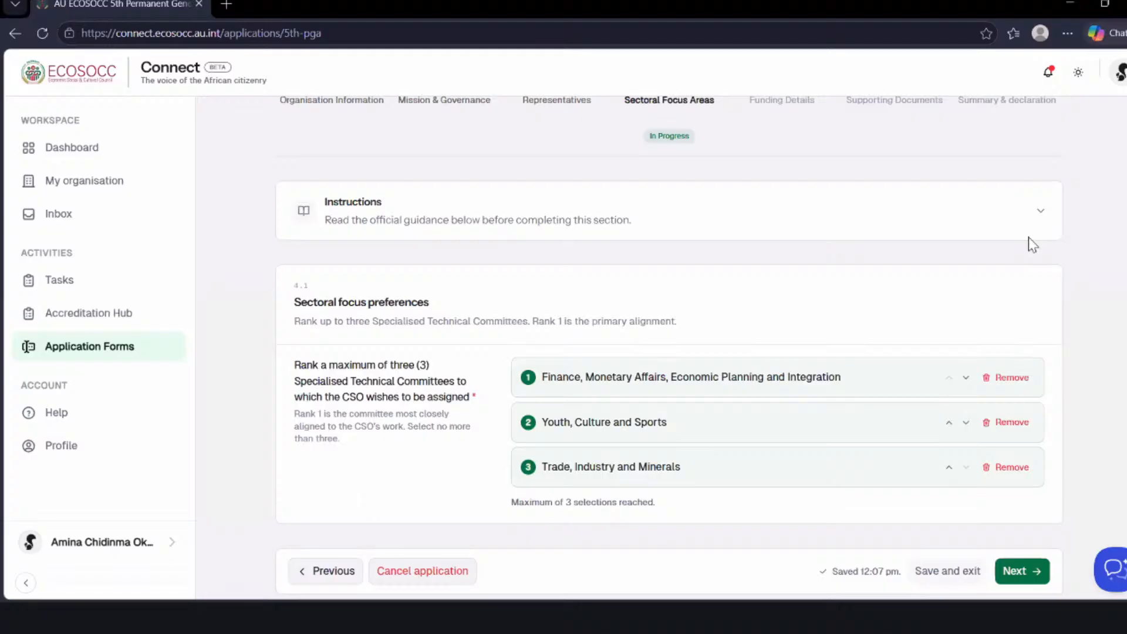
- Continue from Sectoral Focus Areas to the Funding Details stage with the three ranked committees kept as they are
scroll(26, 346, down, 1)
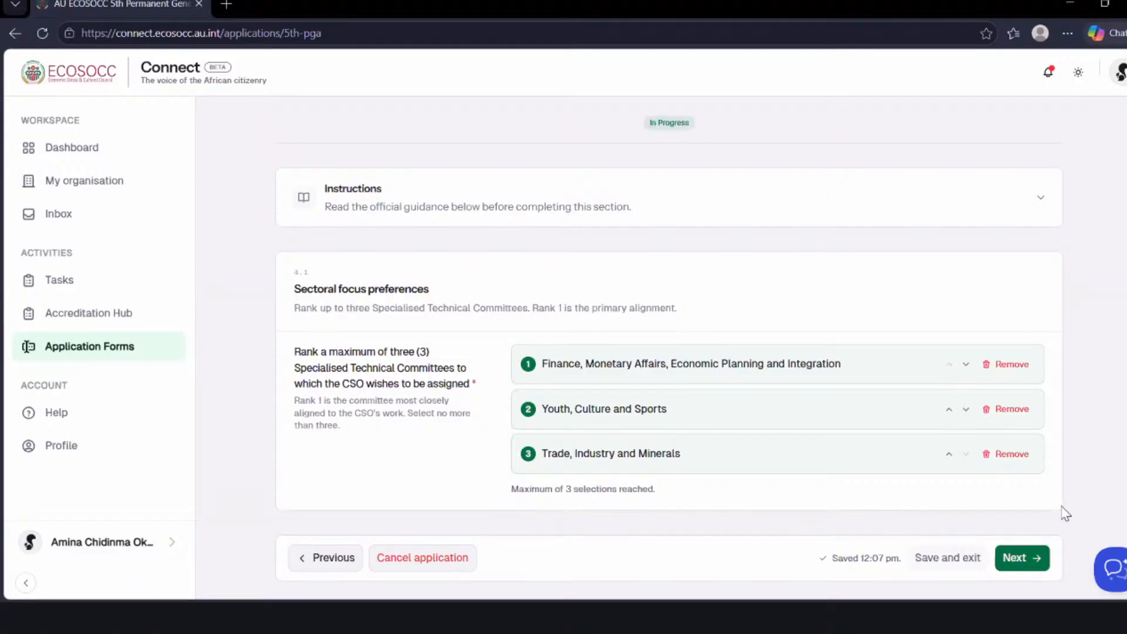
click(1035, 556)
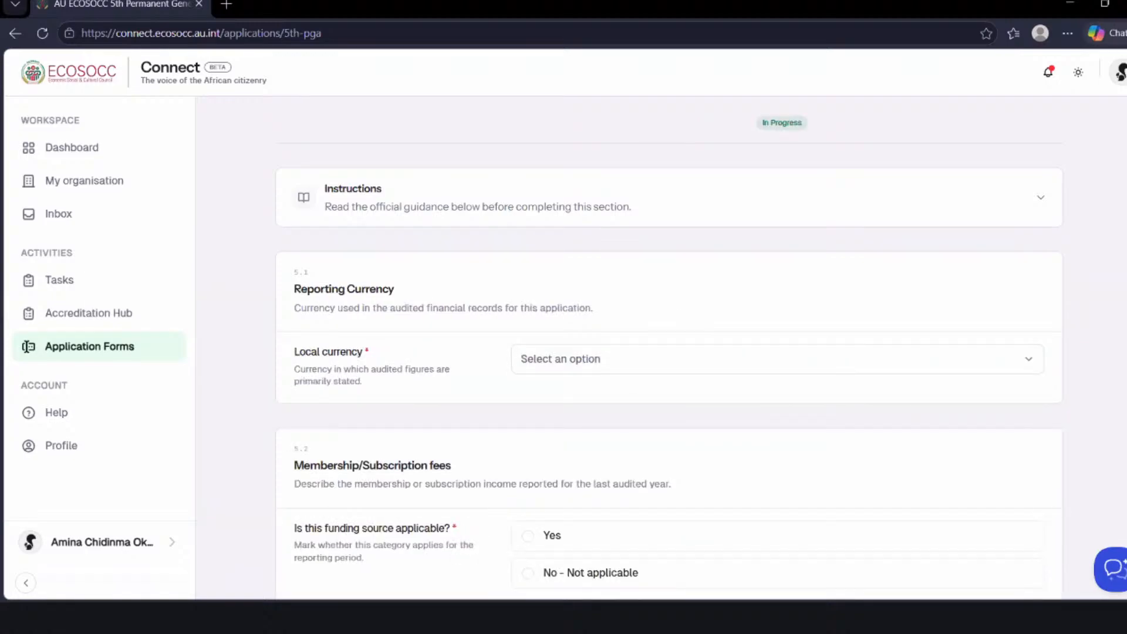
scroll(669, 347, down, 1)
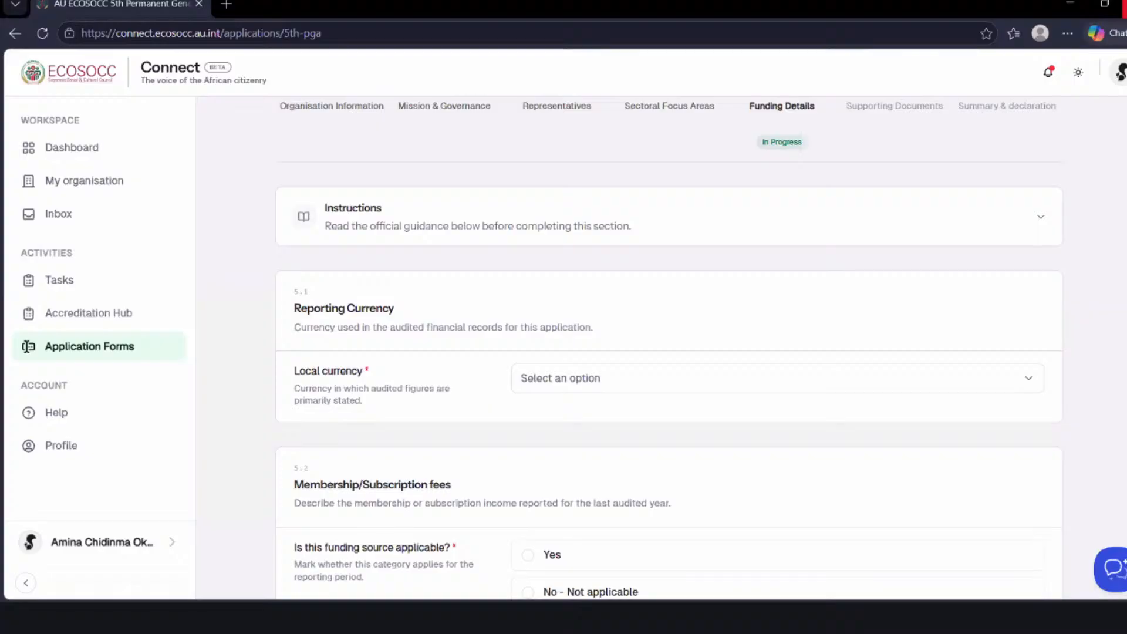
- Check the funding detail fields required for Membership/Subscription fees, and mark that funding source as No - Not applicable
scroll(26, 346, down, 3)
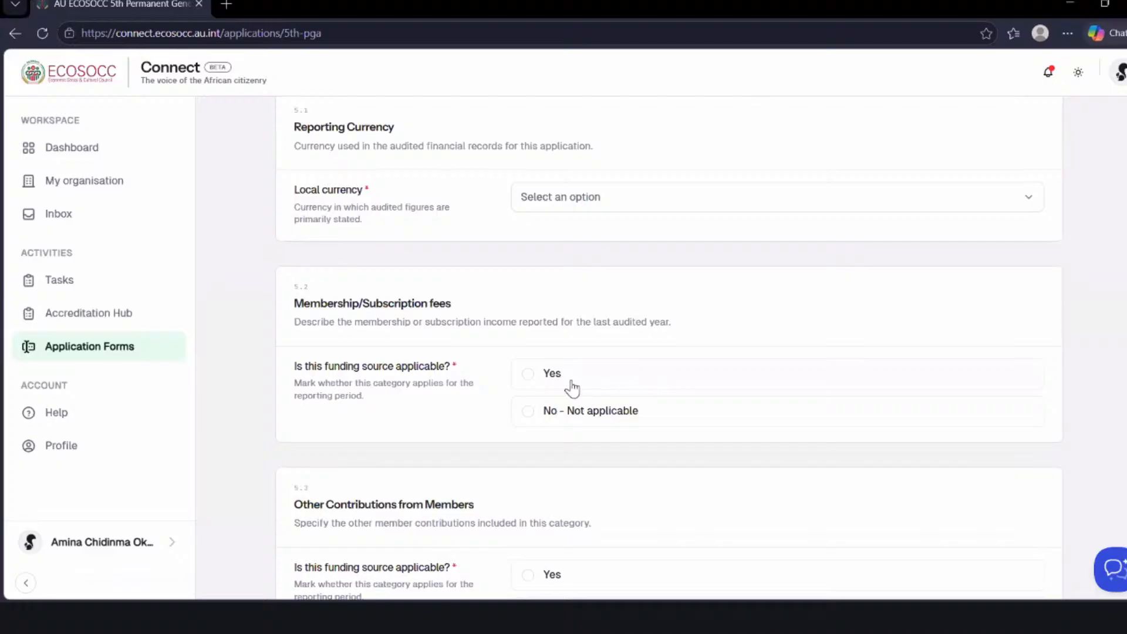
click(528, 381)
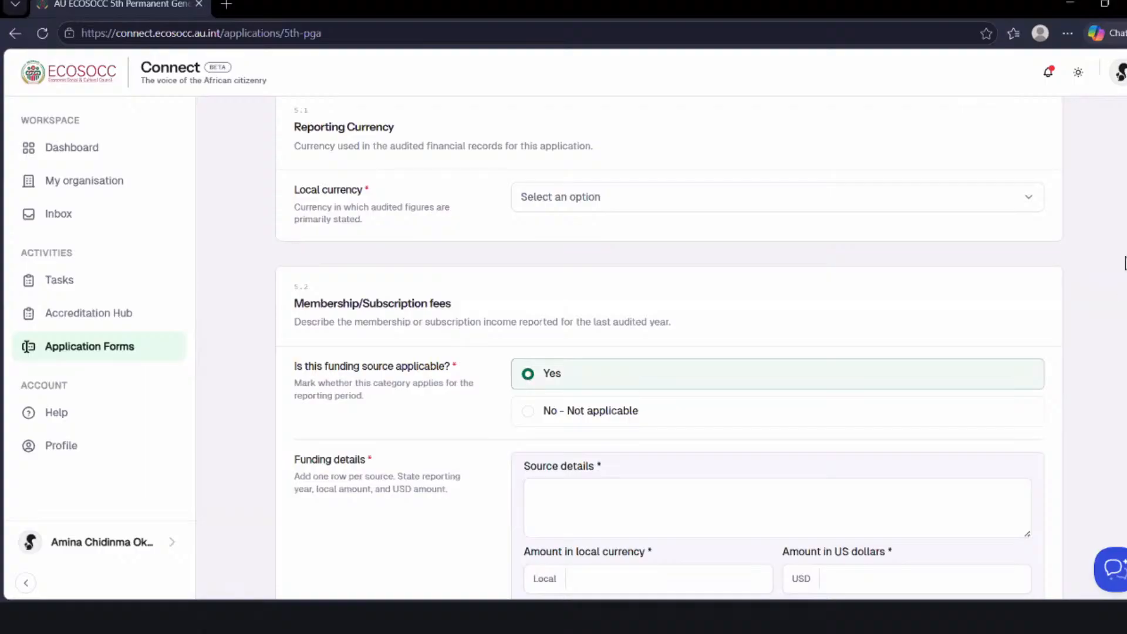
scroll(668, 348, down, 4)
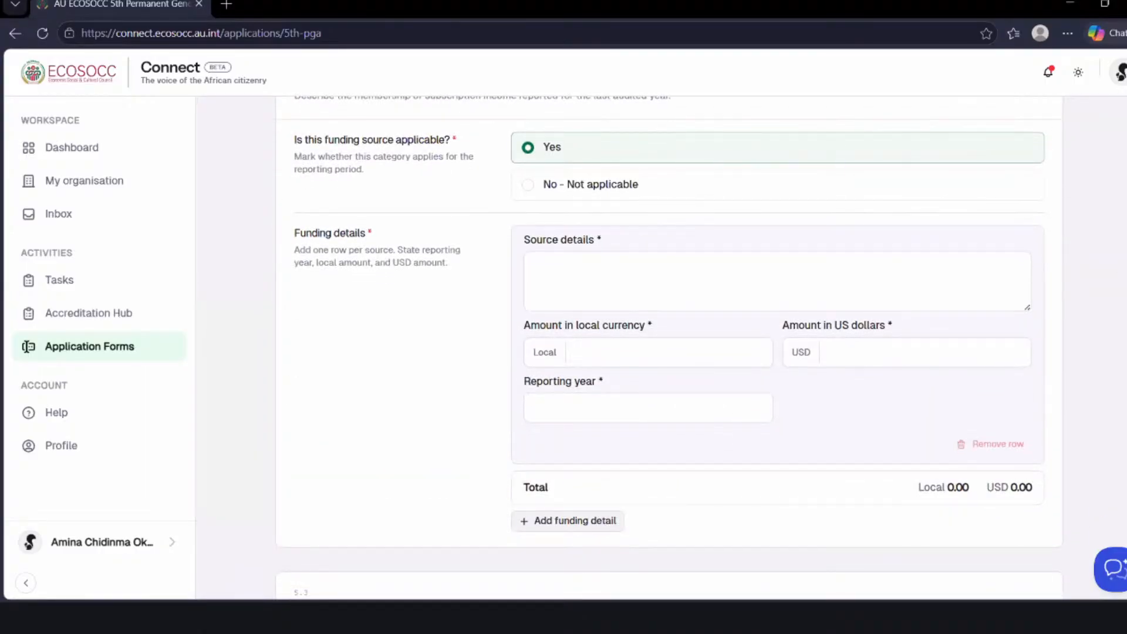
scroll(669, 348, up, 1)
scroll(669, 348, down, 1)
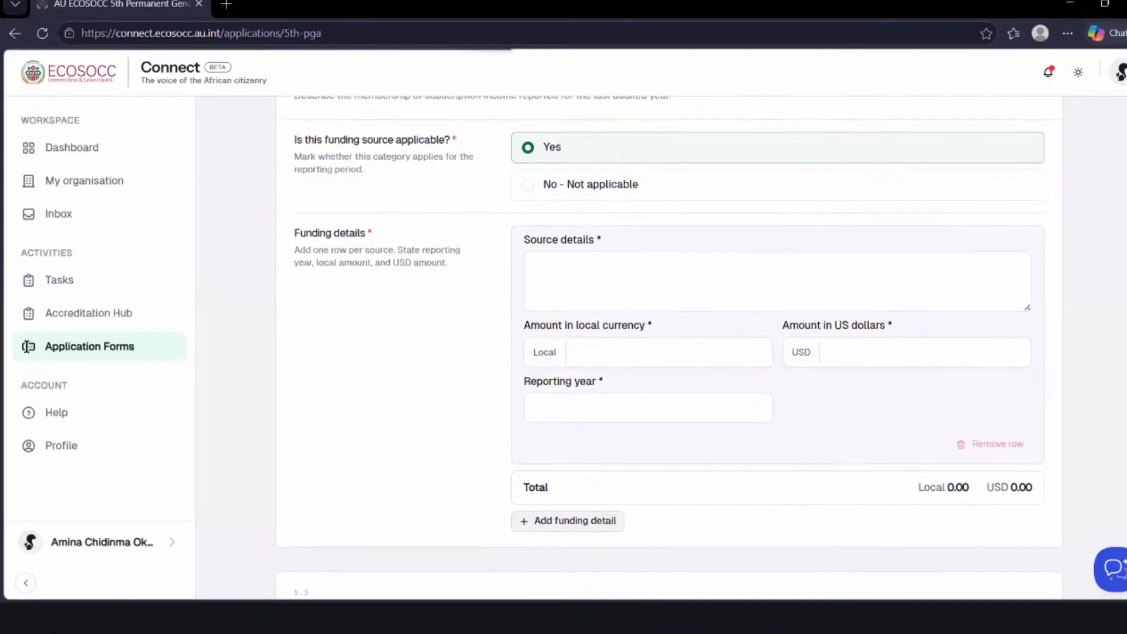
scroll(669, 348, up, 1)
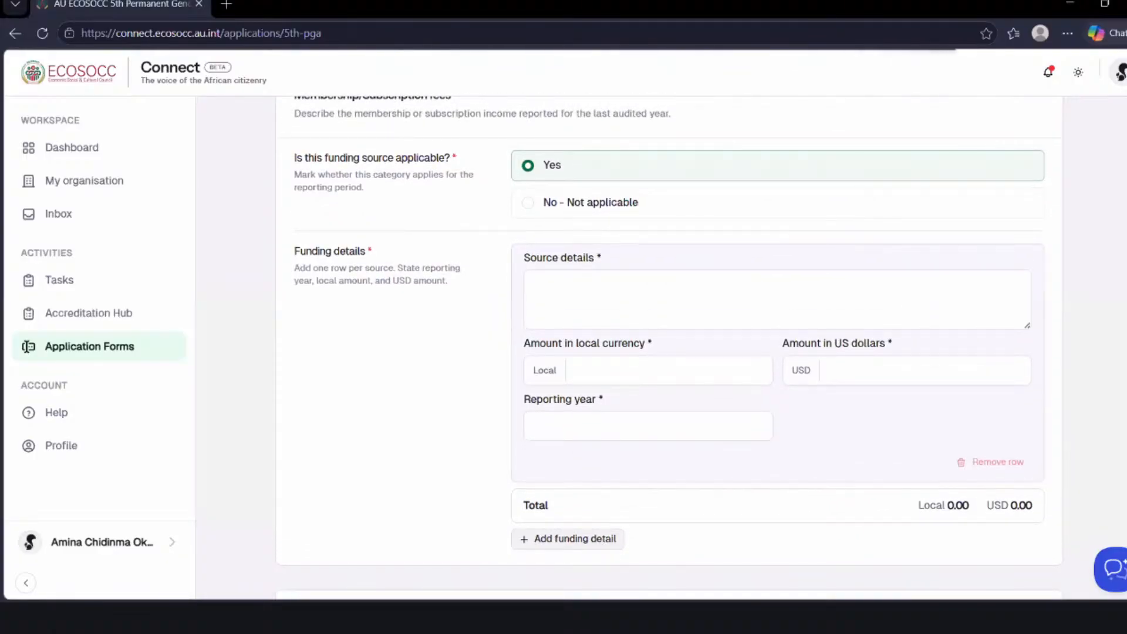
click(528, 206)
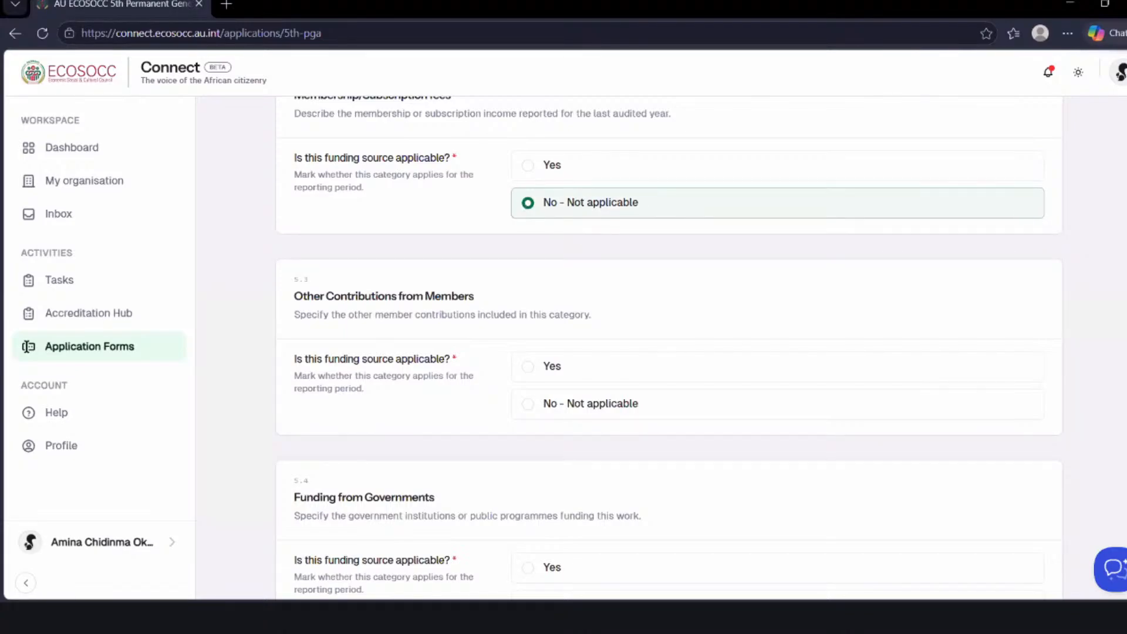
- Mark Other Contributions from Members and Funding from Governments as No - Not applicable
scroll(669, 347, down, 1)
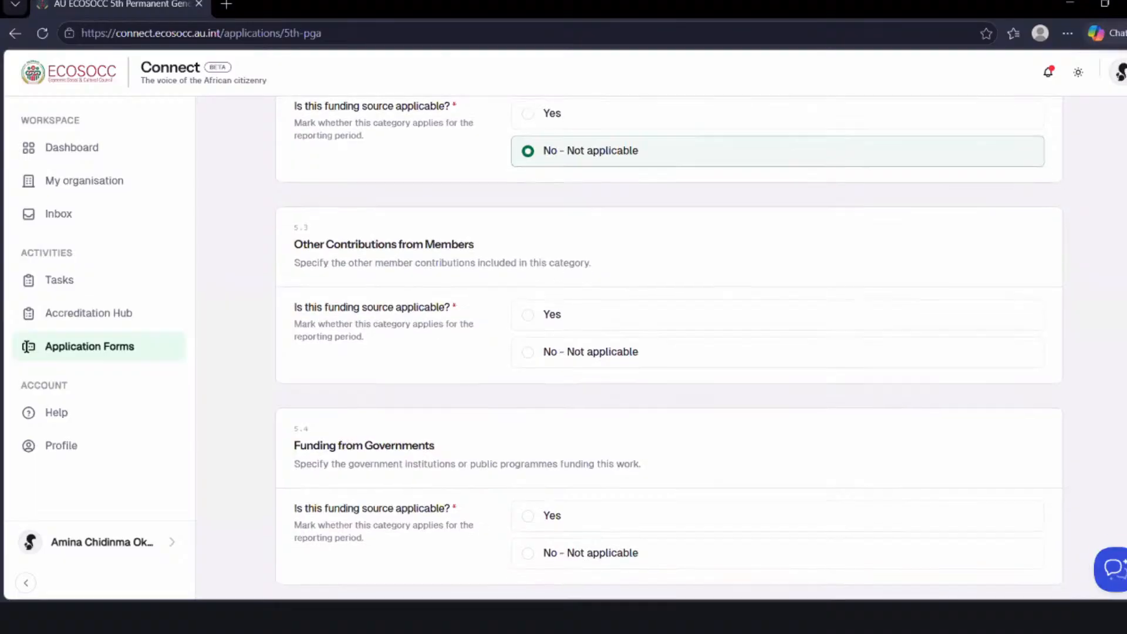
scroll(669, 343, down, 1)
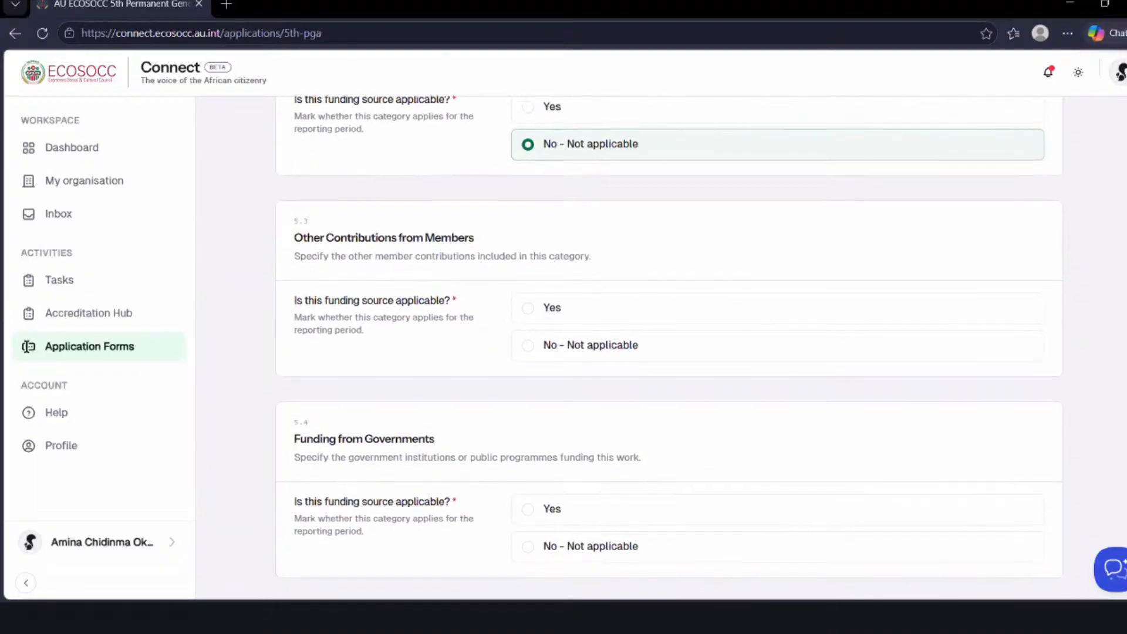
scroll(669, 347, down, 1)
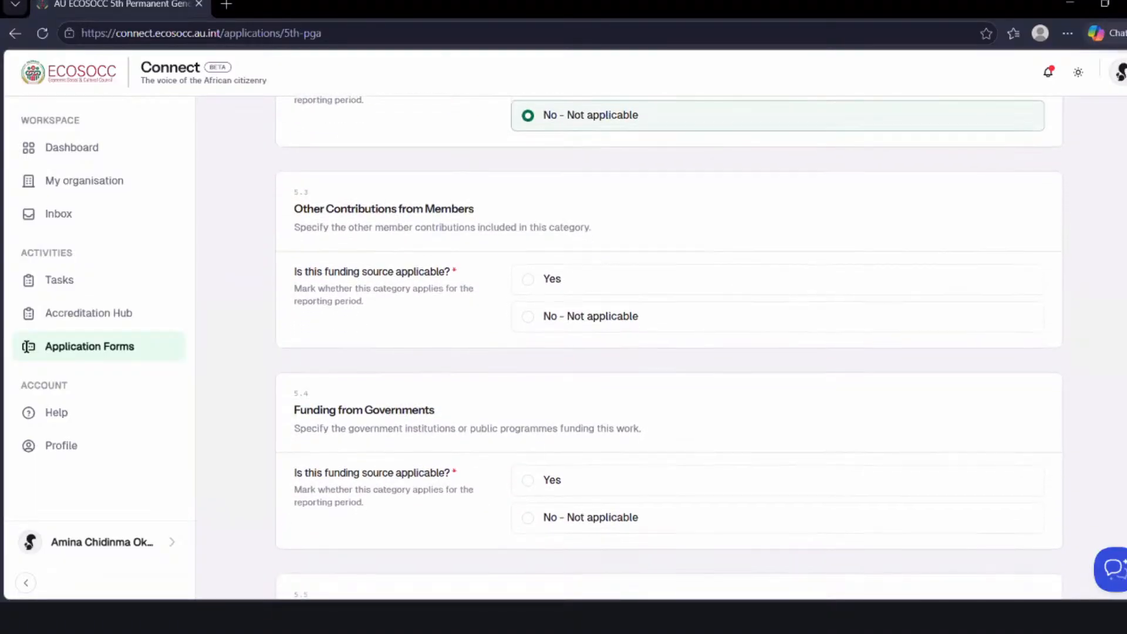
scroll(669, 347, down, 1)
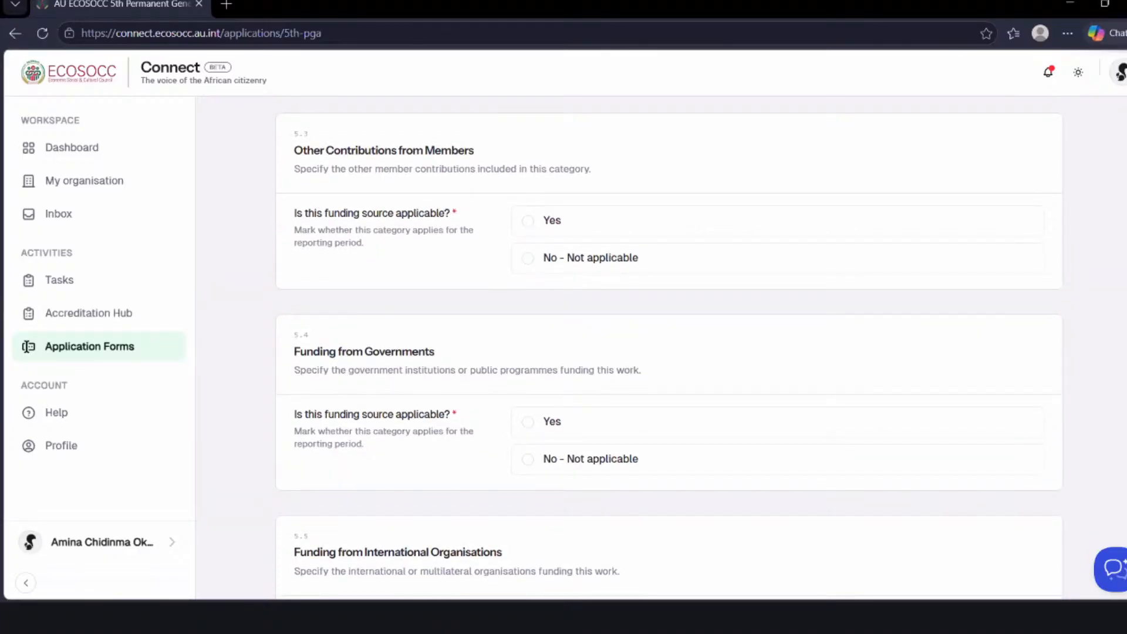
click(528, 226)
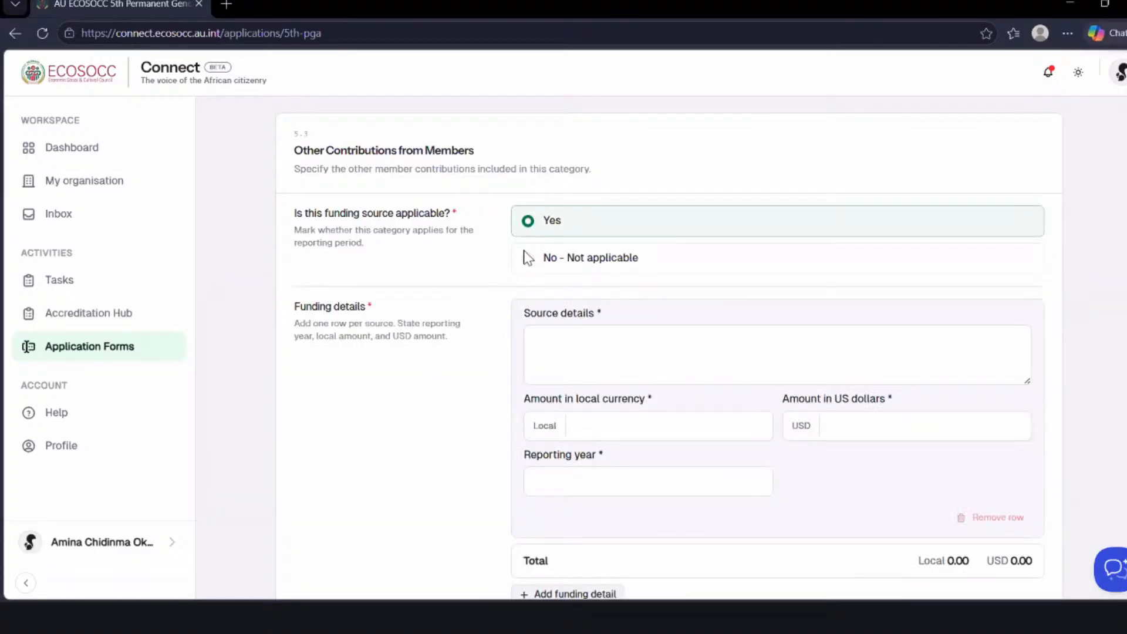
click(528, 257)
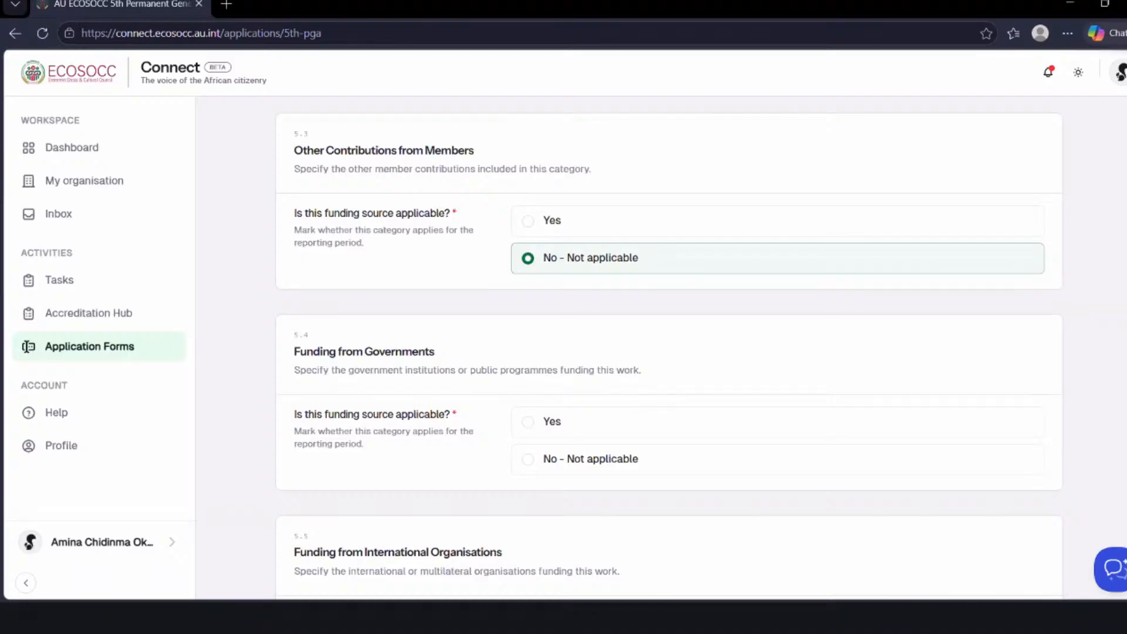
scroll(517, 253, down, 3)
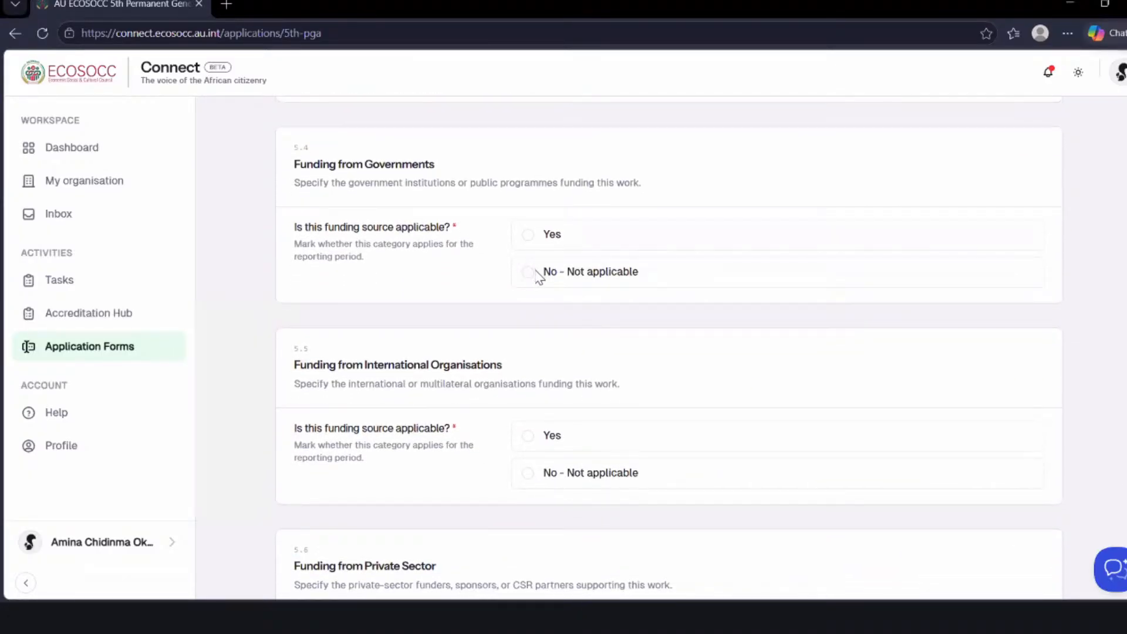
click(533, 273)
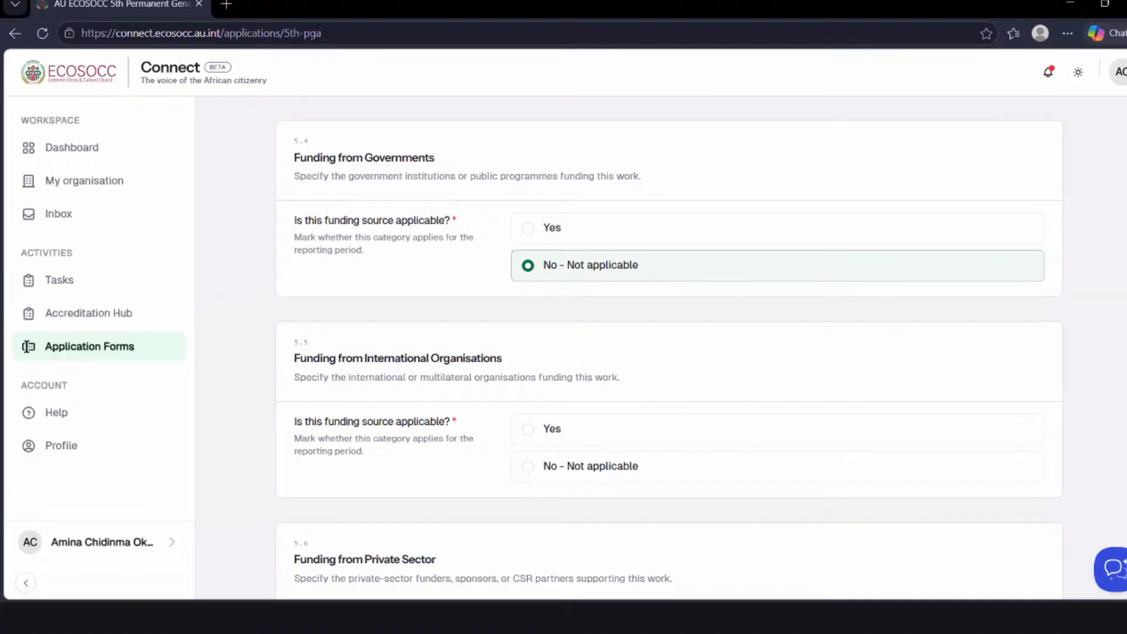
- Examine the funding source questions for international organisations, private sector, other NGOs and income generated through contracts
scroll(27, 347, down, 1)
scroll(27, 346, down, 2)
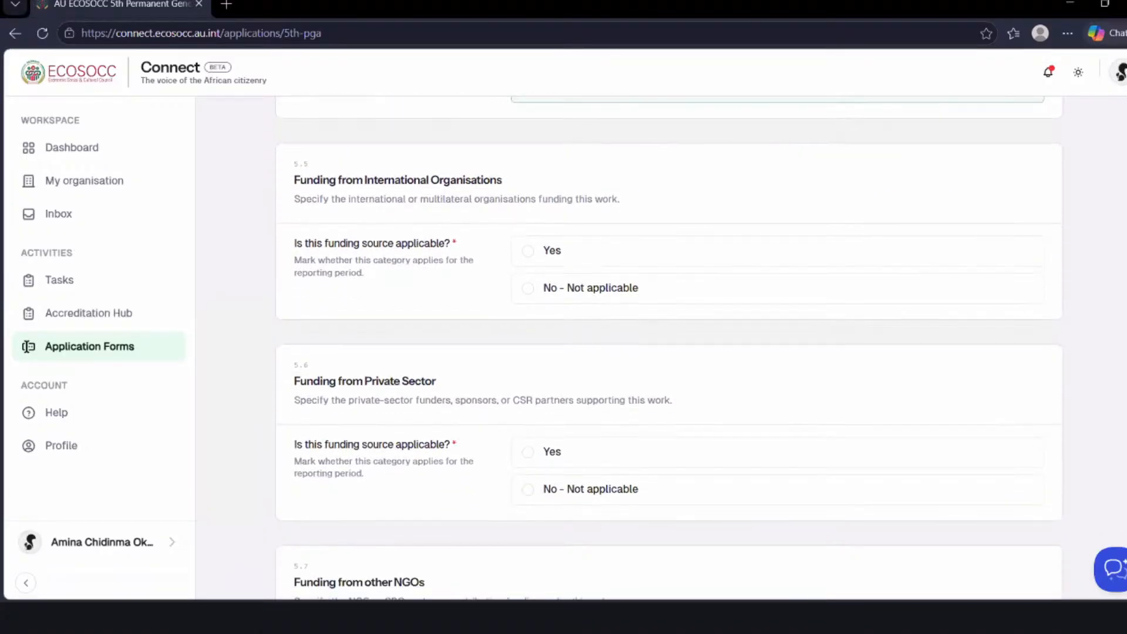
scroll(669, 348, down, 1)
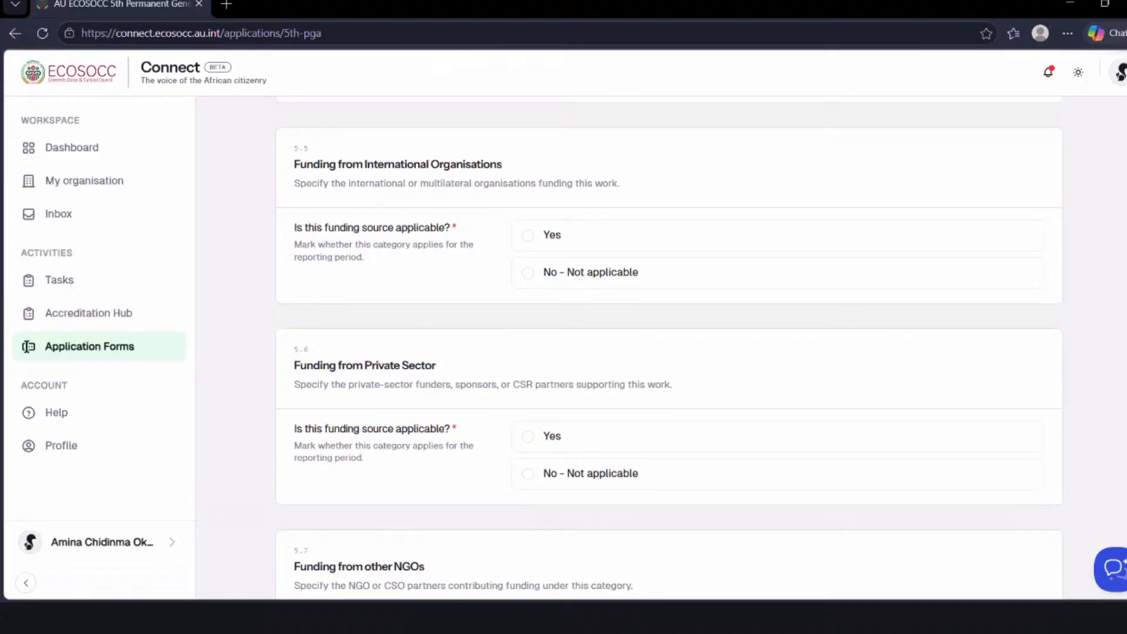
scroll(27, 347, down, 1)
scroll(27, 346, down, 1)
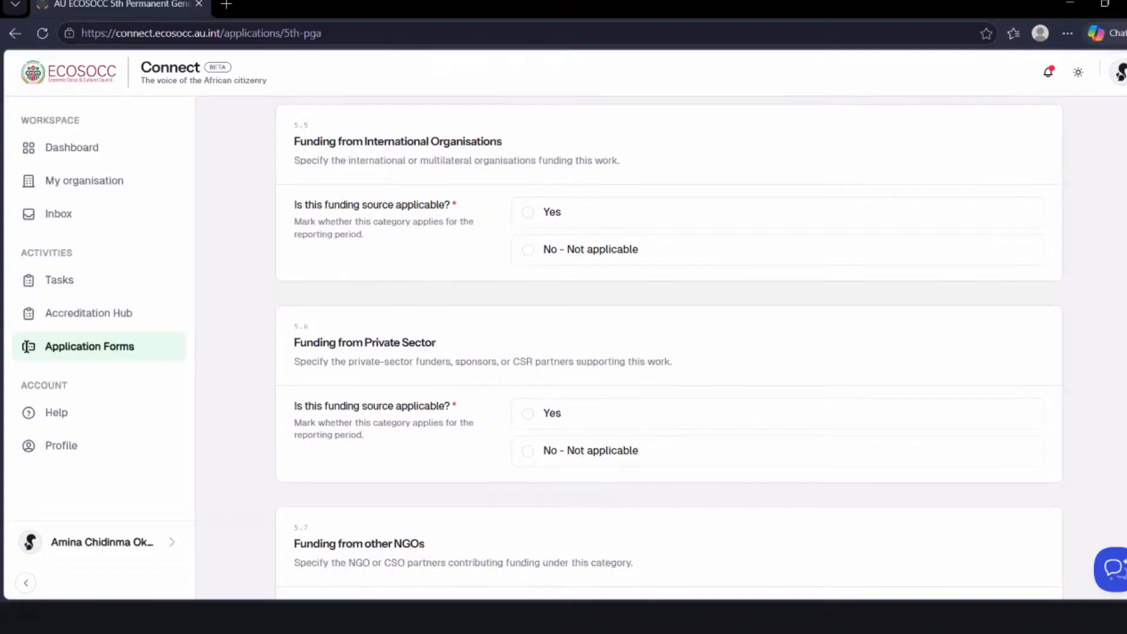
scroll(27, 346, down, 5)
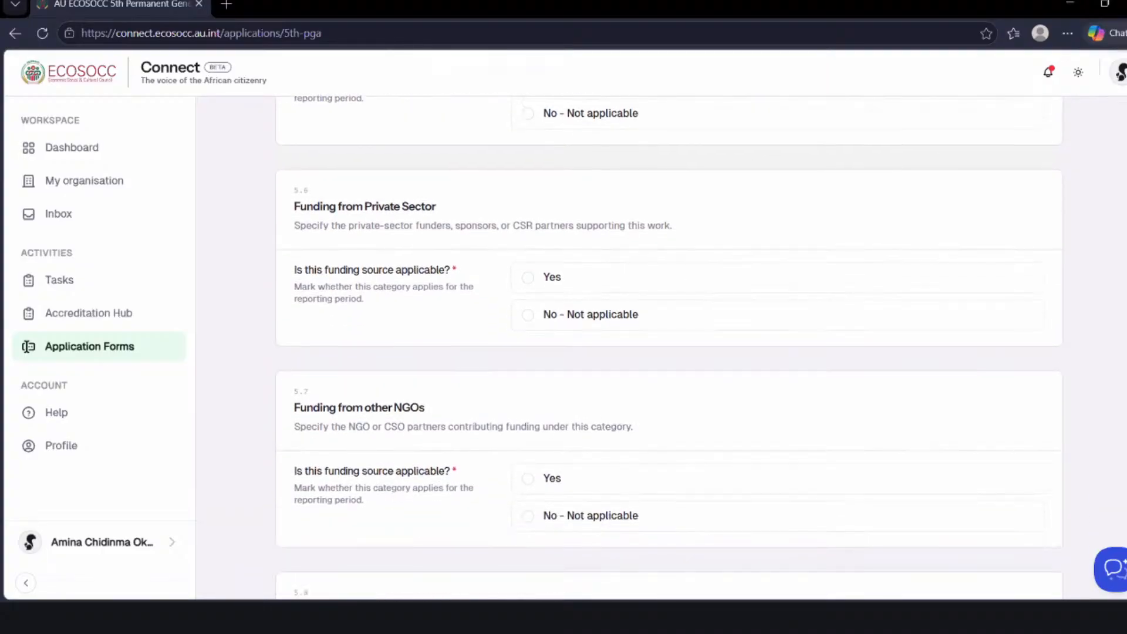
scroll(27, 346, down, 2)
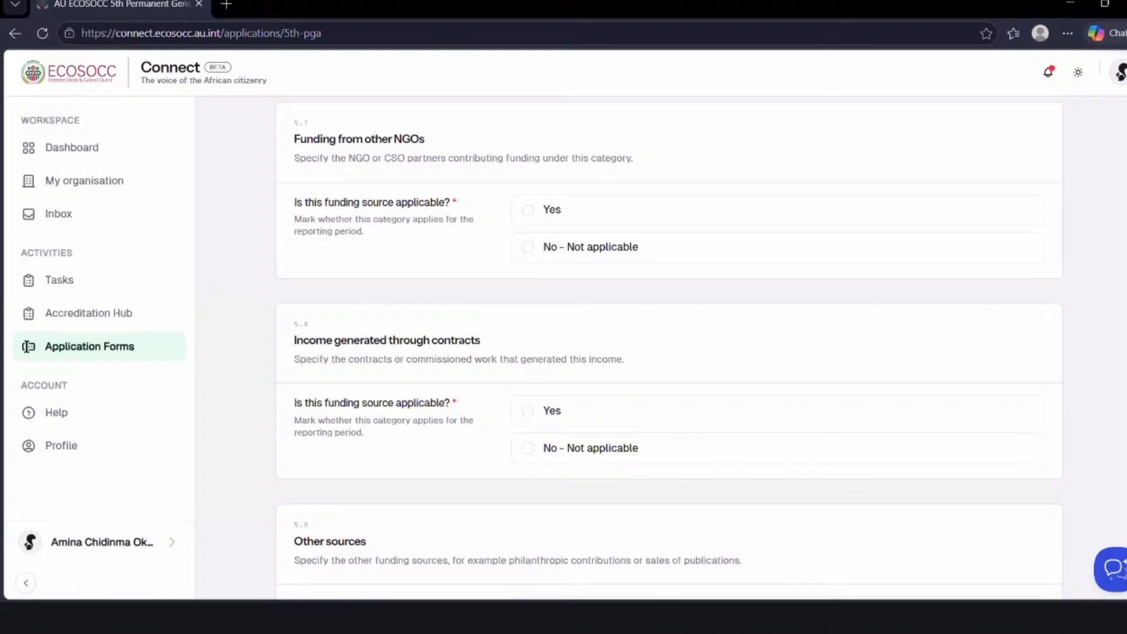
- Go through the Other sources, Projects and Other expenditure questions and continue to the Supporting Documents stage
scroll(25, 346, down, 3)
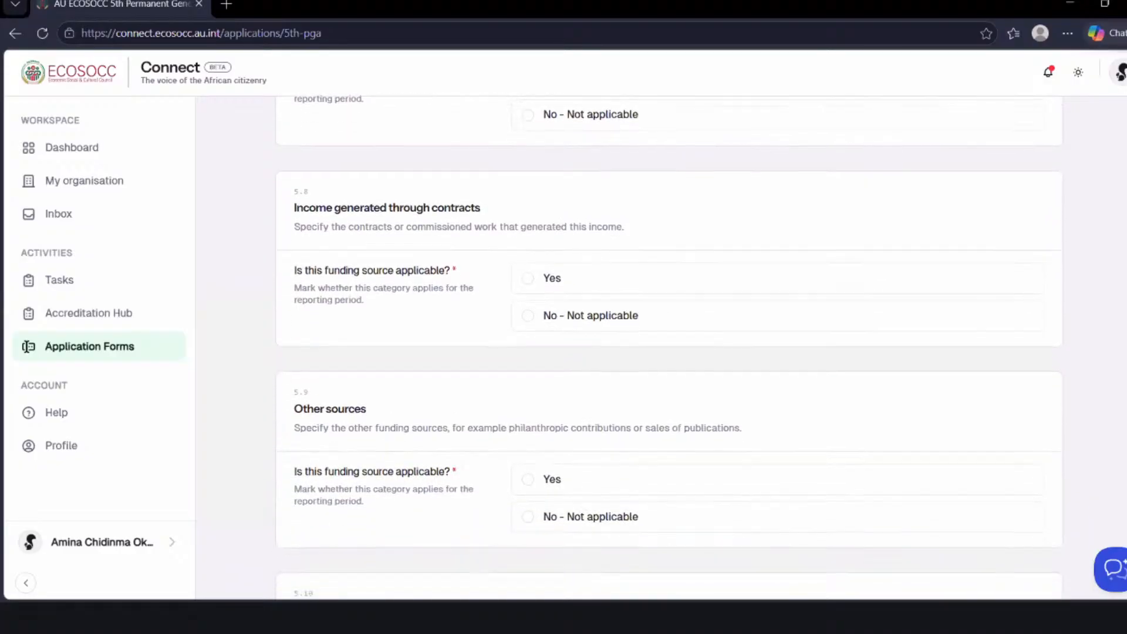
scroll(25, 347, down, 3)
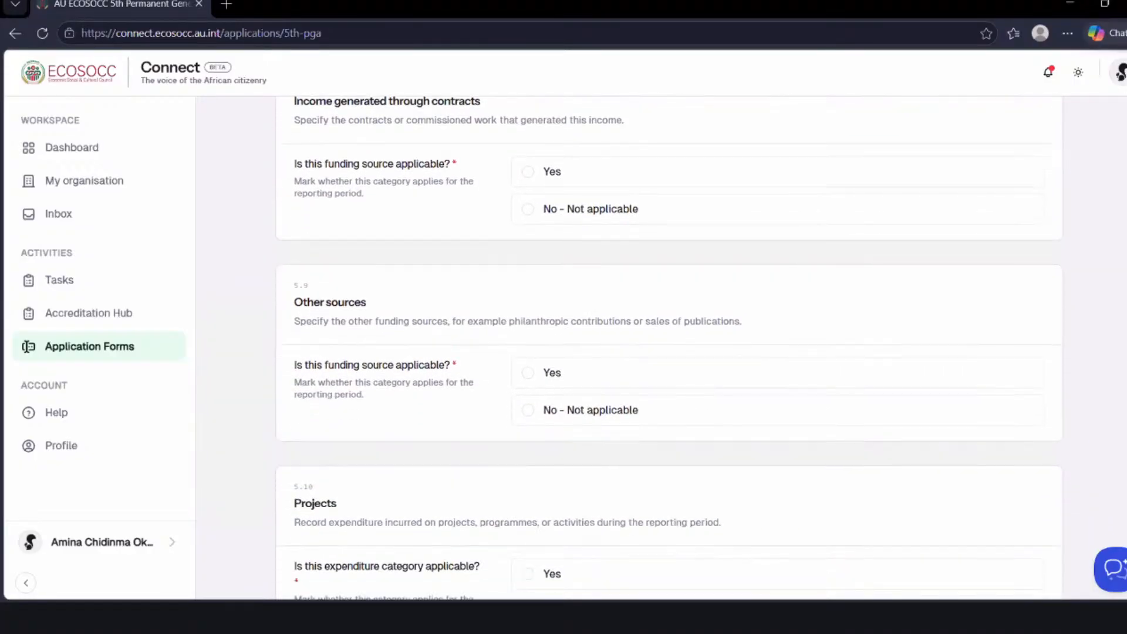
scroll(26, 346, down, 2)
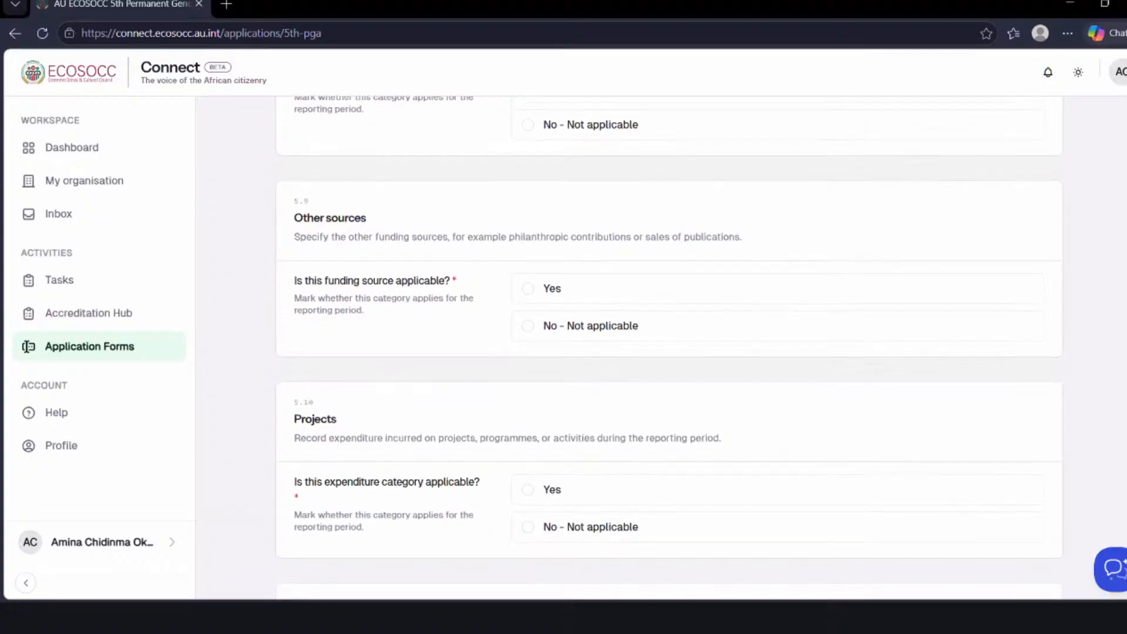
scroll(26, 346, down, 1)
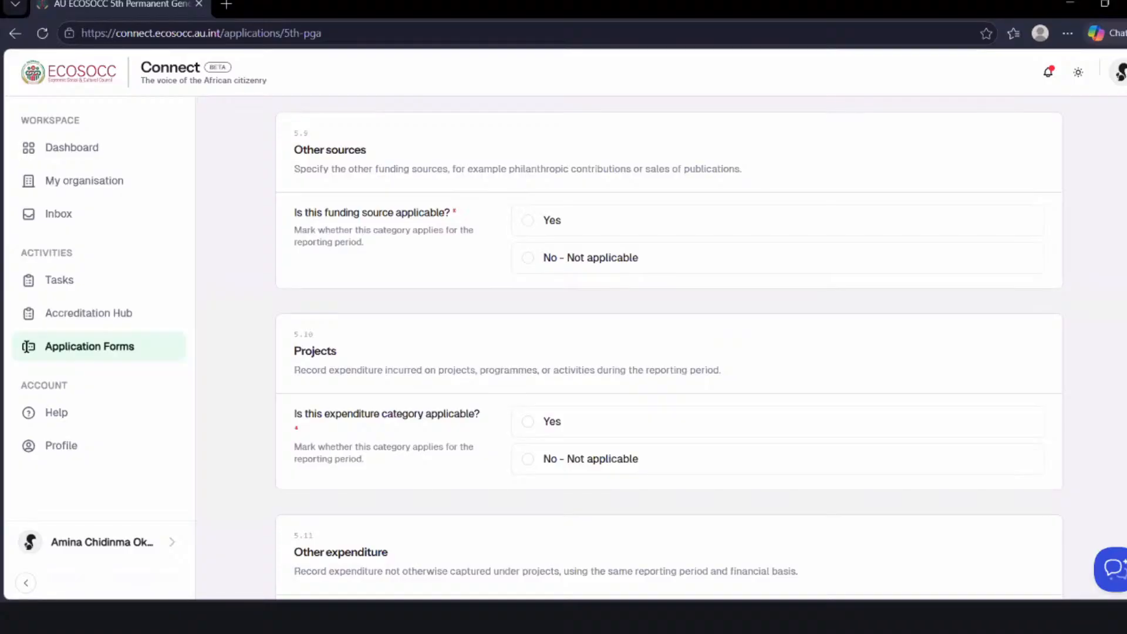
scroll(27, 347, down, 1)
scroll(27, 347, down, 2)
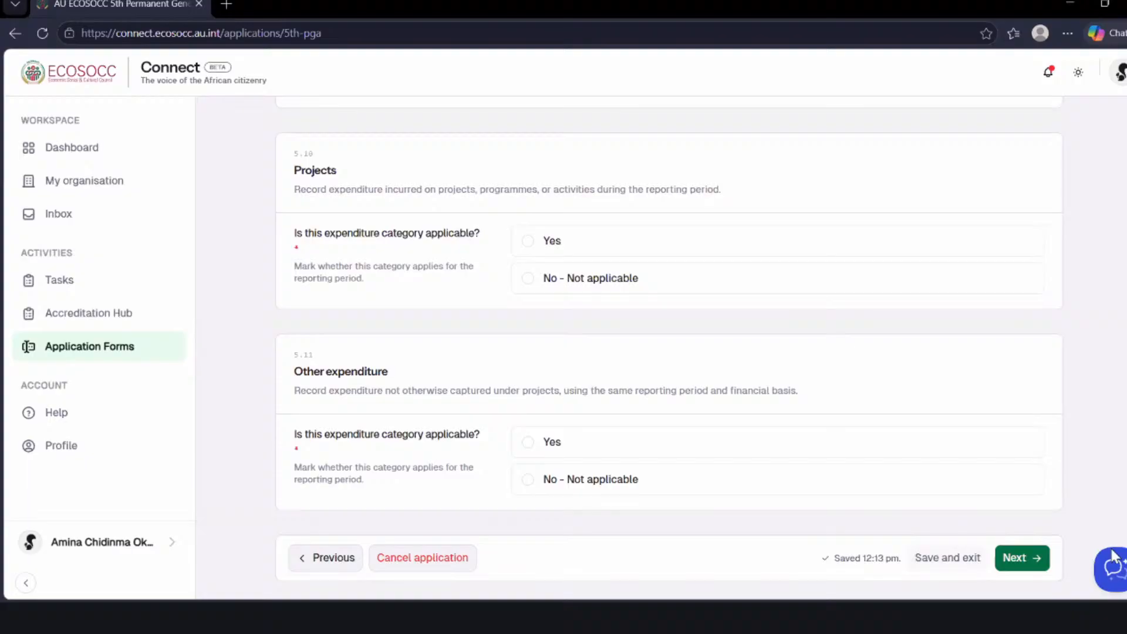
click(1019, 560)
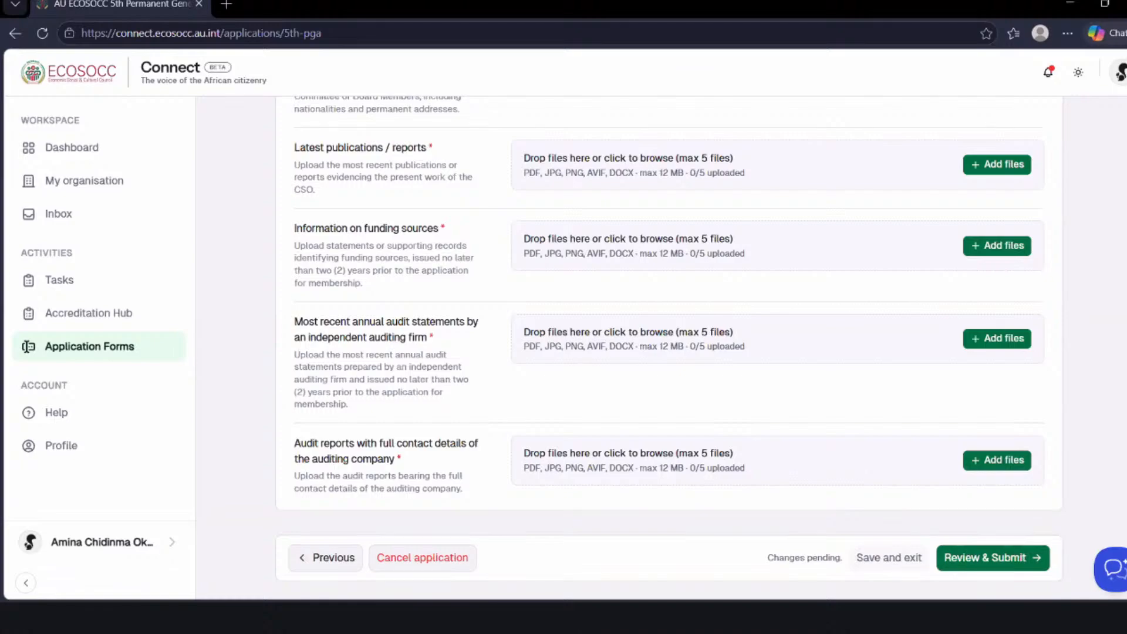
- Examine the Required Attachments list in Supporting Documents, from proof of operations and constitution through to audit statements and audit reports
scroll(669, 346, up, 1)
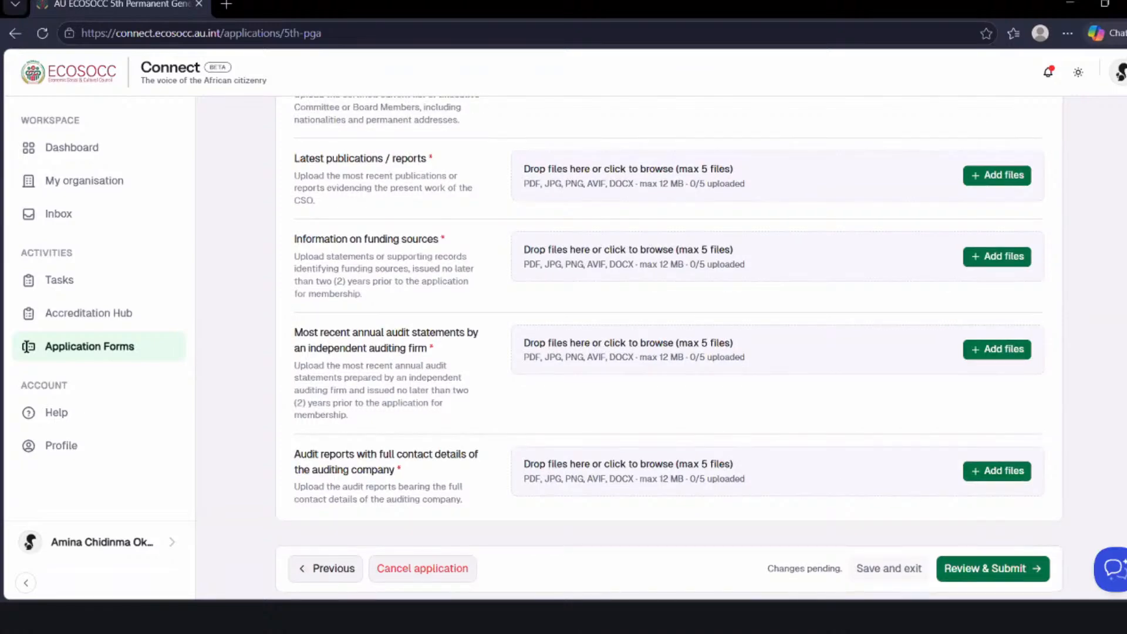
scroll(669, 346, up, 10)
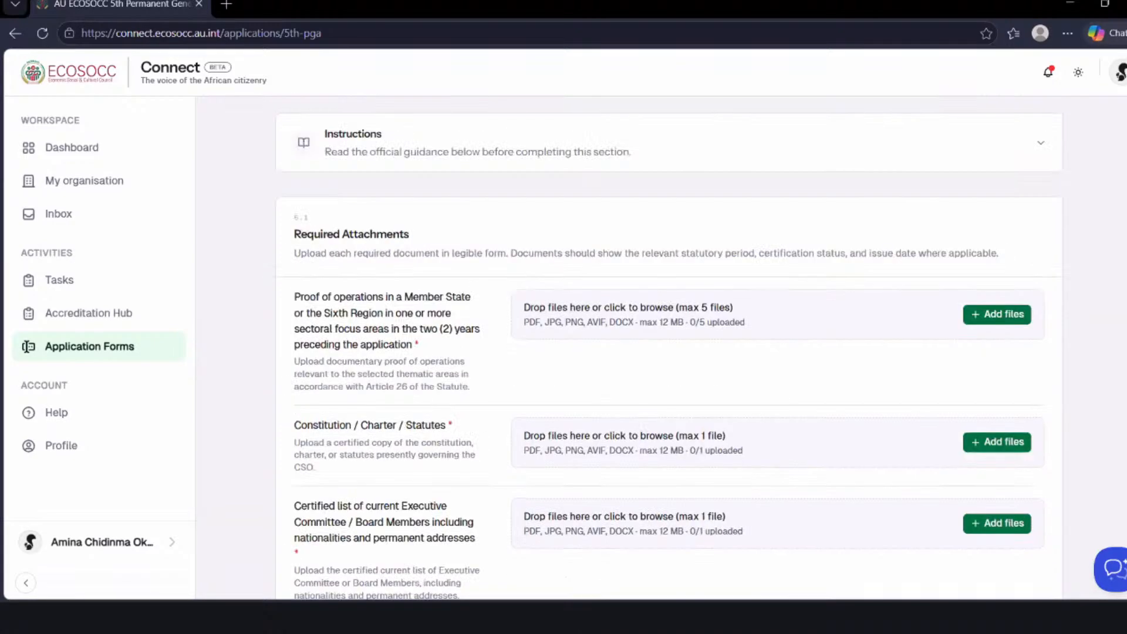
scroll(669, 346, down, 1)
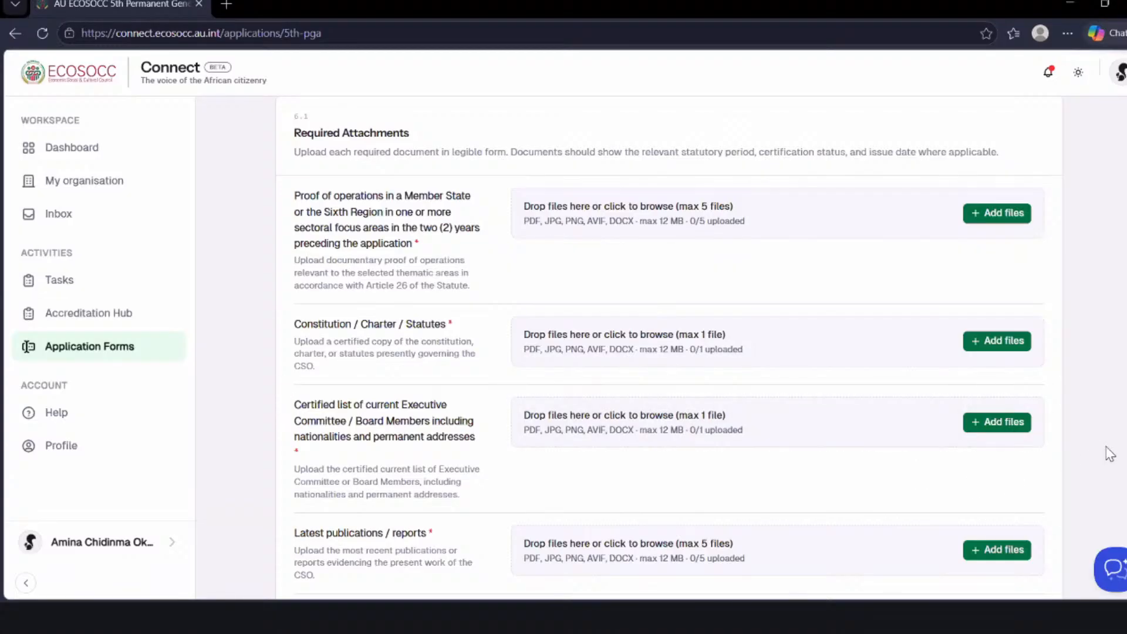
scroll(669, 352, down, 1)
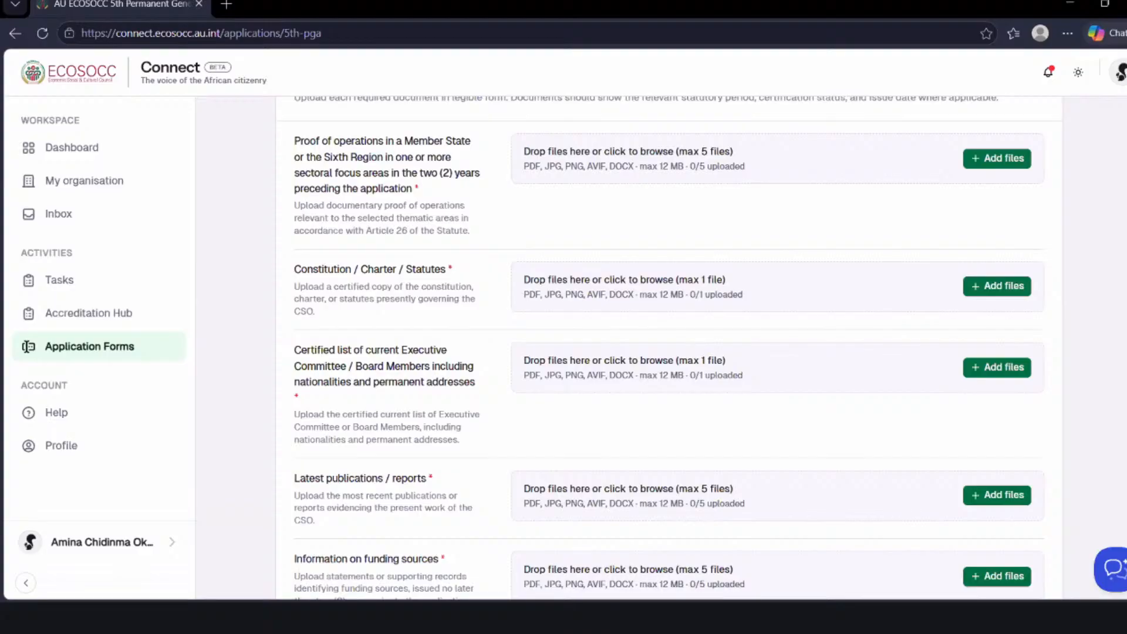
scroll(669, 352, down, 2)
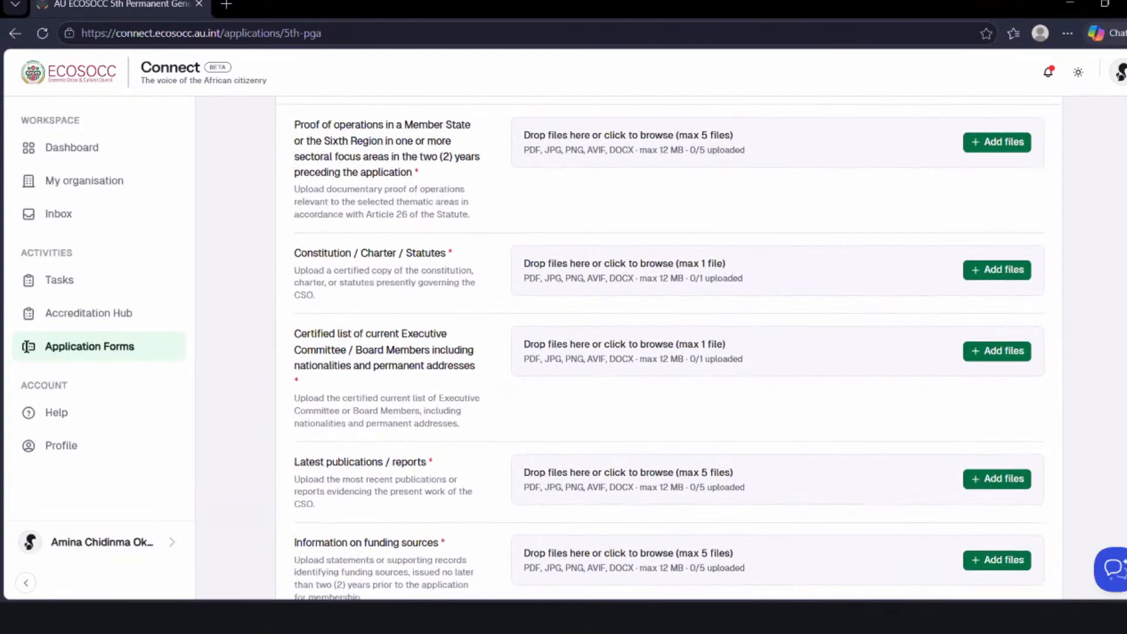
scroll(669, 352, down, 1)
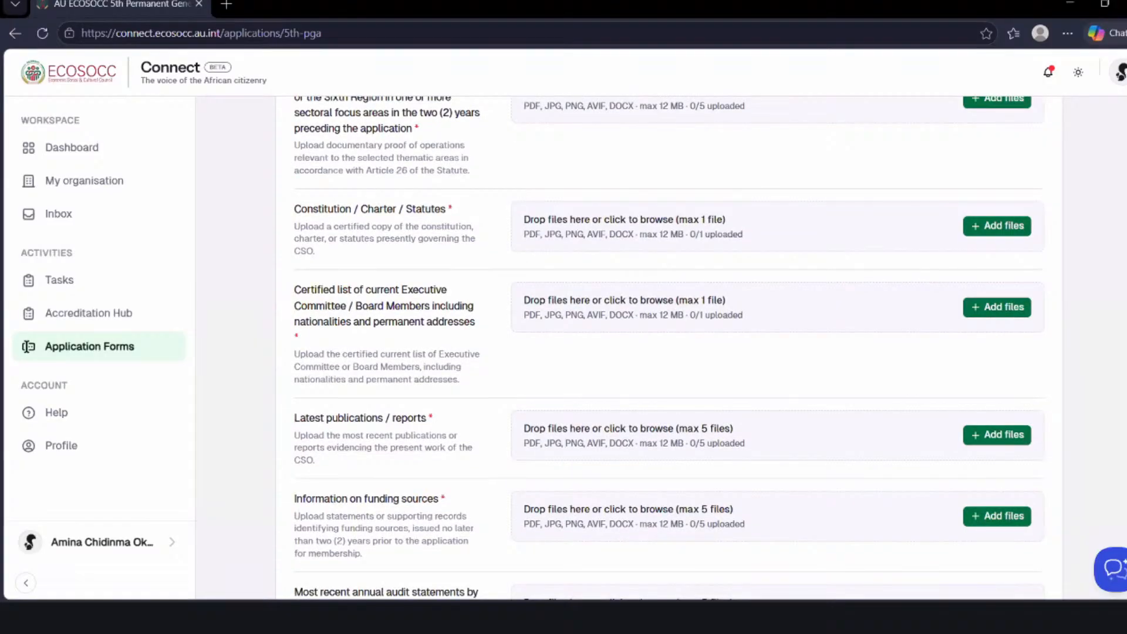
scroll(26, 346, down, 2)
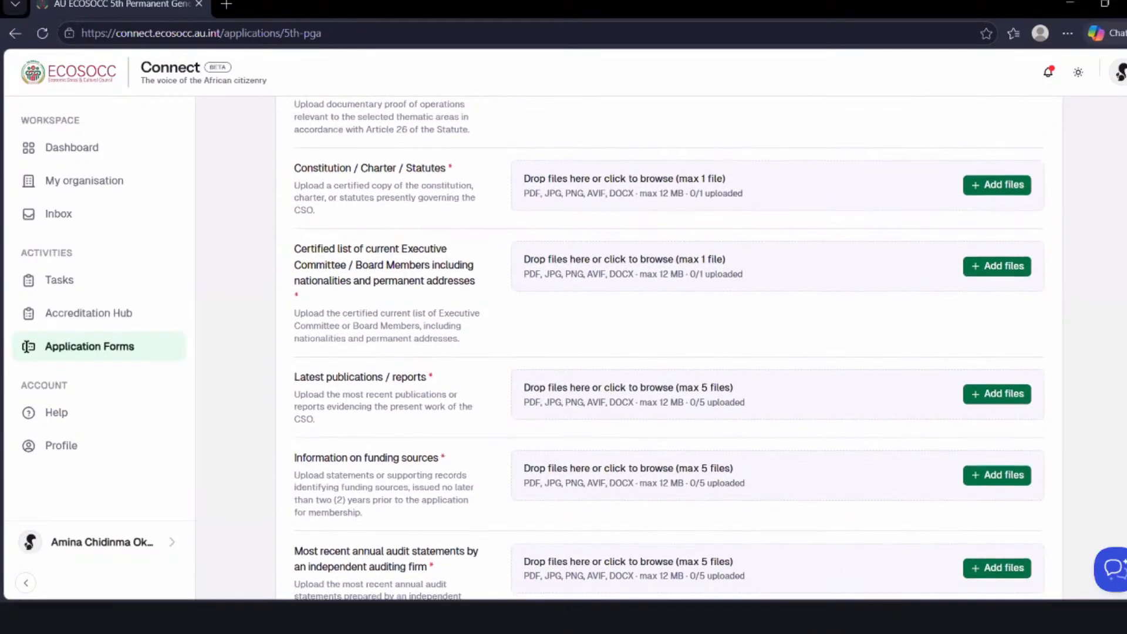
scroll(26, 347, down, 2)
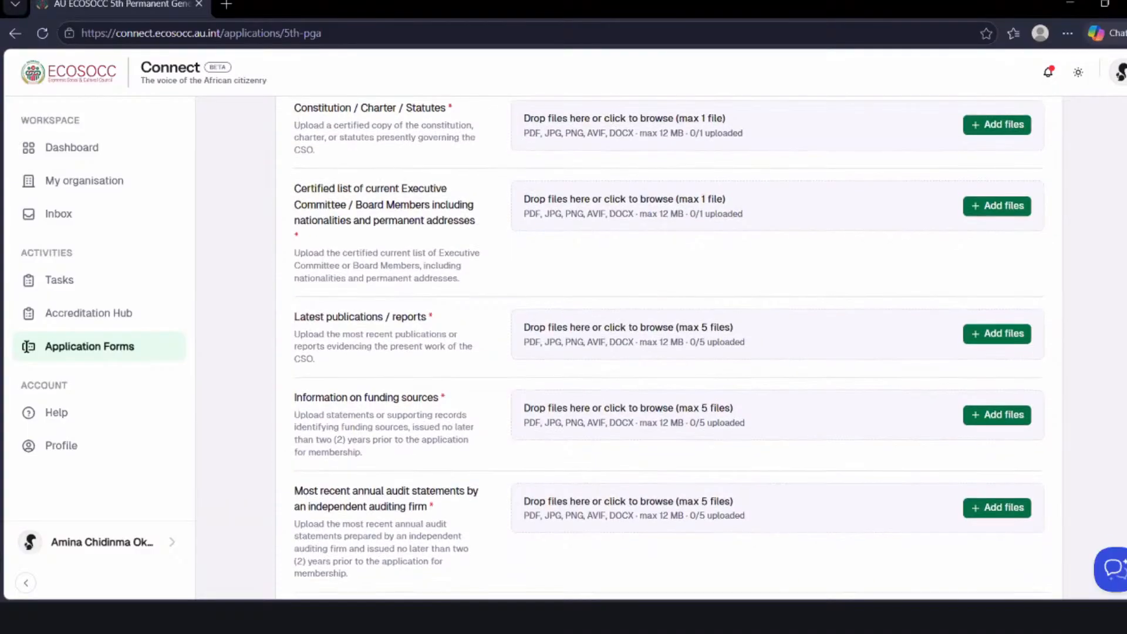
scroll(27, 346, down, 2)
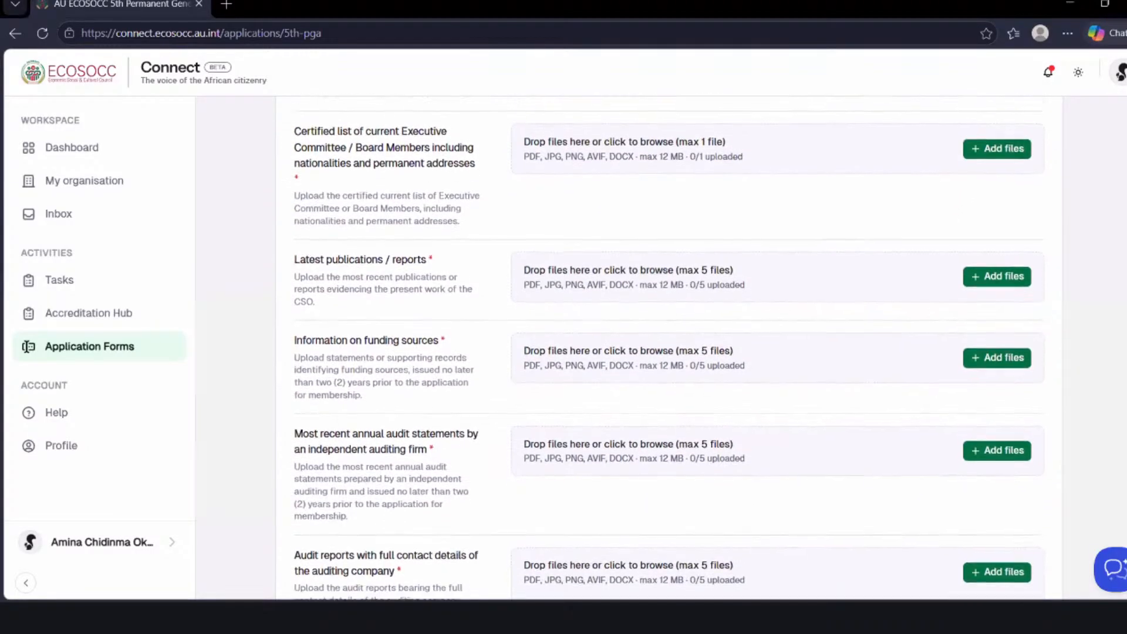
scroll(27, 346, down, 3)
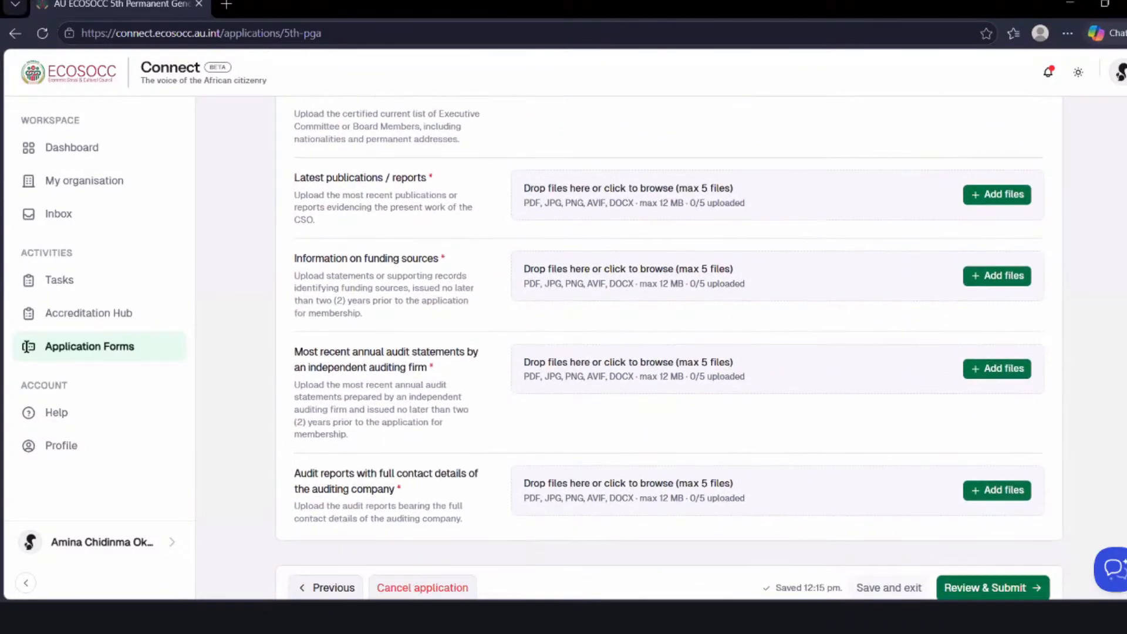
scroll(27, 346, down, 1)
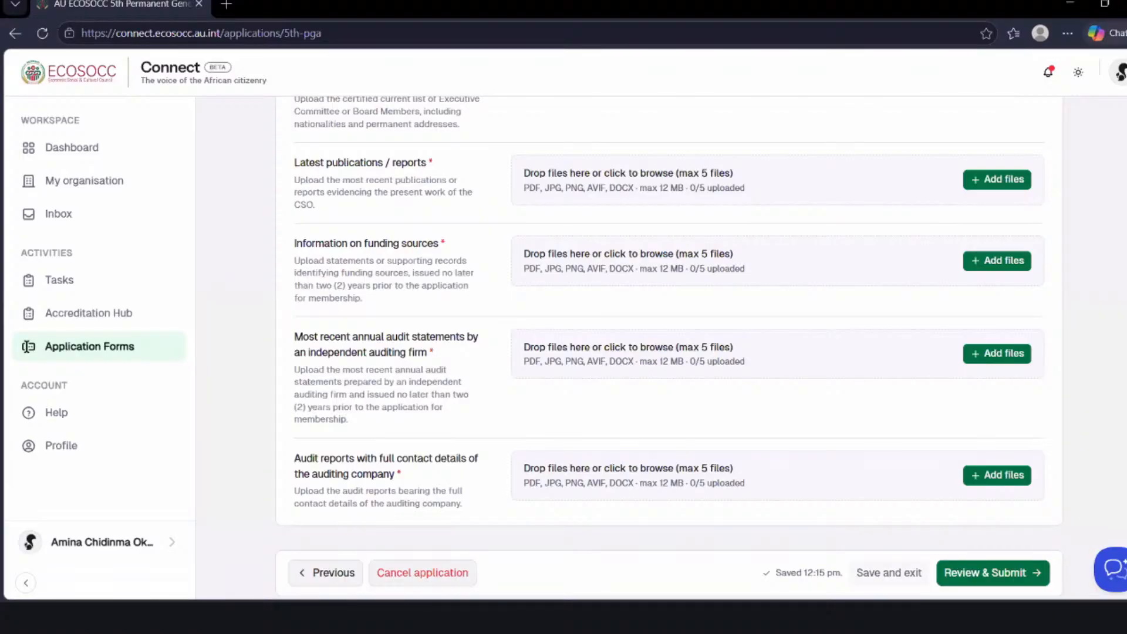
scroll(26, 346, down, 1)
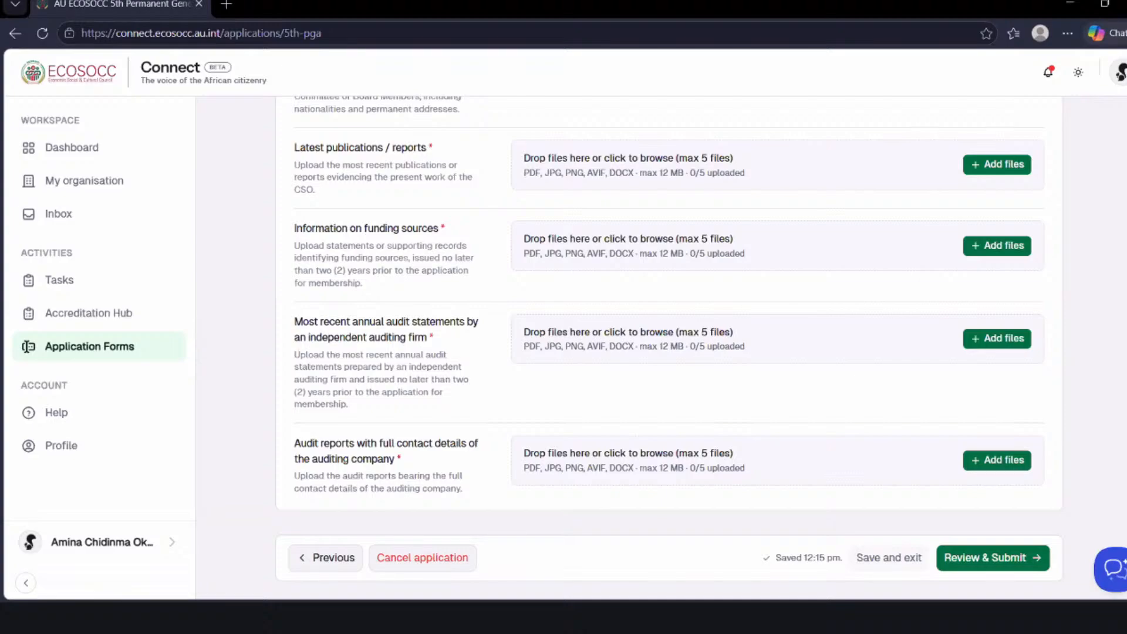
- Try to continue to Review & Submit without uploading any files, and check which attachment fields are flagged
click(971, 559)
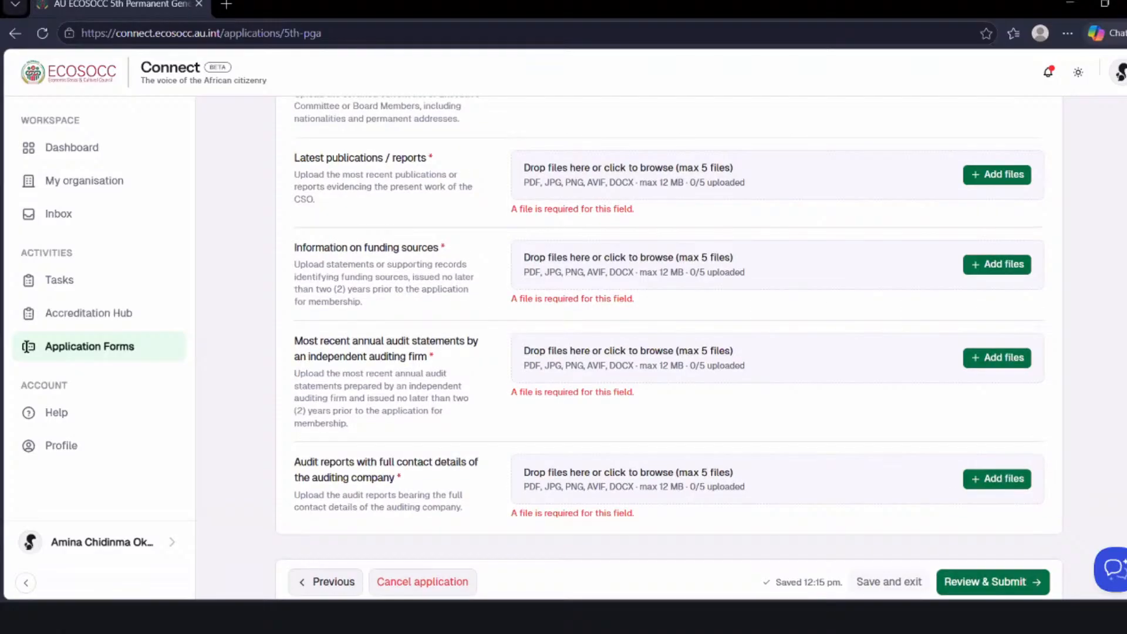
scroll(669, 348, up, 1)
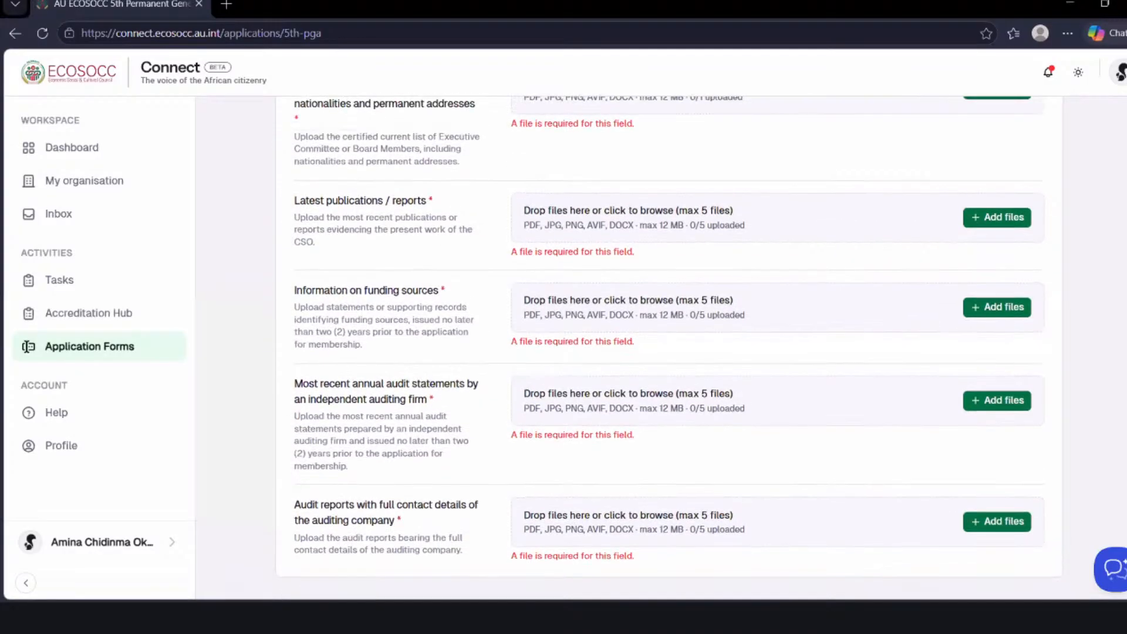
scroll(669, 348, up, 1)
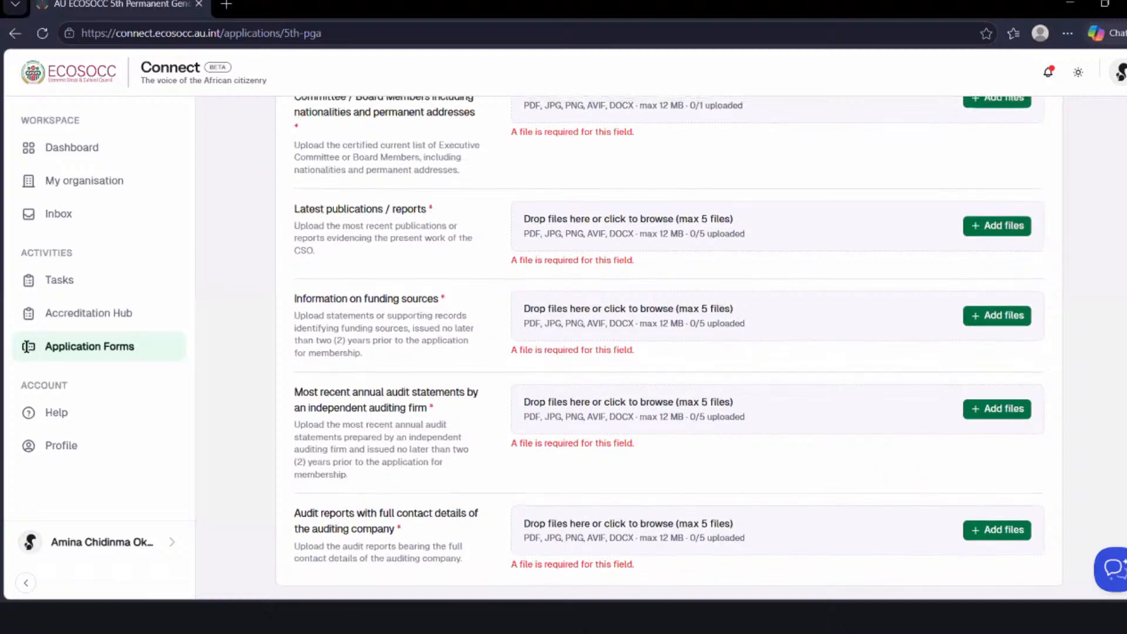
scroll(669, 347, down, 1)
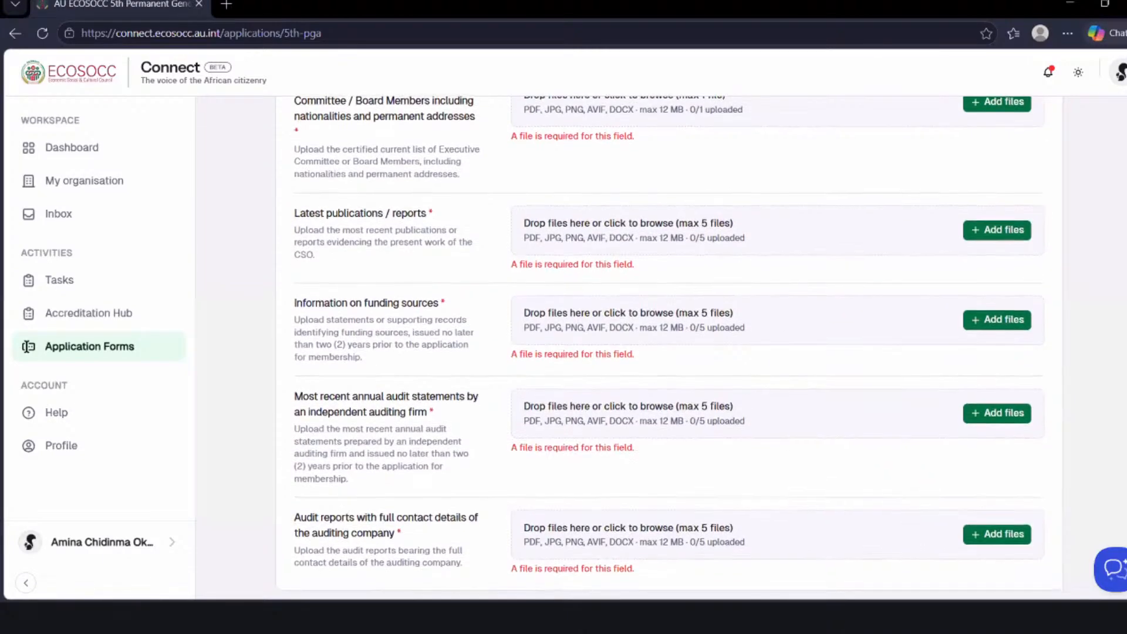
scroll(669, 348, down, 2)
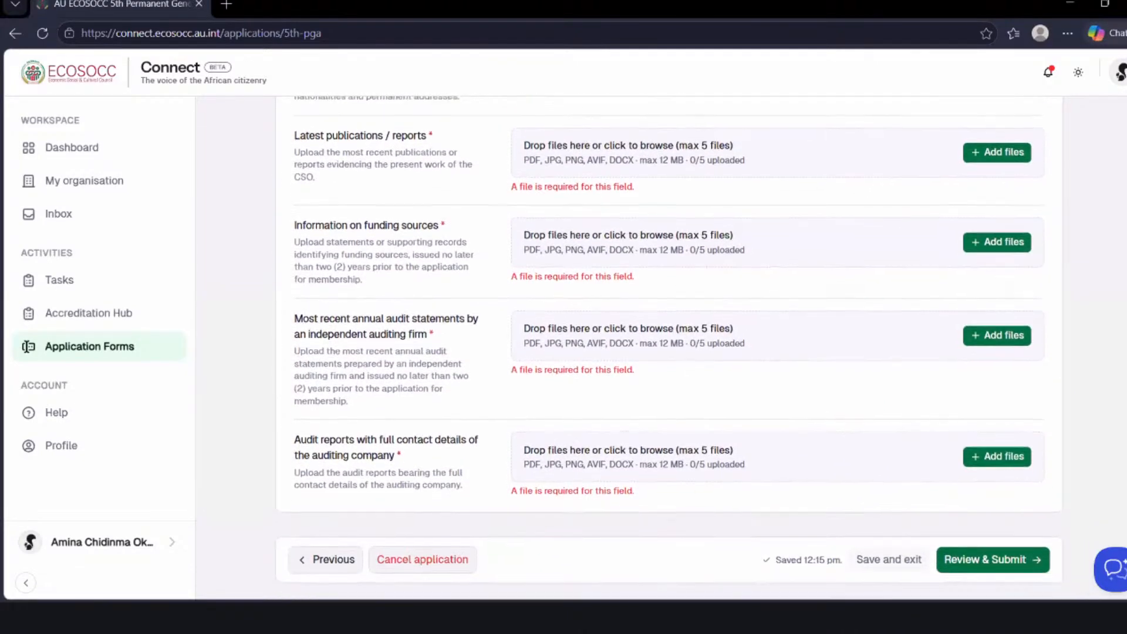